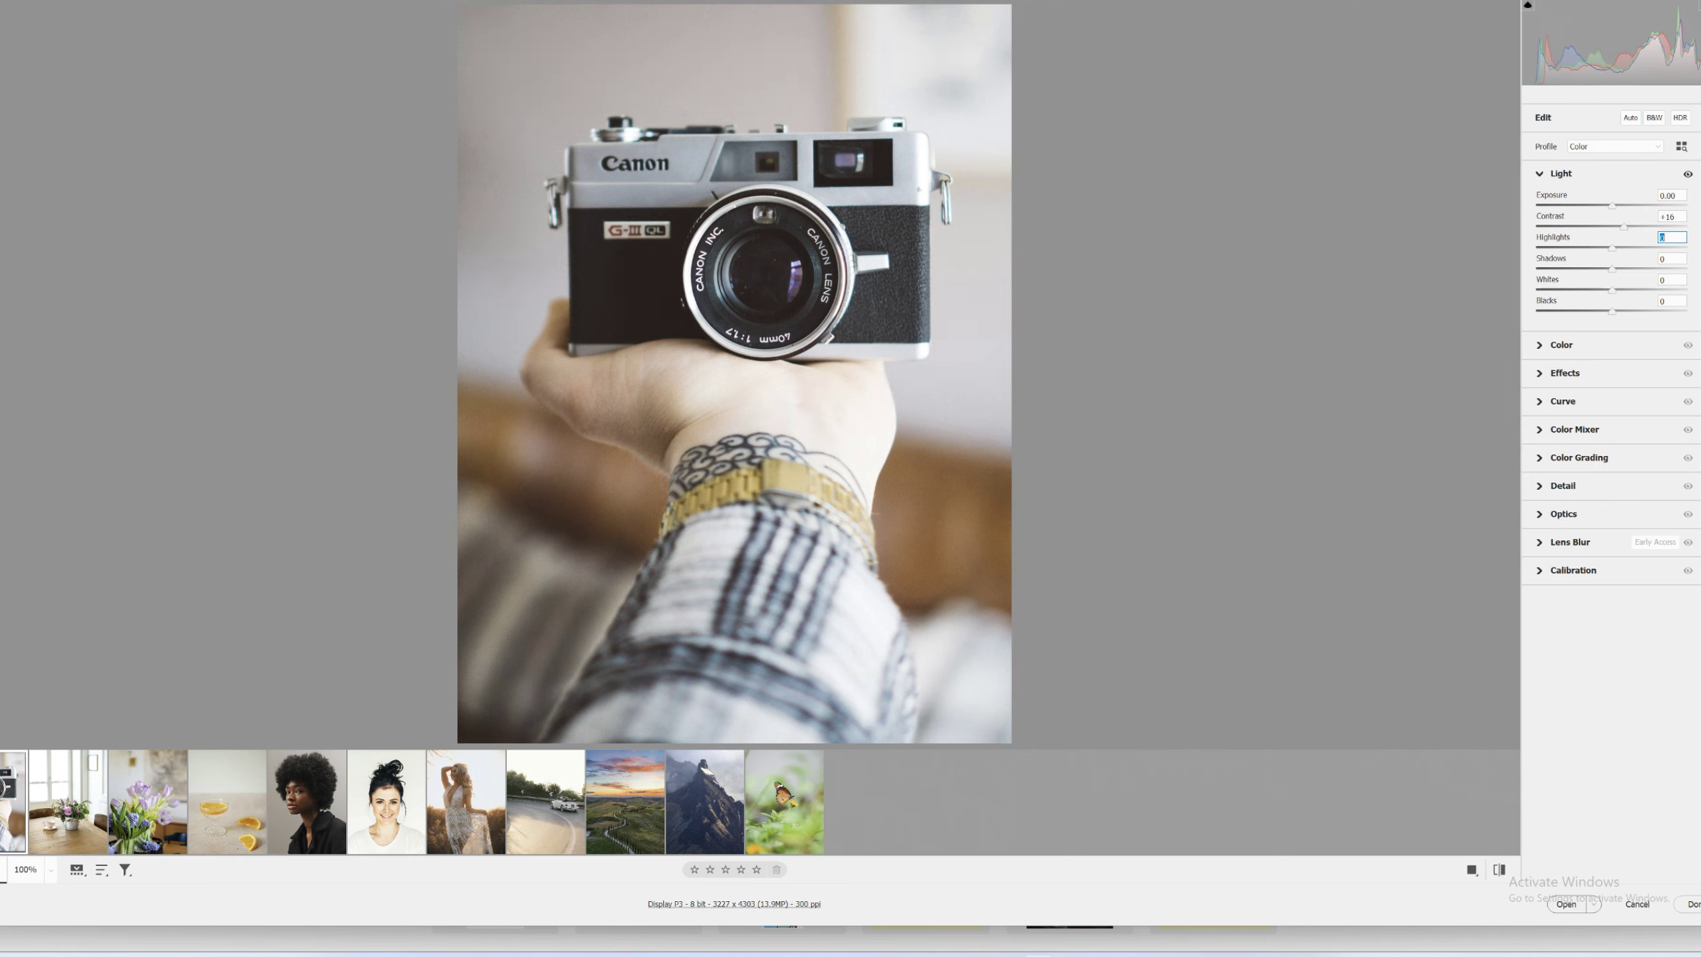
# In the Light panel, set Contrast +16, Highlights -47, Shadows +29, Whites -28, Blacks +12
pyautogui.write('47')
pyautogui.press('Tab')
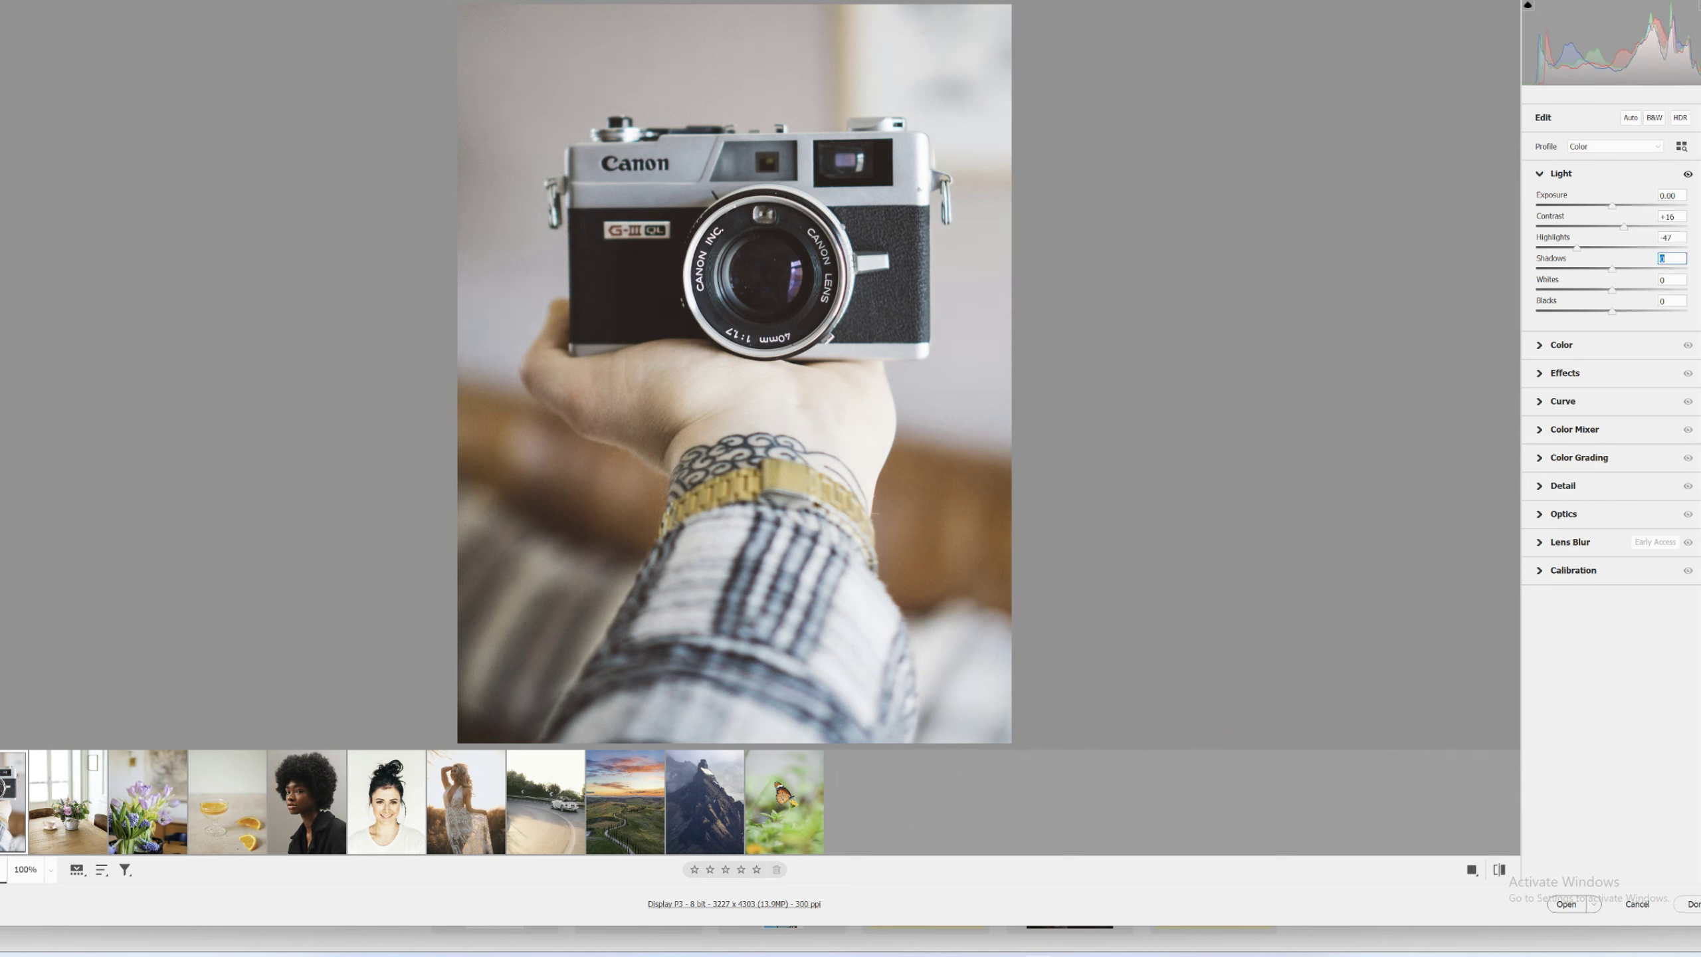
pyautogui.write('29')
pyautogui.press('Tab')
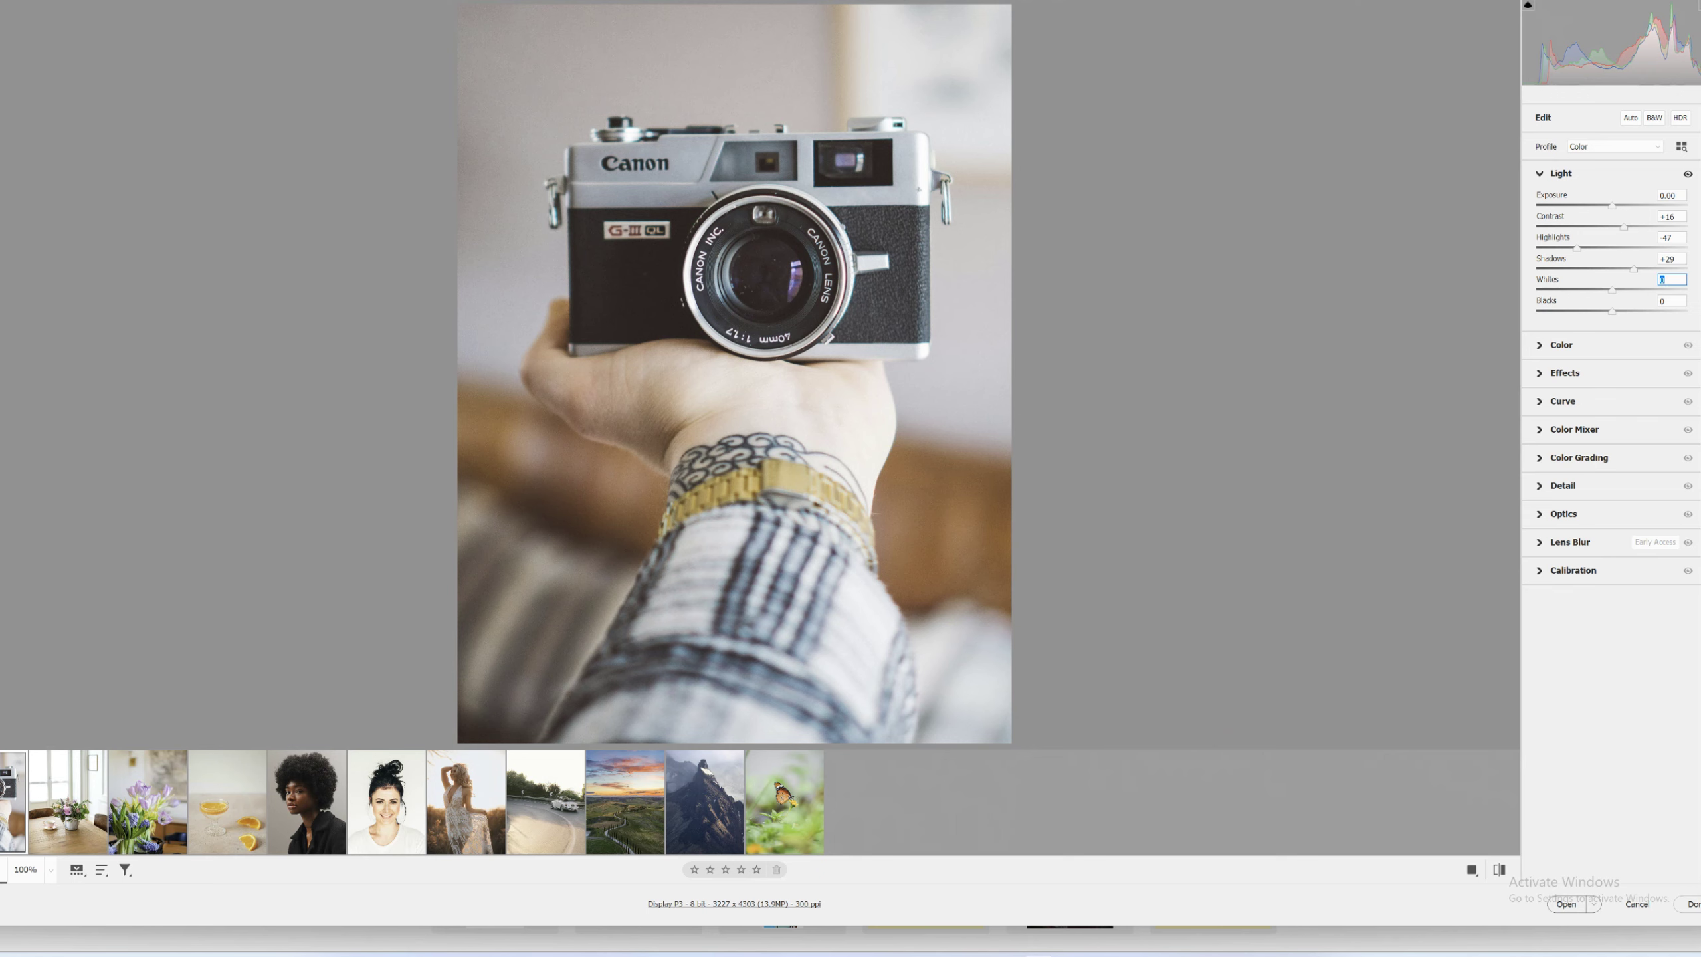
pyautogui.write('-8')
pyautogui.press('Tab')
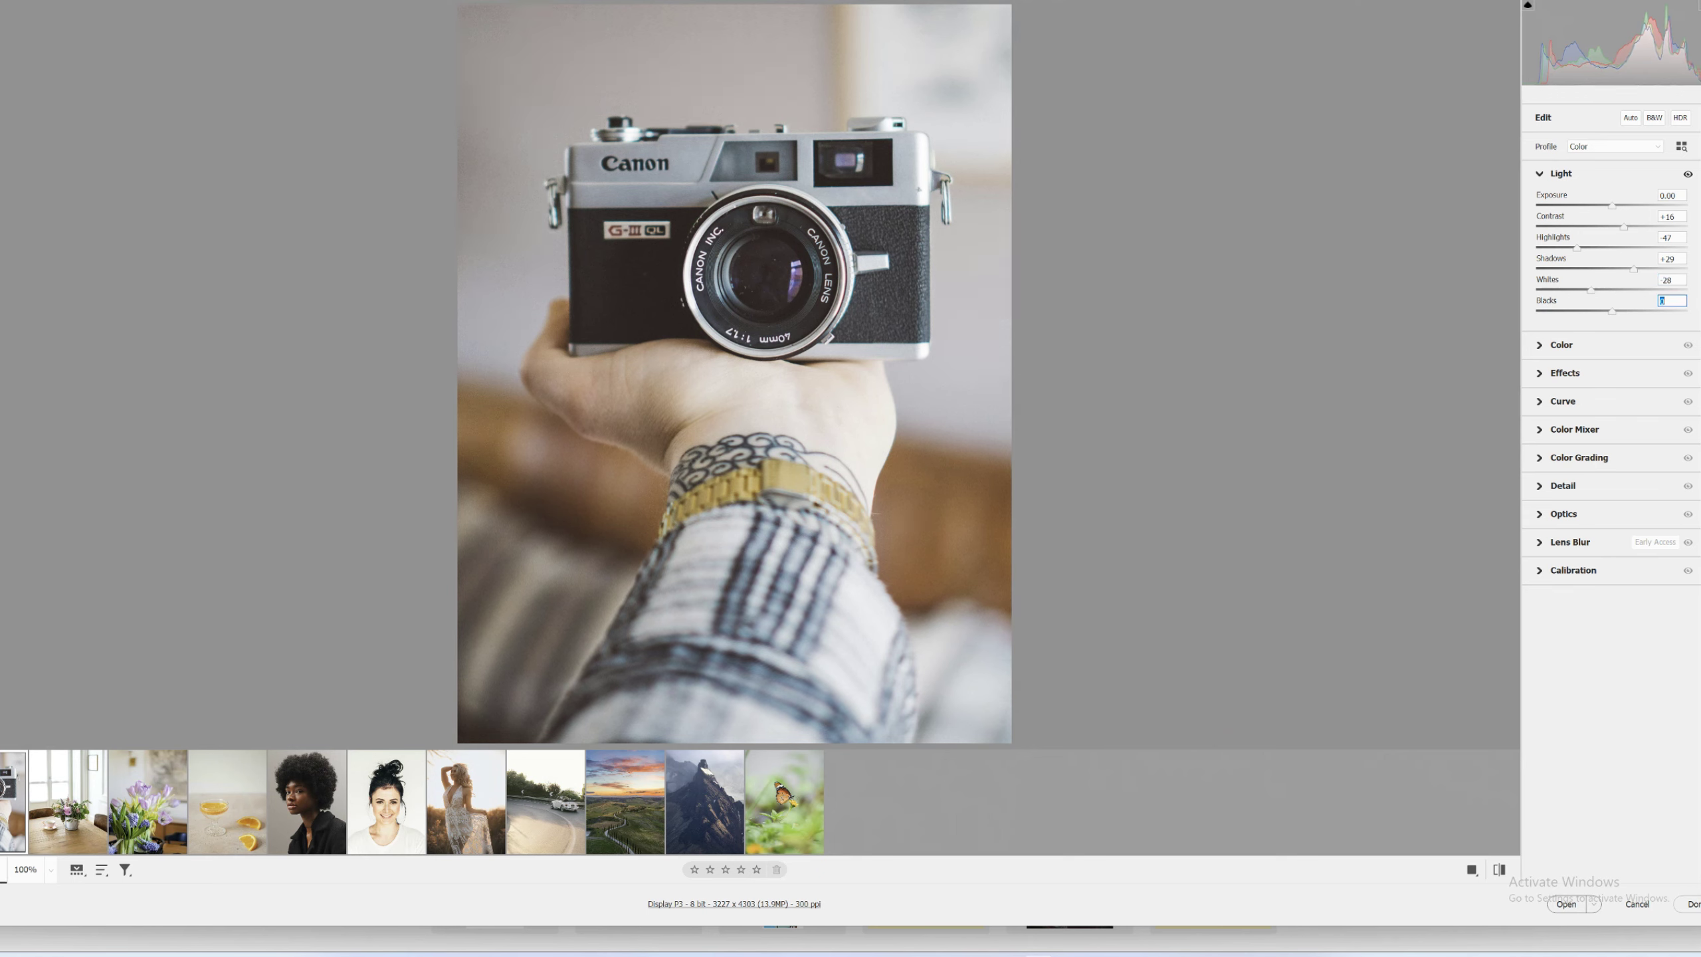
pyautogui.write('12')
pyautogui.press('Tab')
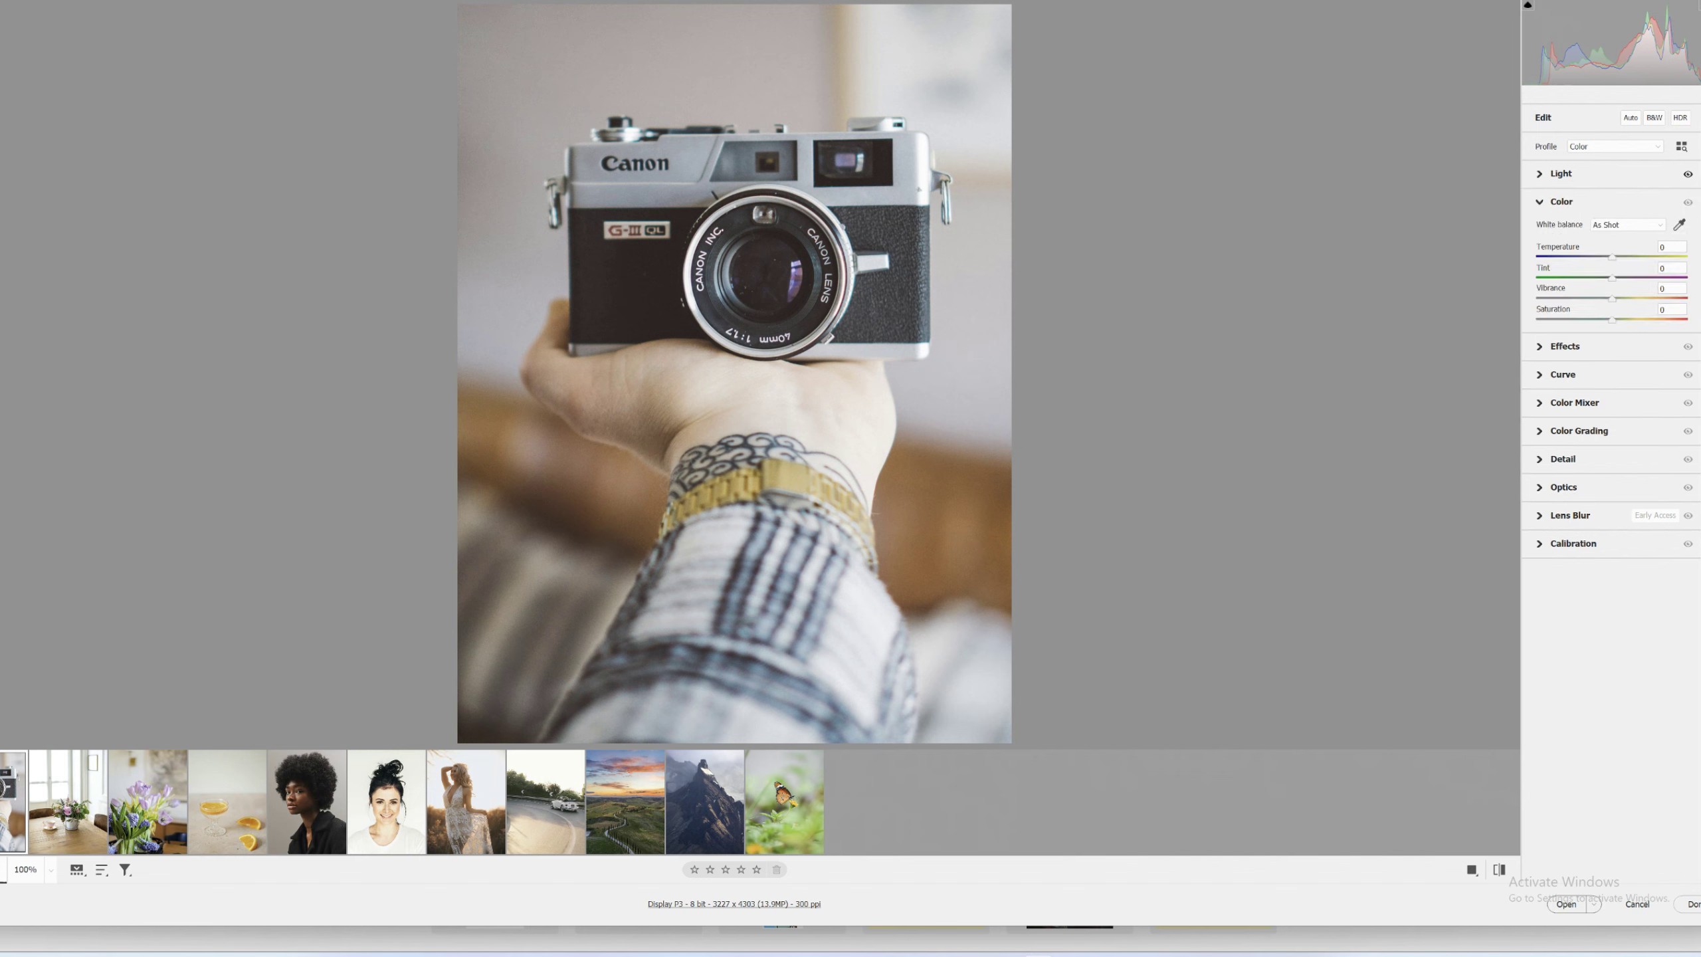
# Raise Vibrance to +18 in the Color panel
pyautogui.press('Tab')
pyautogui.press('Tab')
pyautogui.hotkey('ctrl', '4')
pyautogui.press('Tab')
# In Effects, set Dehaze -19, Grain 46 and grain Roughness 24
pyautogui.press('Tab')
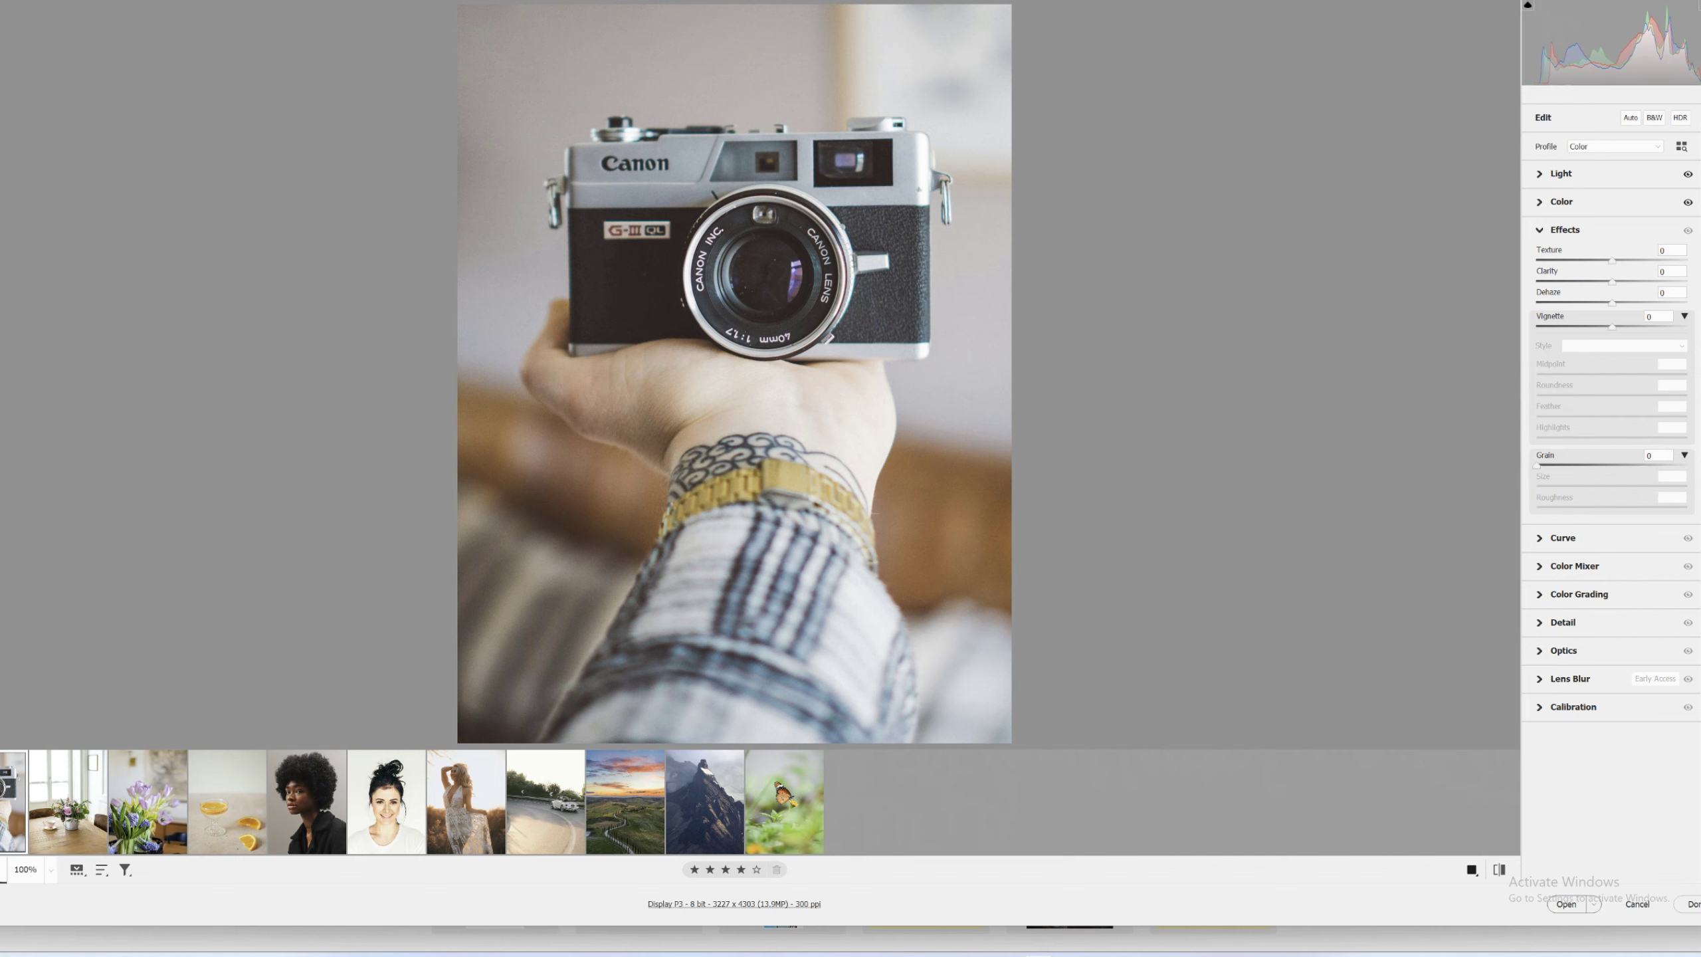
pyautogui.press('Tab')
pyautogui.write('19')
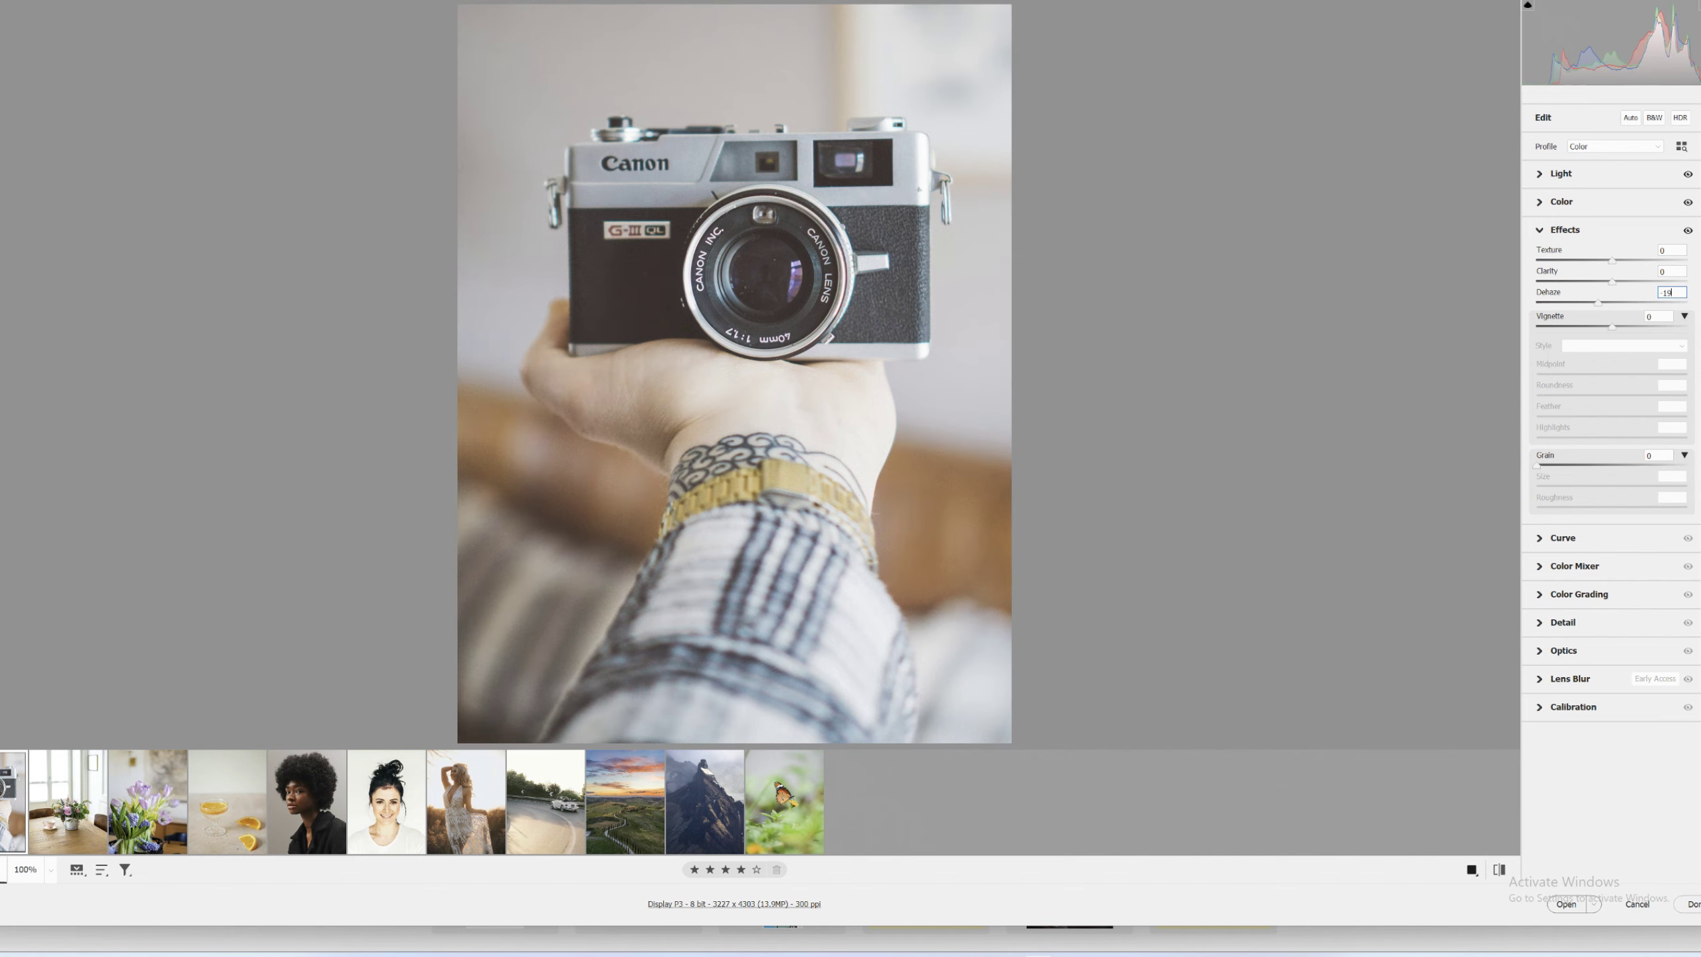
pyautogui.press('Tab')
pyautogui.write('6')
pyautogui.press('Tab')
pyautogui.hotkey('shift', 'Tab')
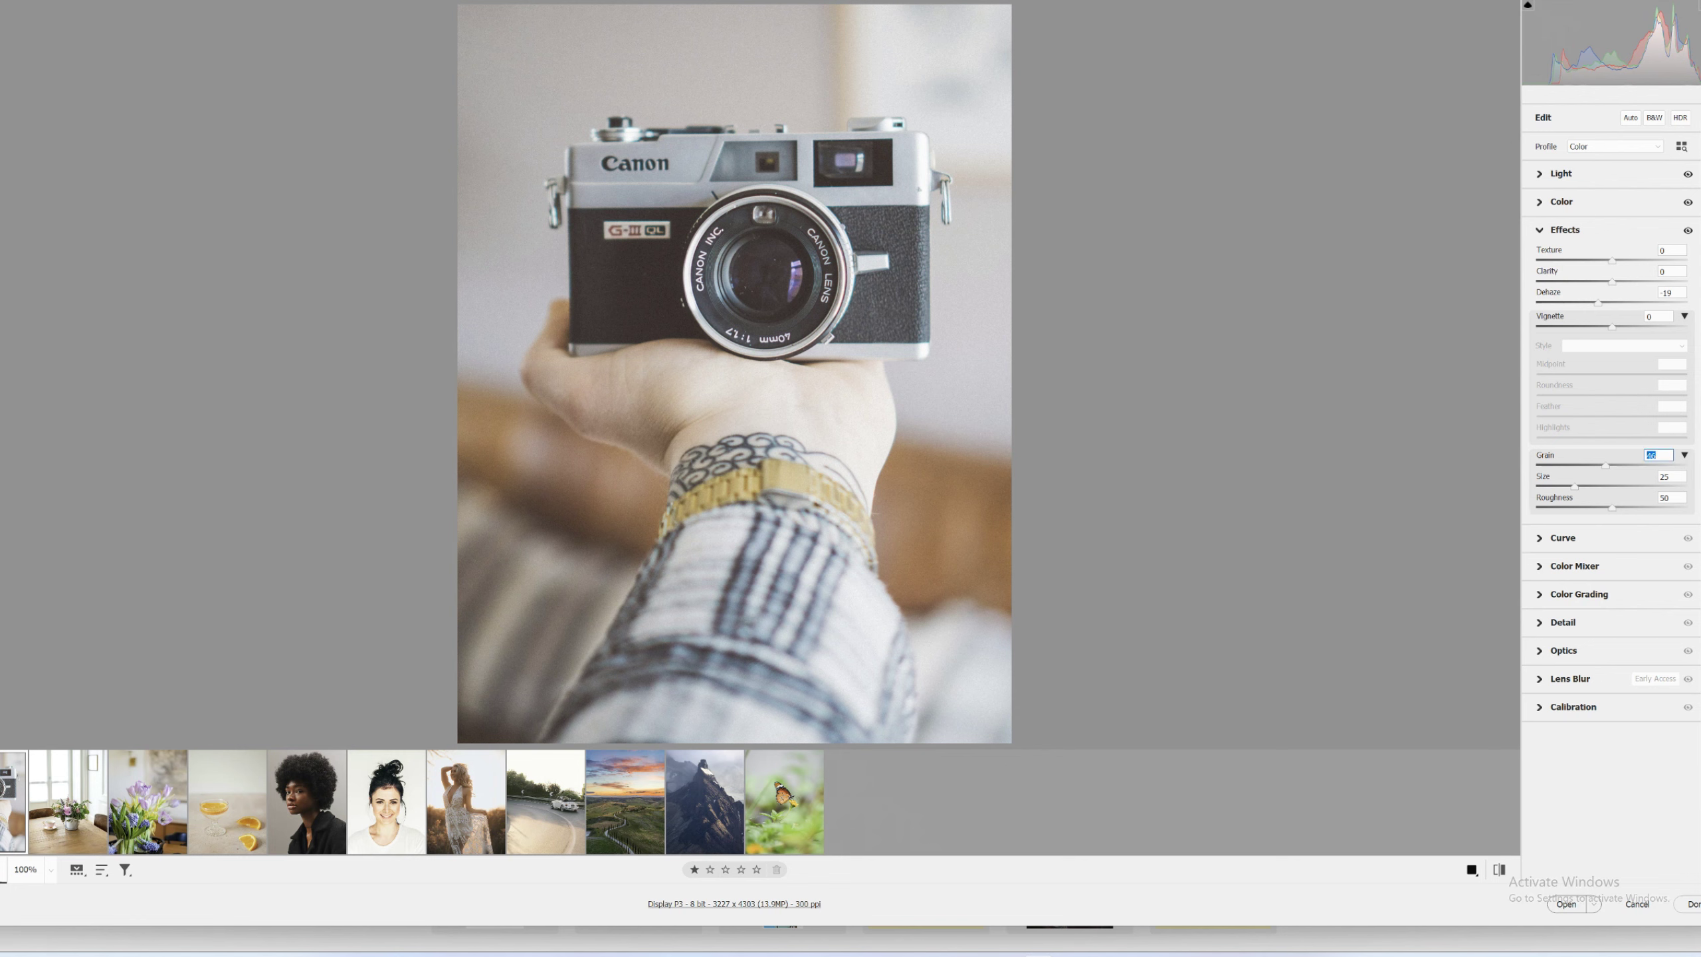
pyautogui.press('Tab')
pyautogui.press('Tab')
# Collapse Effects and show the Curve panel's parametric curve
pyautogui.write('2')
pyautogui.click(1565, 229)
pyautogui.click(1563, 257)
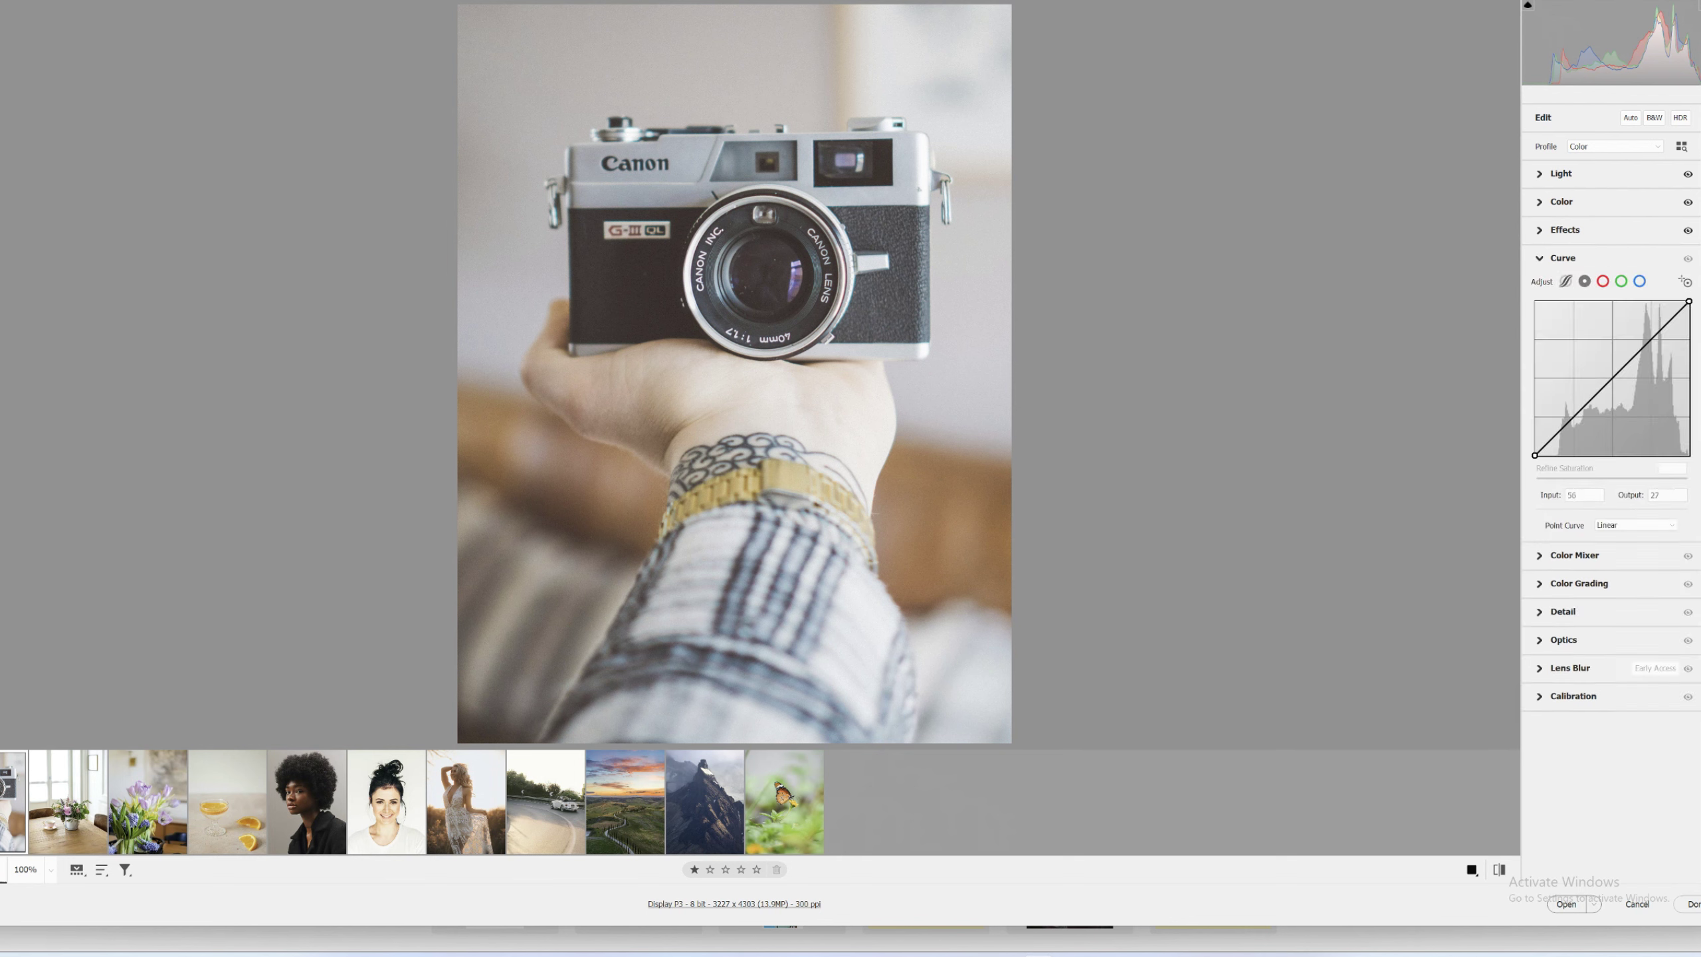
pyautogui.click(1564, 281)
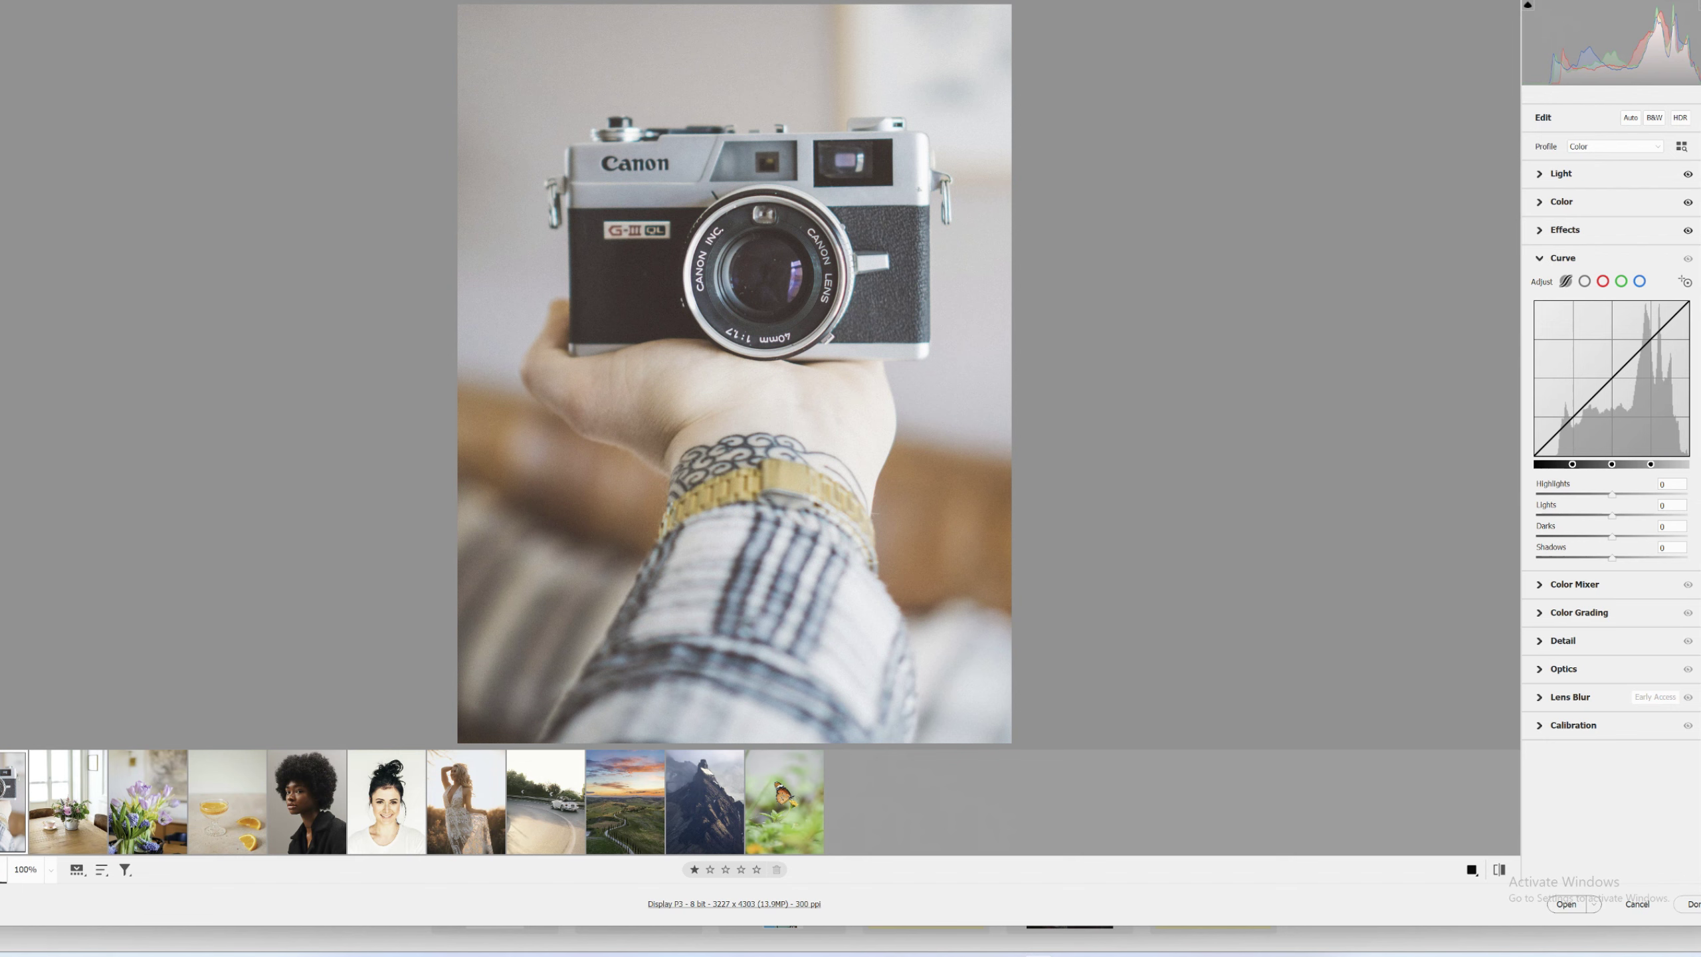
# Set parametric Highlights +1, Lights +10 and Darks -13, then return to the point curve
pyautogui.click(1671, 484)
pyautogui.write('1')
pyautogui.press('Tab')
pyautogui.write('10')
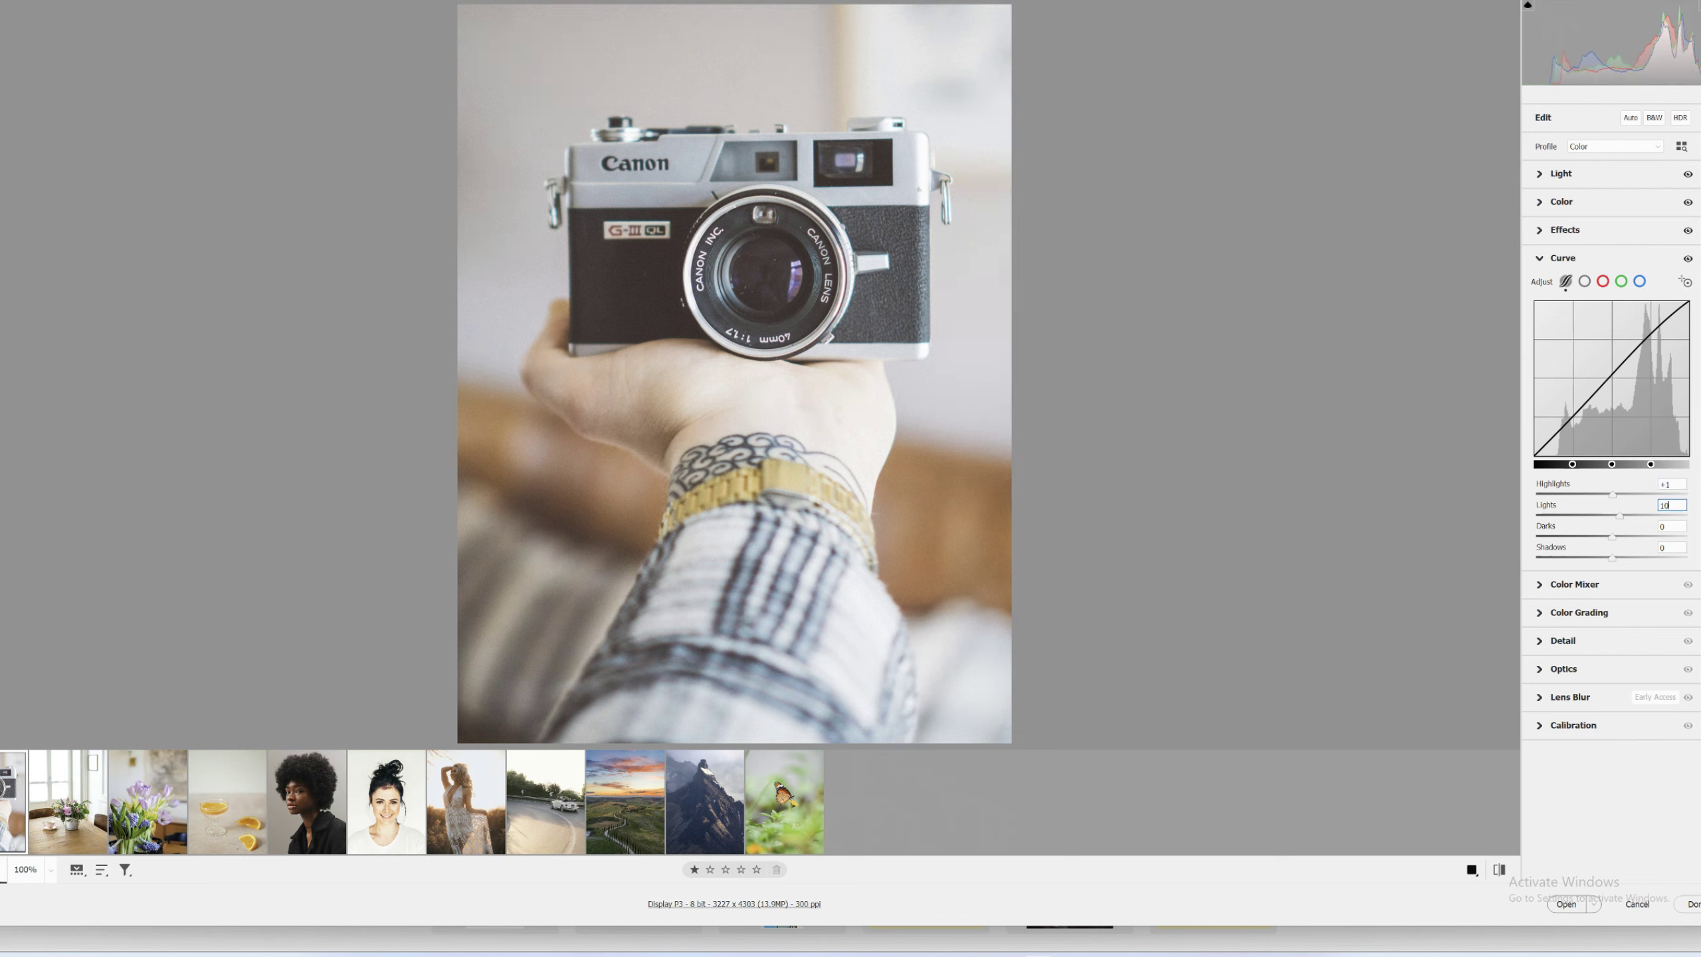
pyautogui.press('Tab')
pyautogui.write('1')
pyautogui.write('3')
pyautogui.press('Tab')
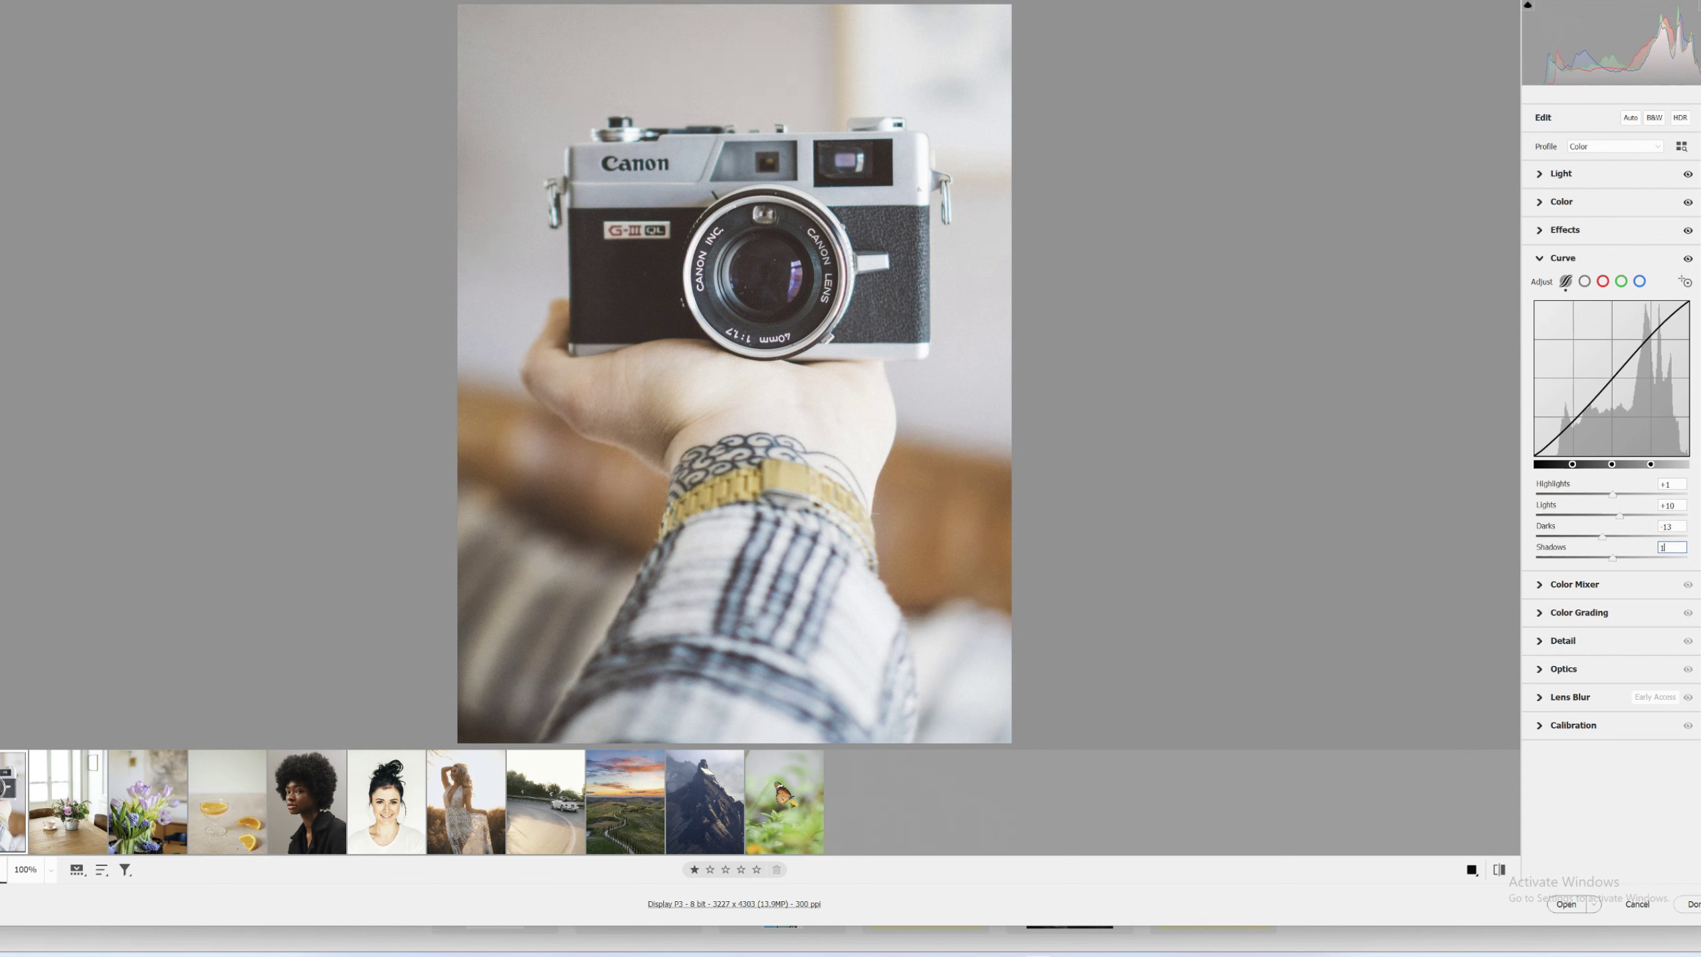
pyautogui.click(1585, 281)
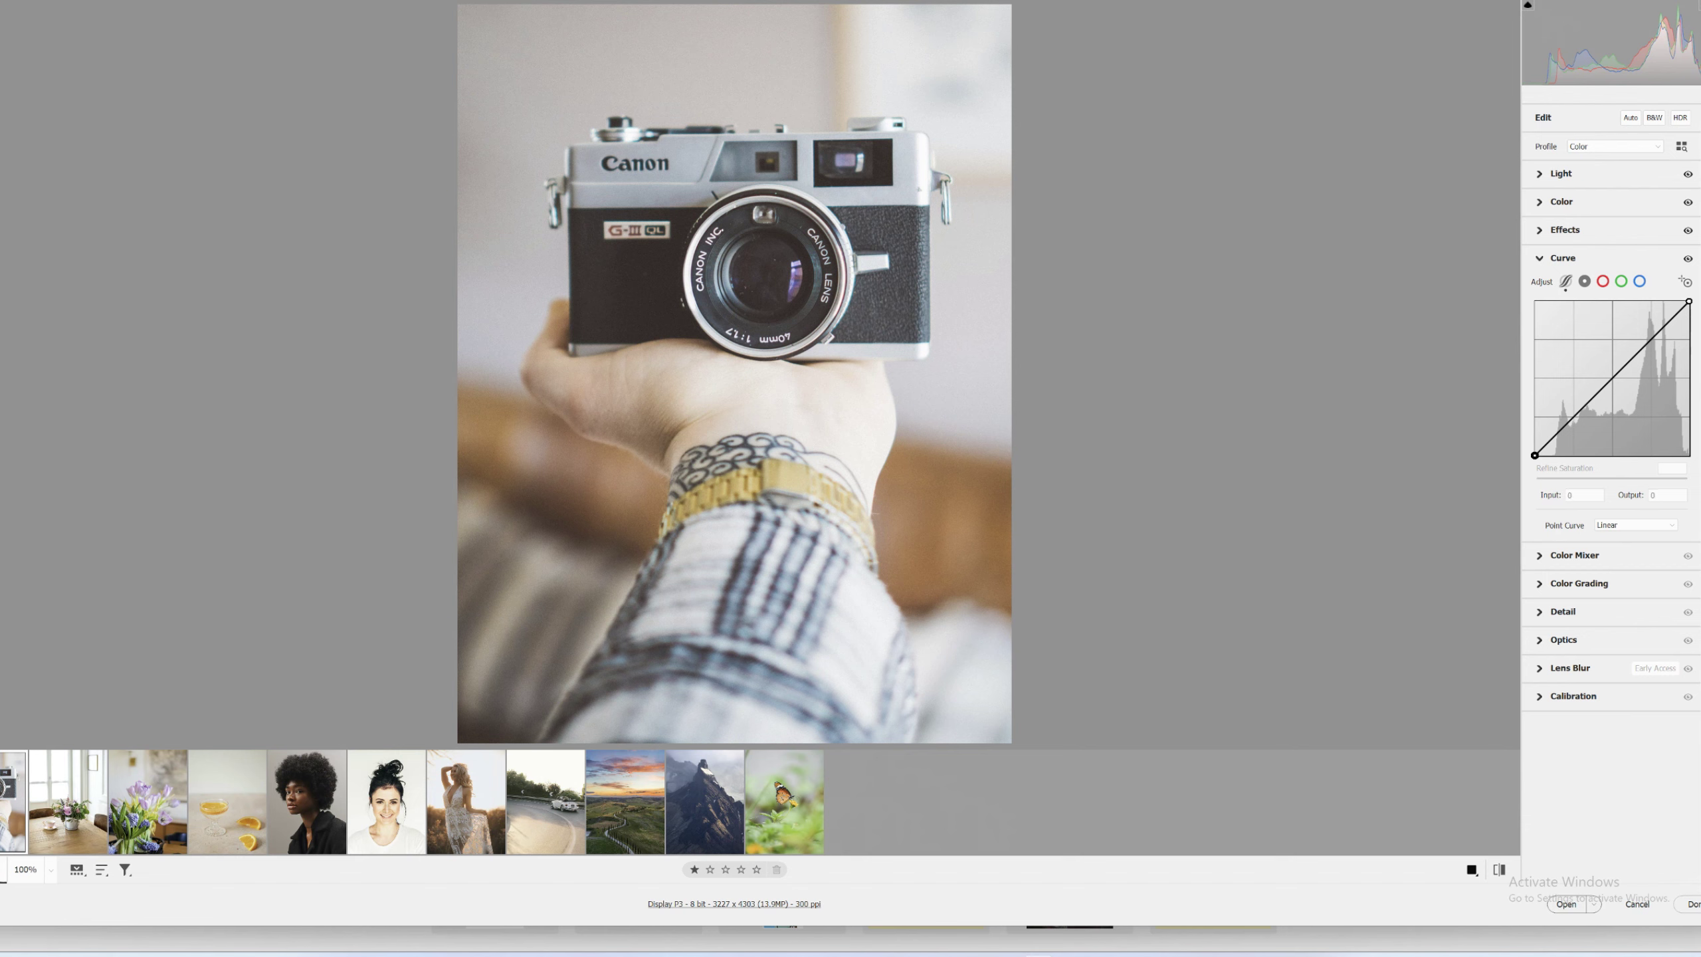
# Raise the RGB curve's black point output to 10 and add a 91/91 point
pyautogui.press('Tab')
pyautogui.write('10')
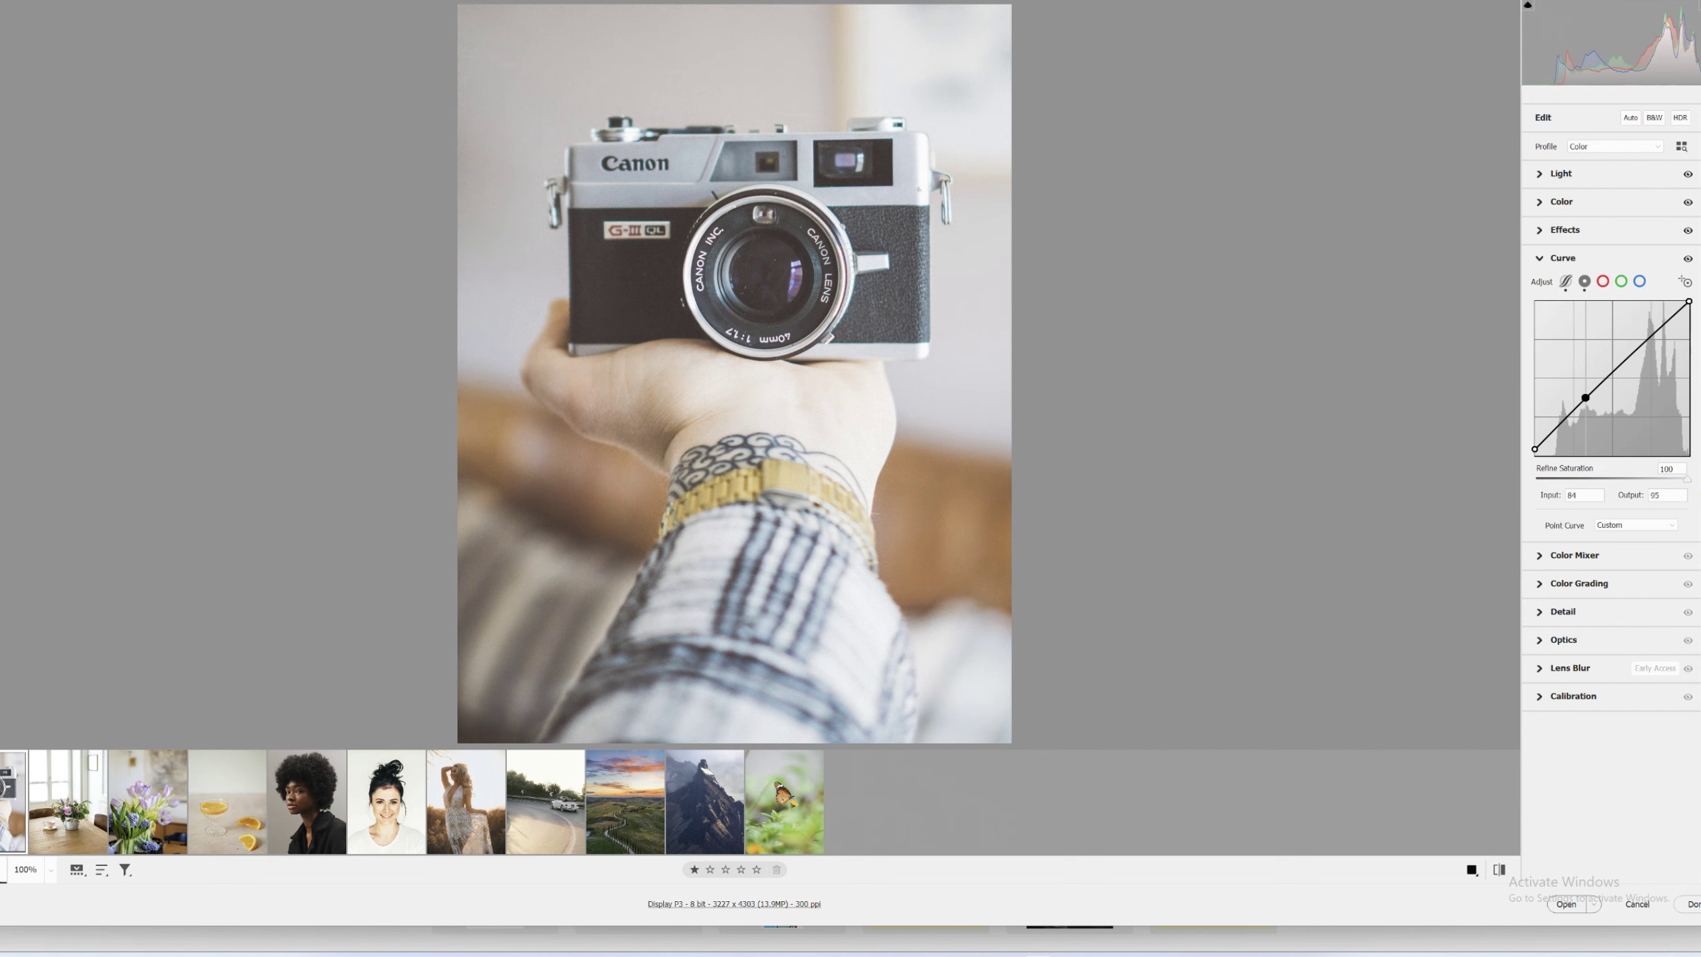
pyautogui.click(1586, 397)
pyautogui.write('91')
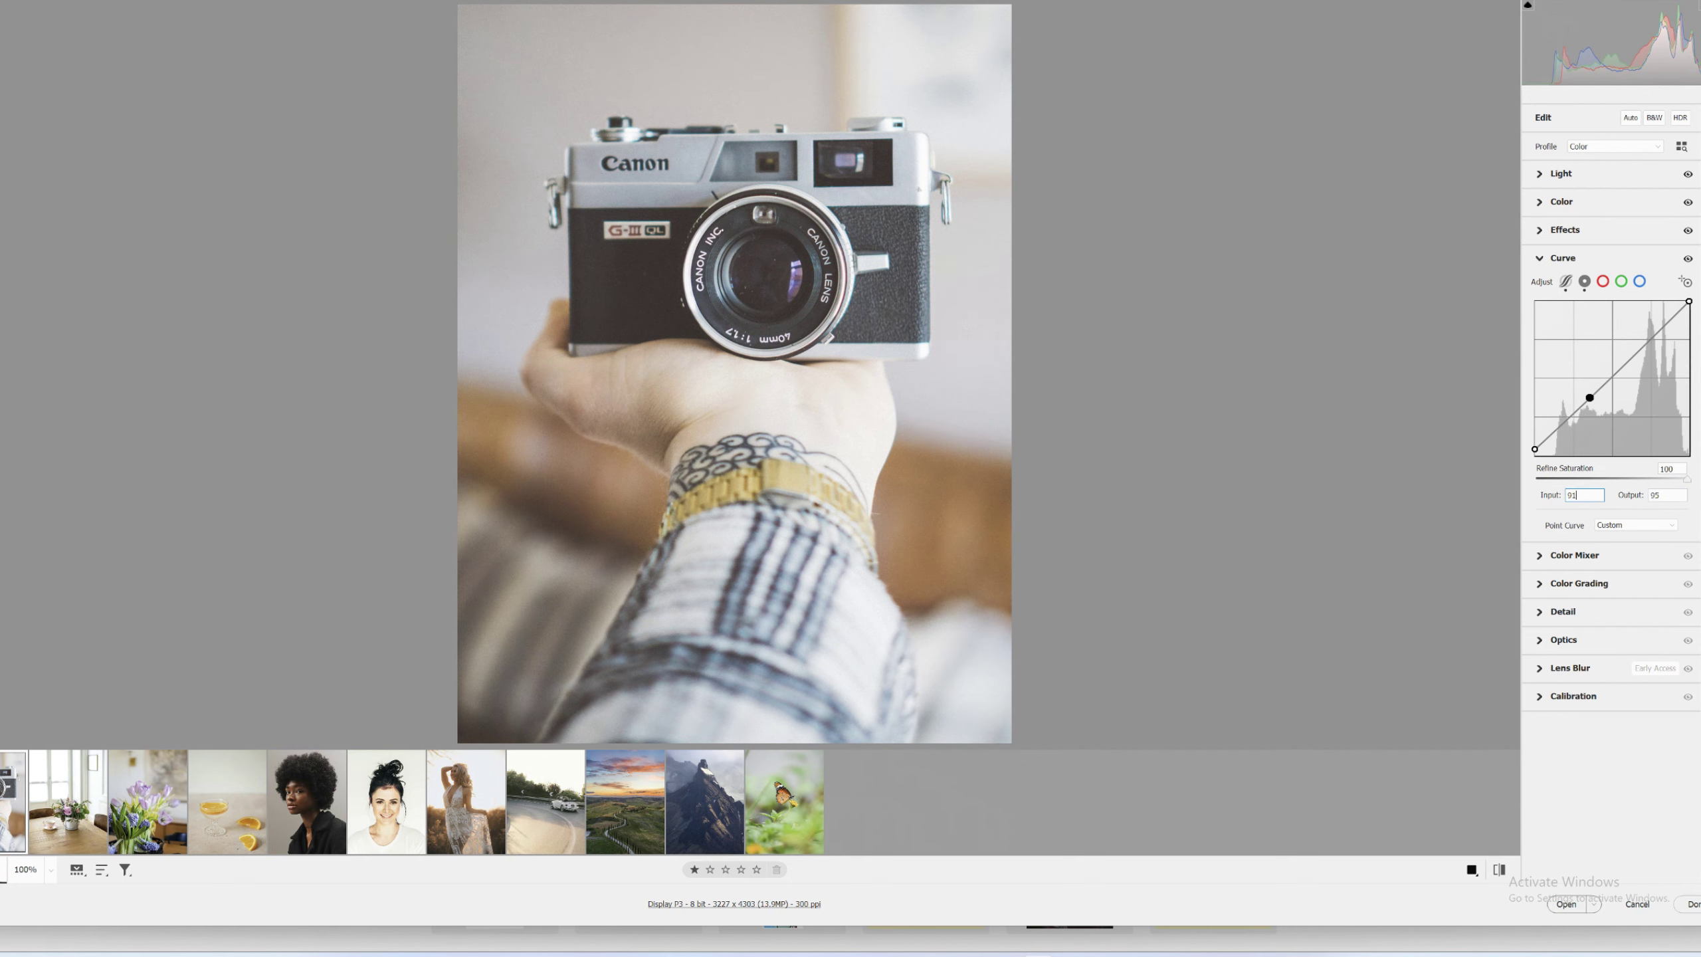
pyautogui.press('Tab')
pyautogui.write('91')
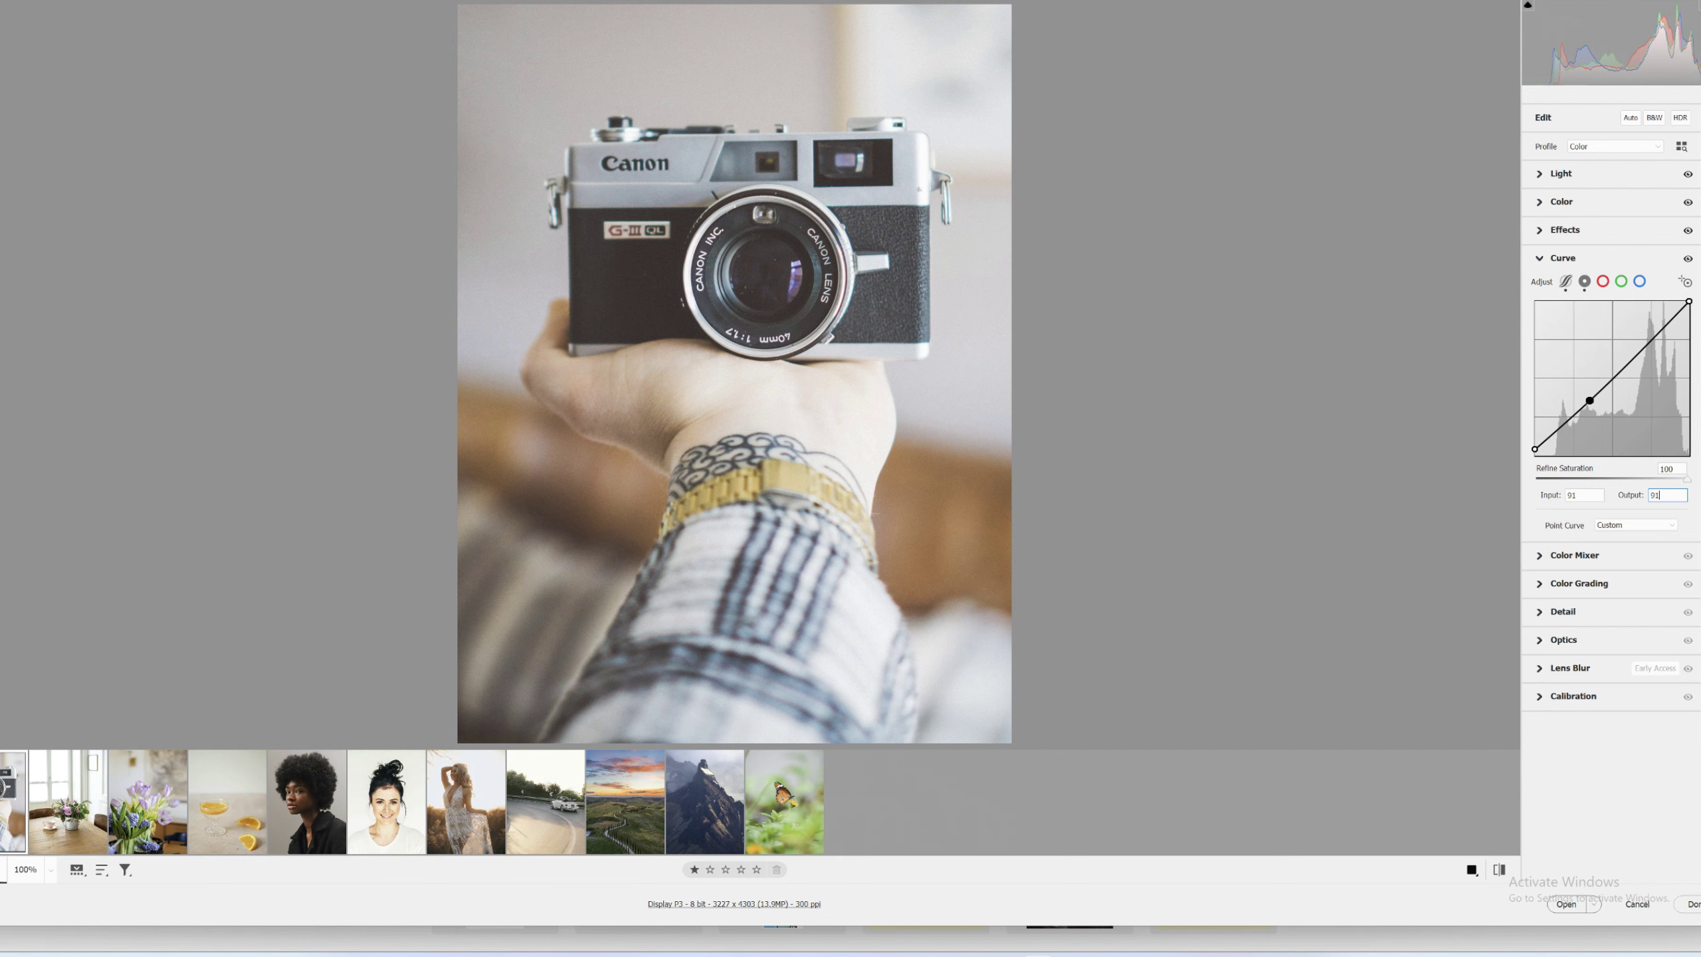
# Add a second RGB curve point at 196/192
pyautogui.press('BackSpace')
pyautogui.press('BackSpace')
pyautogui.write('204')
pyautogui.hotkey('shift', 'Tab')
pyautogui.write('196')
pyautogui.press('Tab')
pyautogui.write('1')
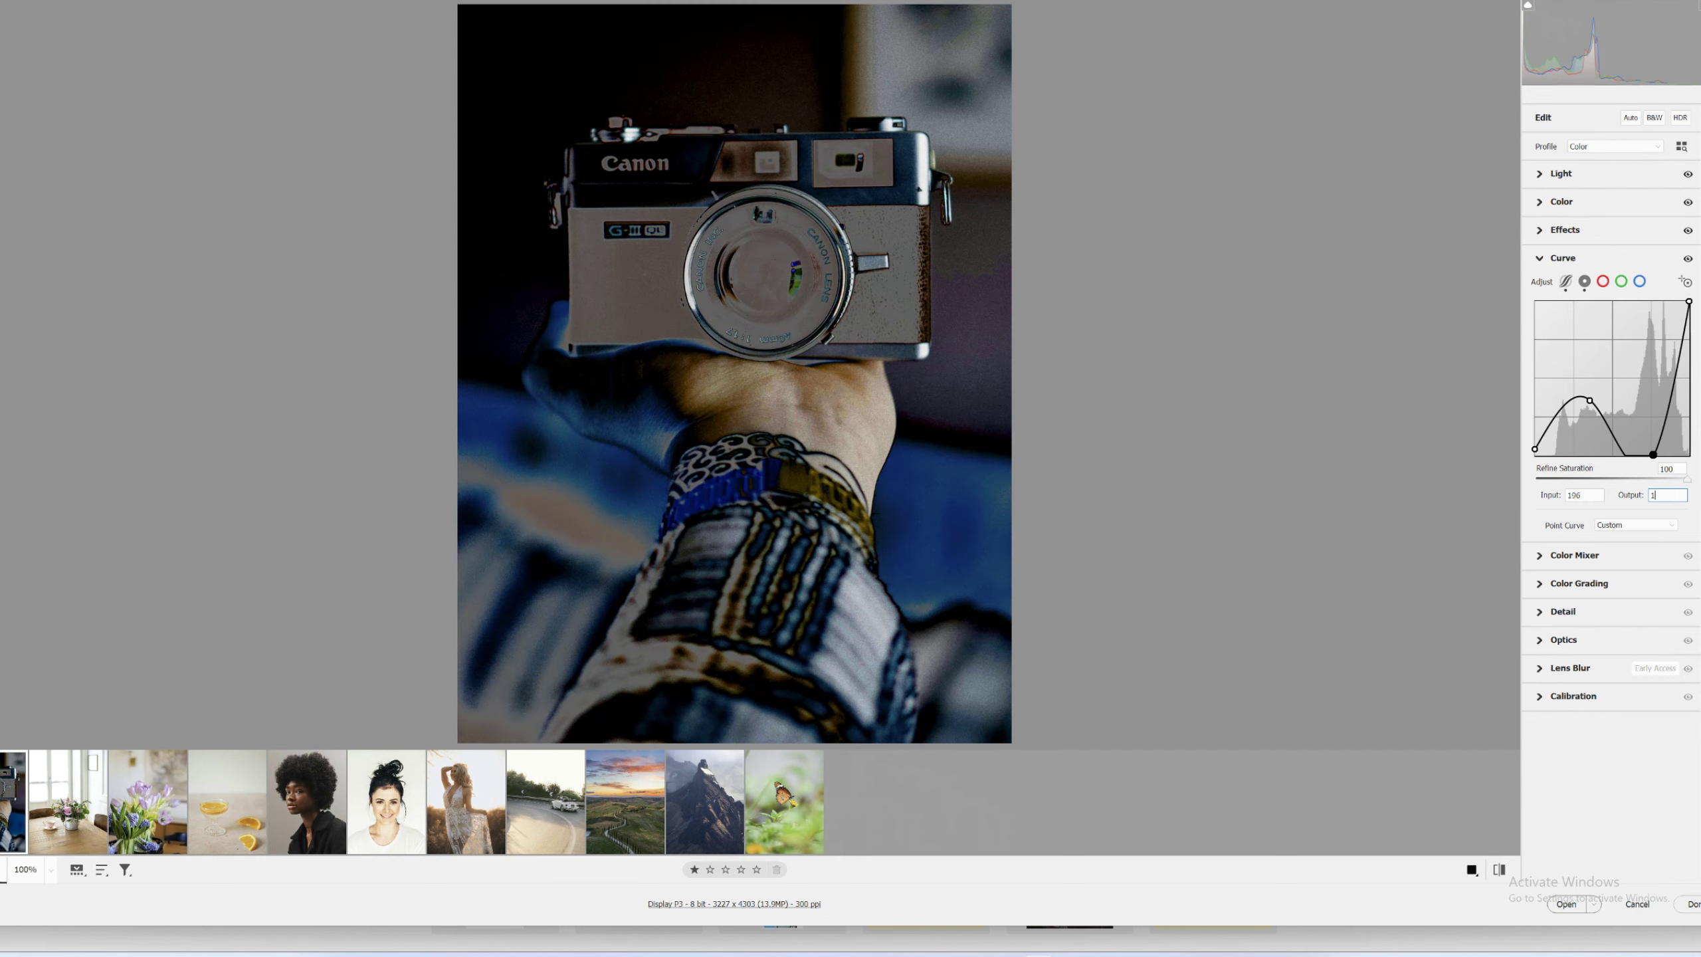
pyautogui.write('92')
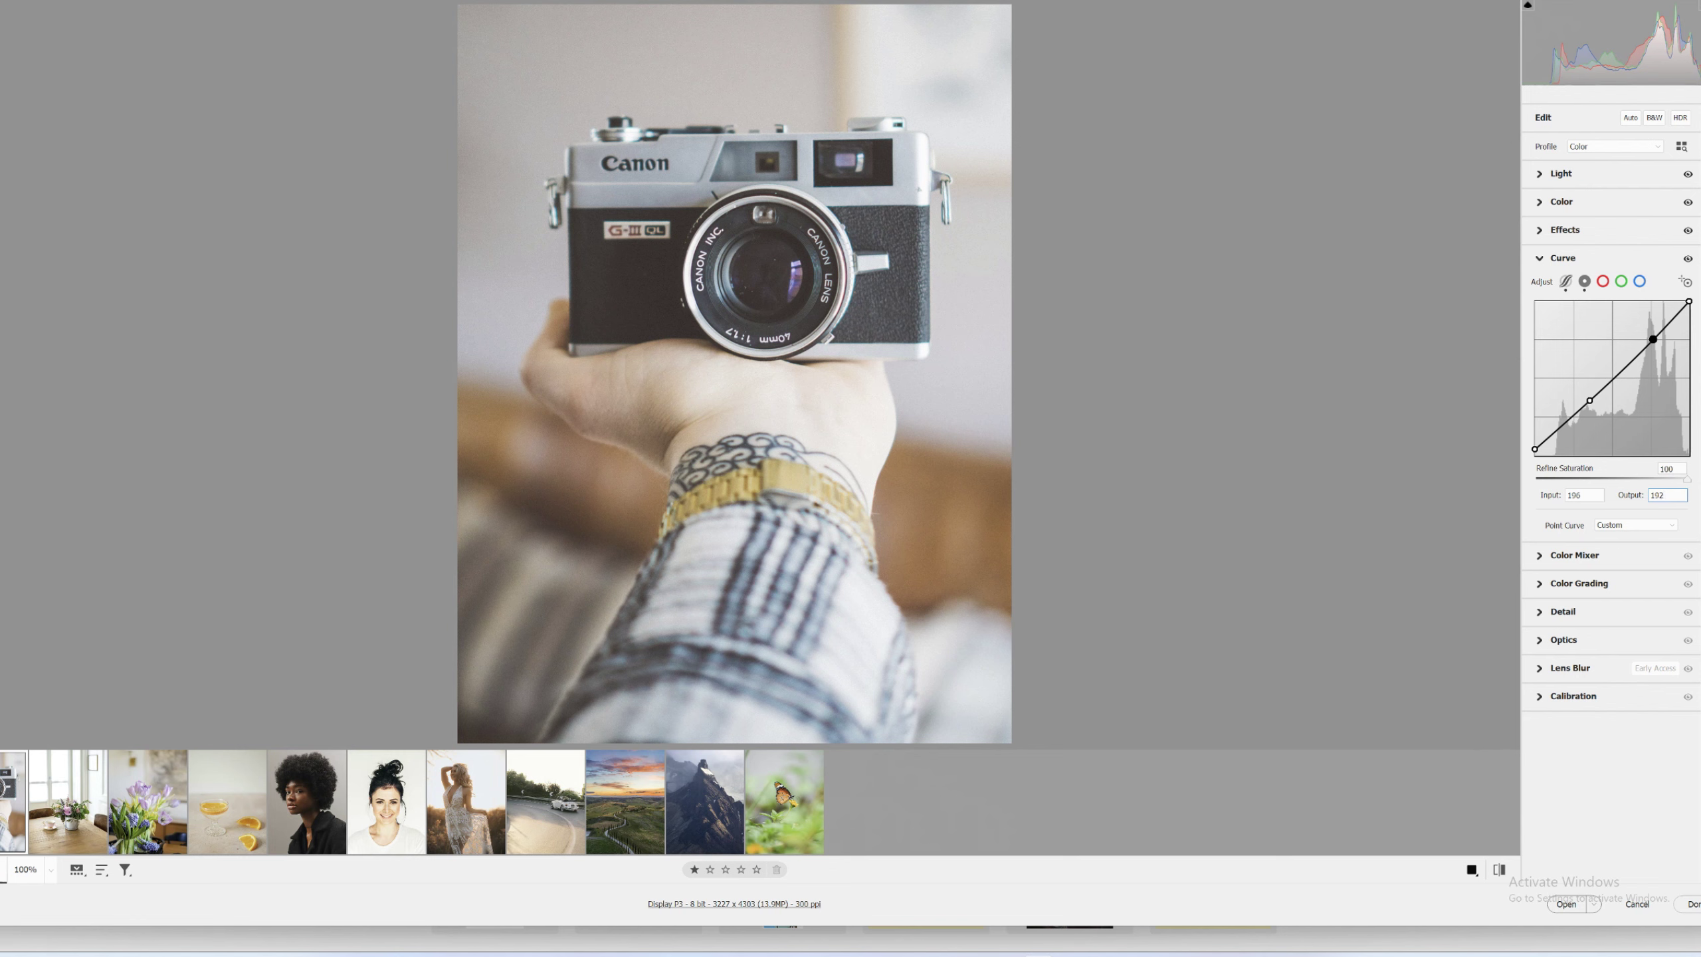
pyautogui.click(1603, 281)
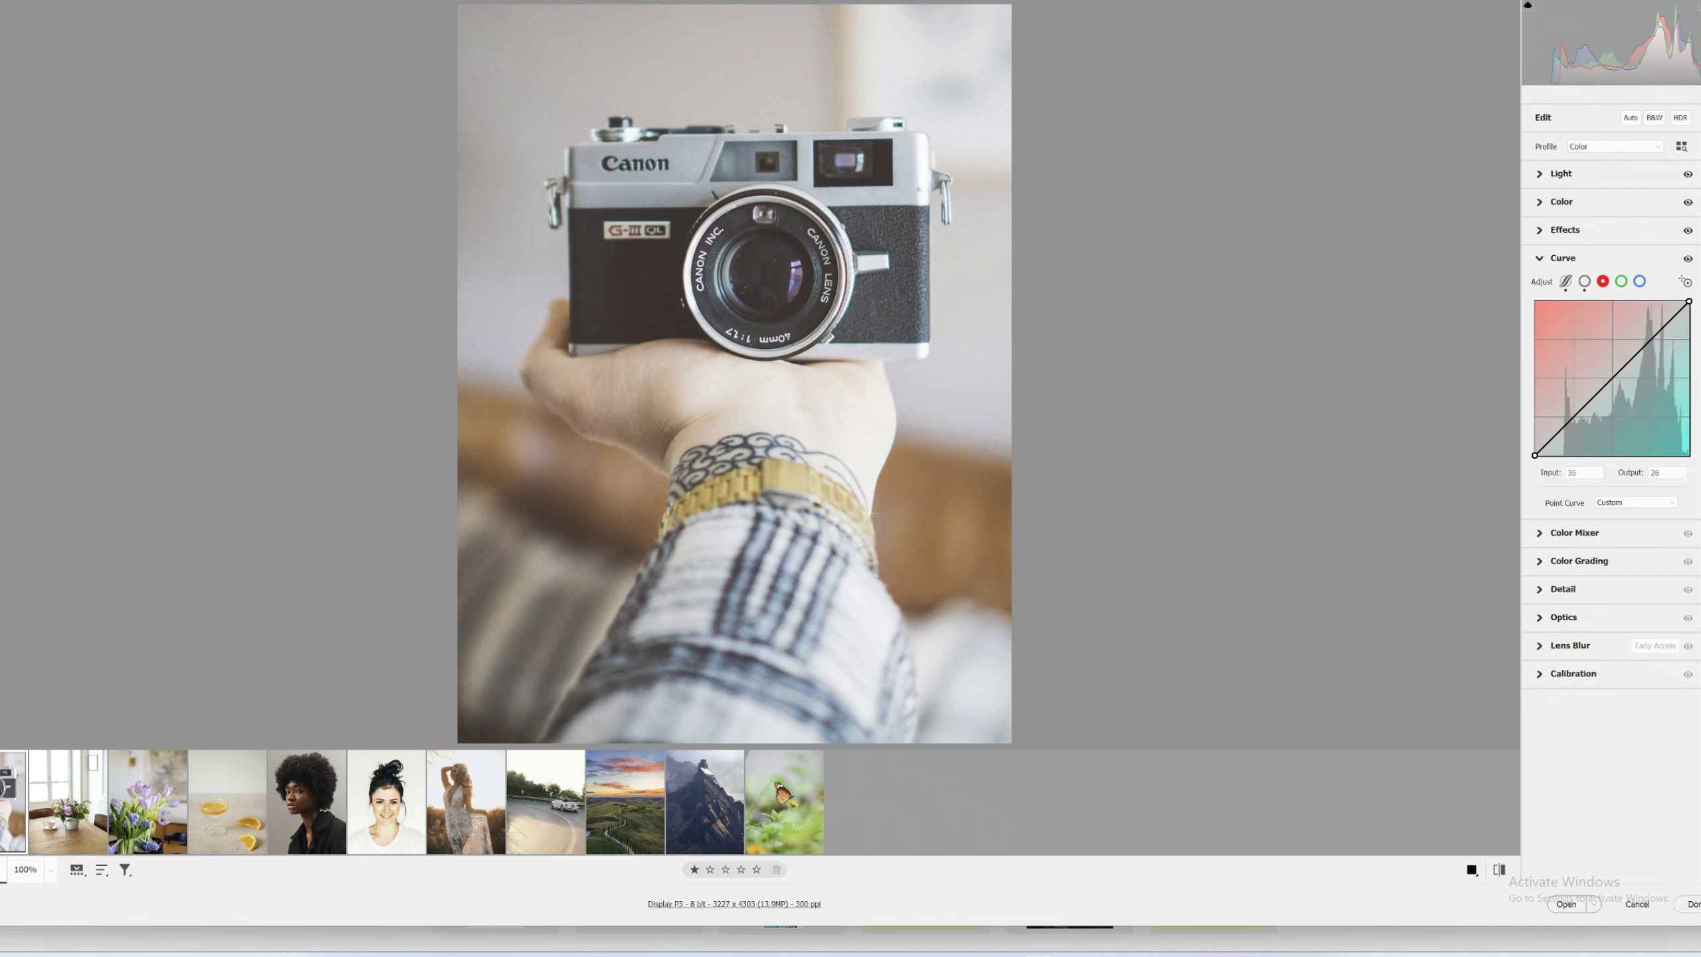
# Add red curve points at 44/19 and 68/45
pyautogui.click(1552, 441)
pyautogui.write('44')
pyautogui.press('Tab')
pyautogui.write('19')
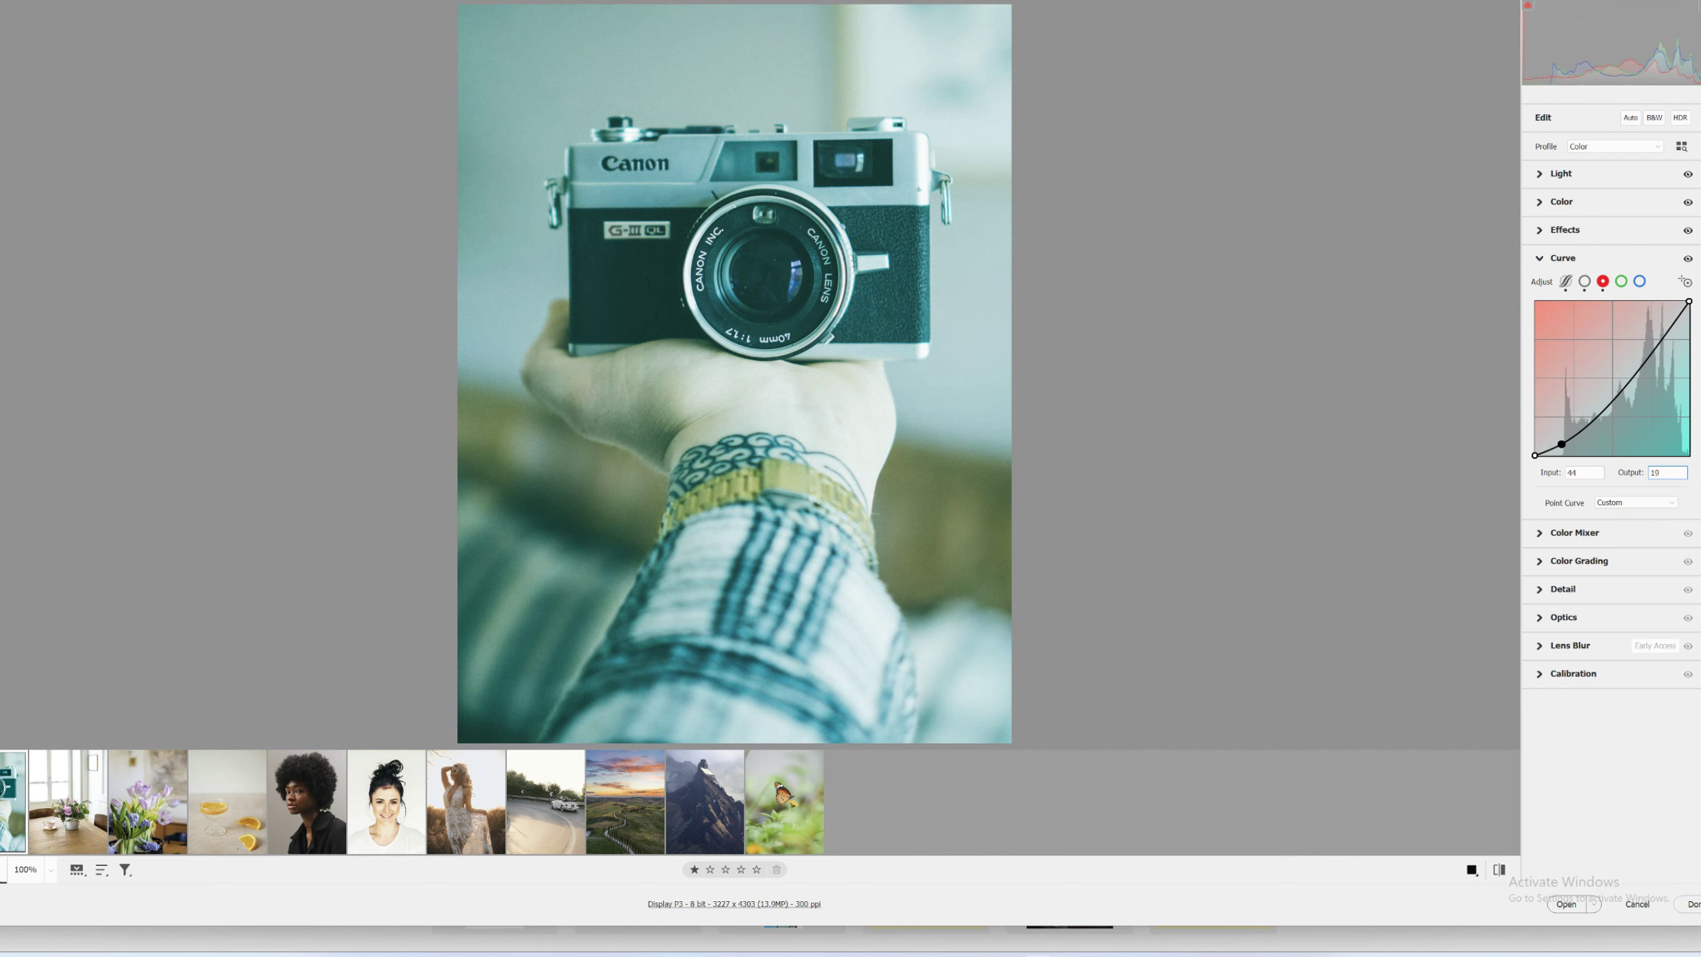
pyautogui.click(1605, 409)
pyautogui.write('68')
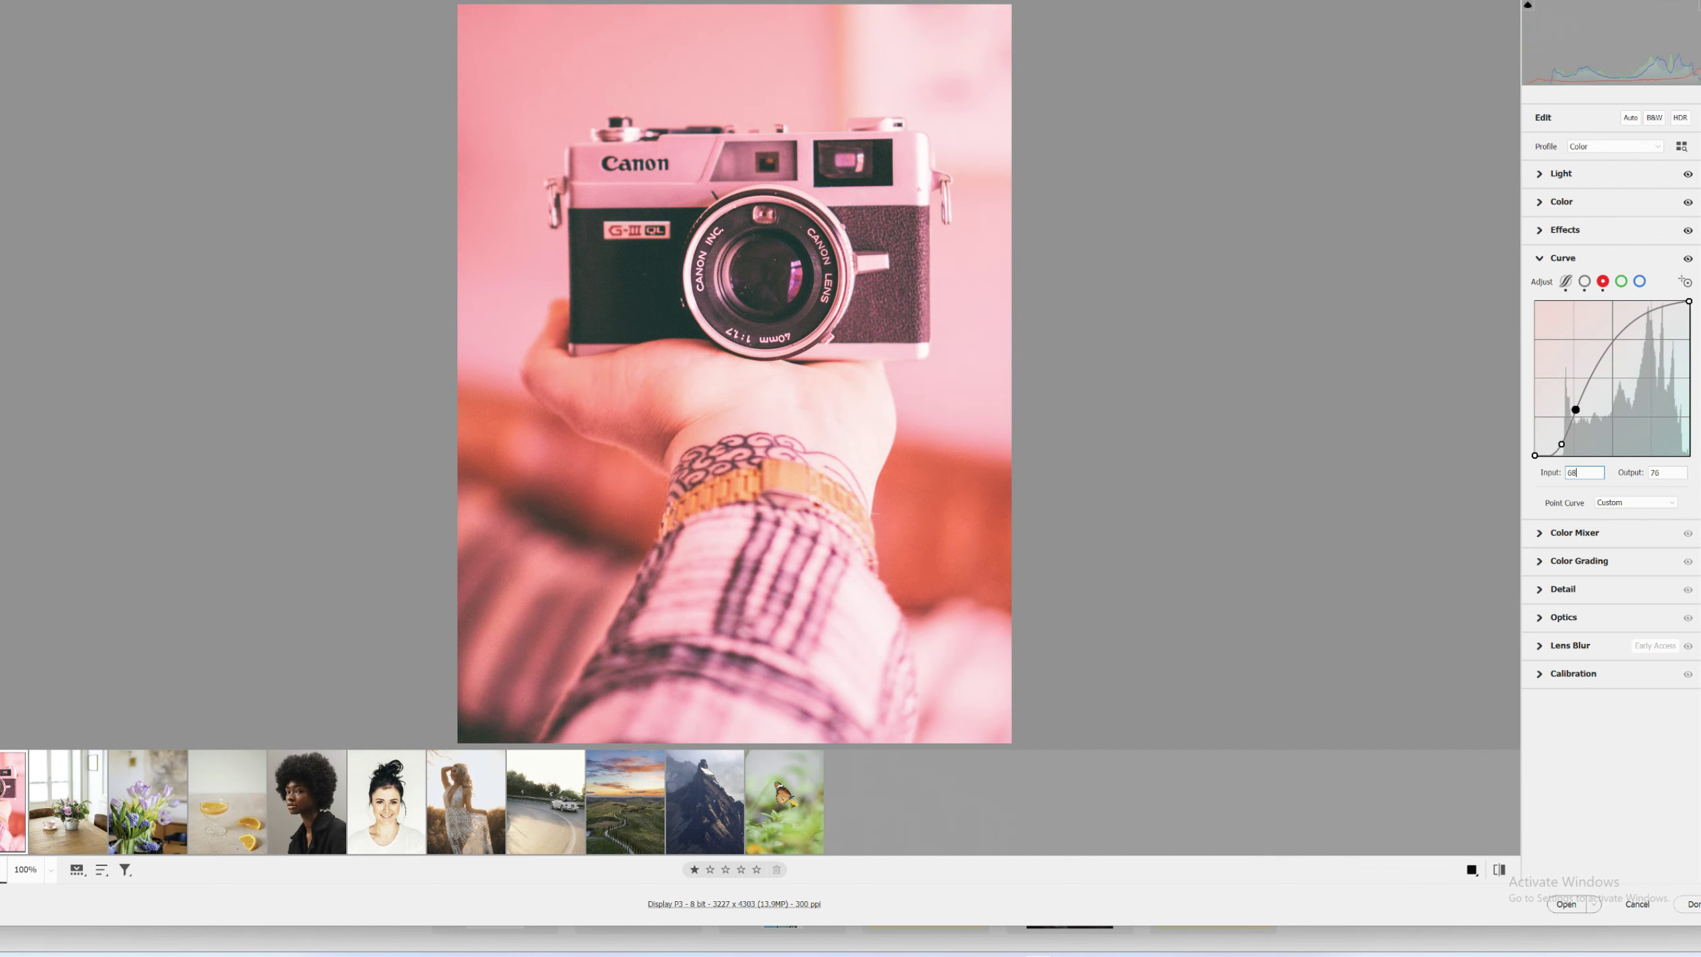
pyautogui.press('Tab')
pyautogui.write('45')
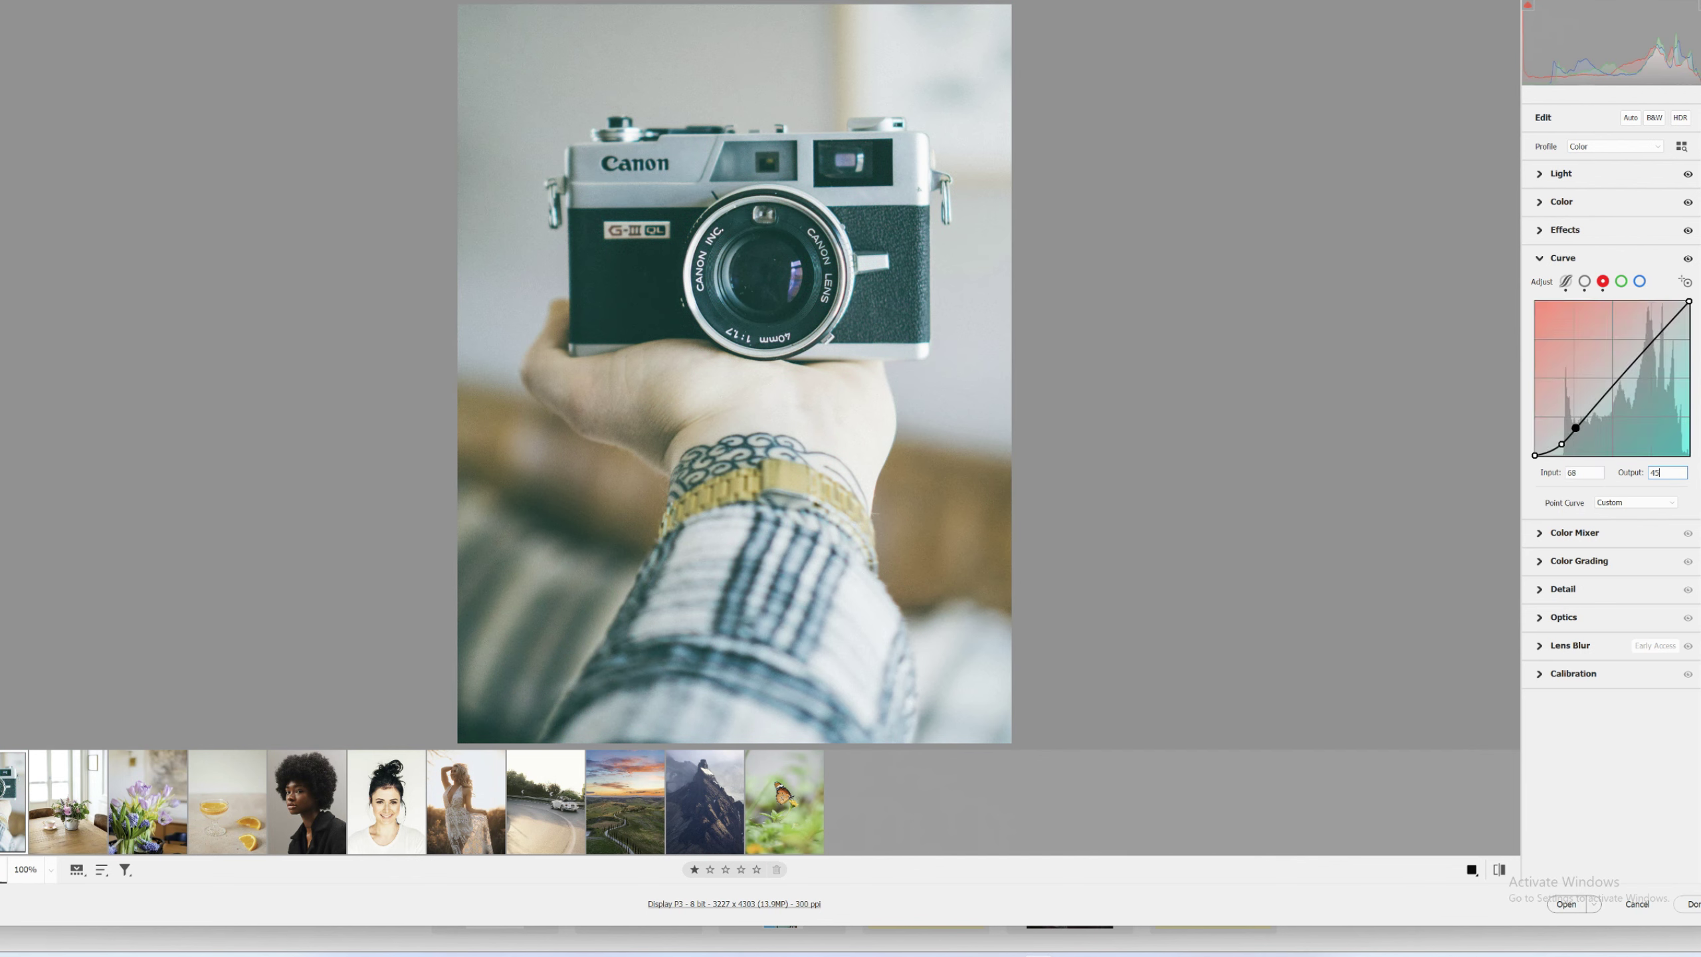
# Add red curve points at 99/100, 149/173 and 194/220
pyautogui.click(1608, 392)
pyautogui.write('99')
pyautogui.press('Tab')
pyautogui.write('100')
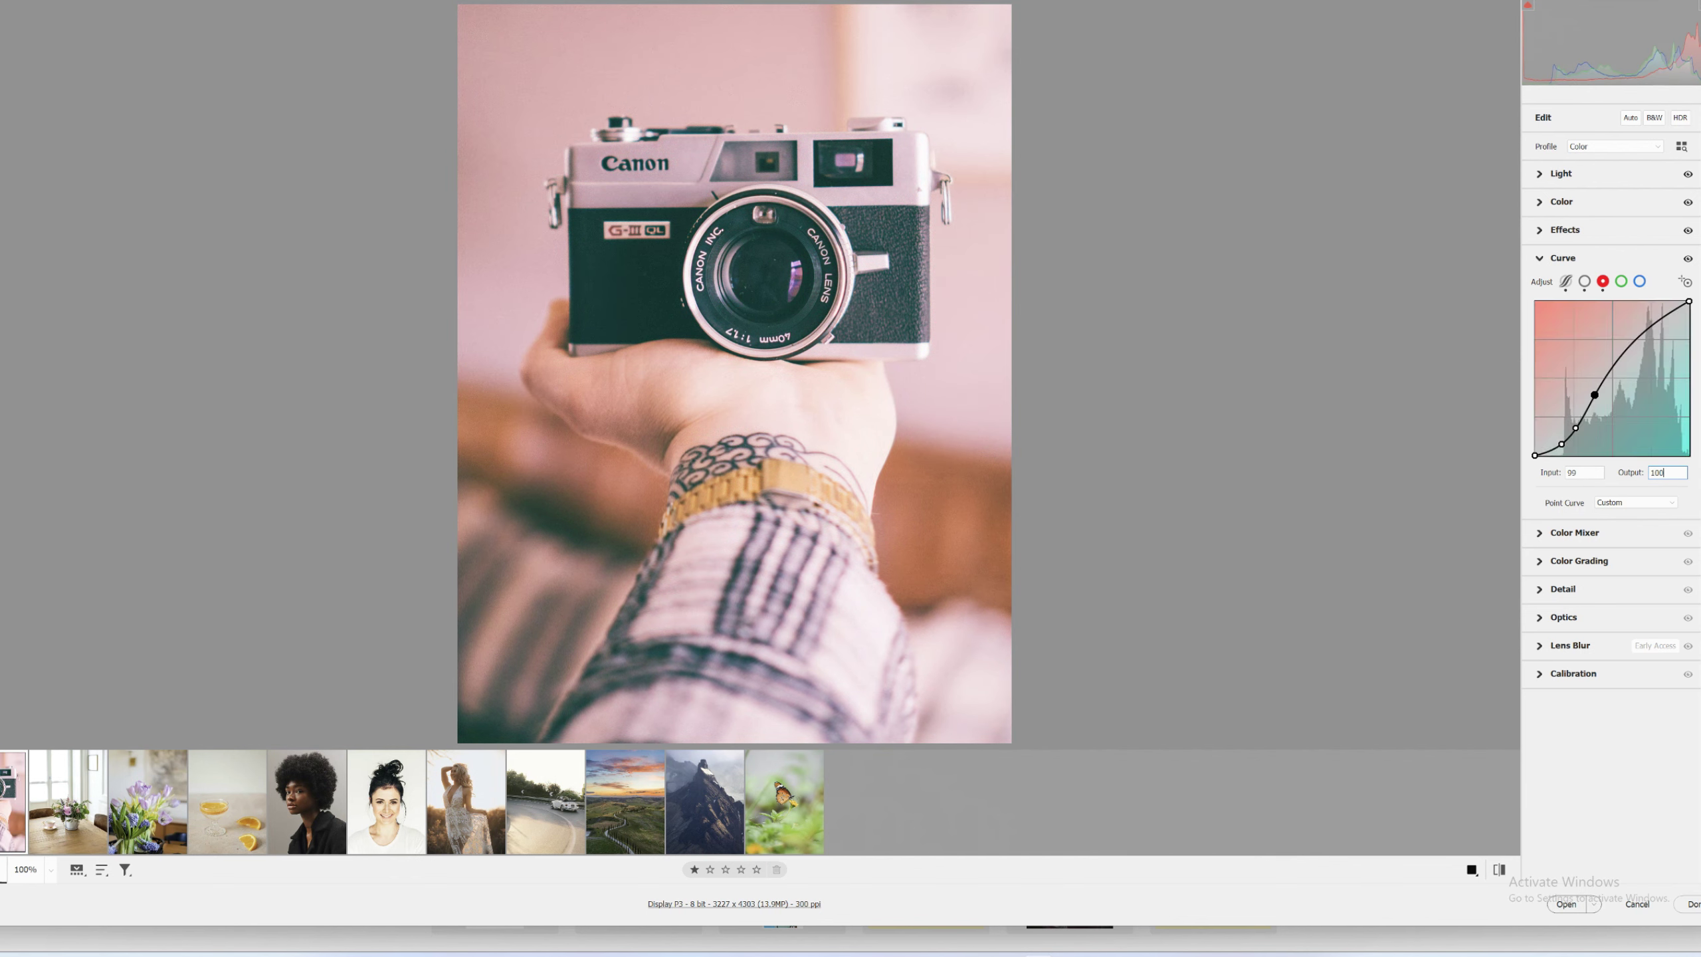
pyautogui.click(1621, 357)
pyautogui.write('1')
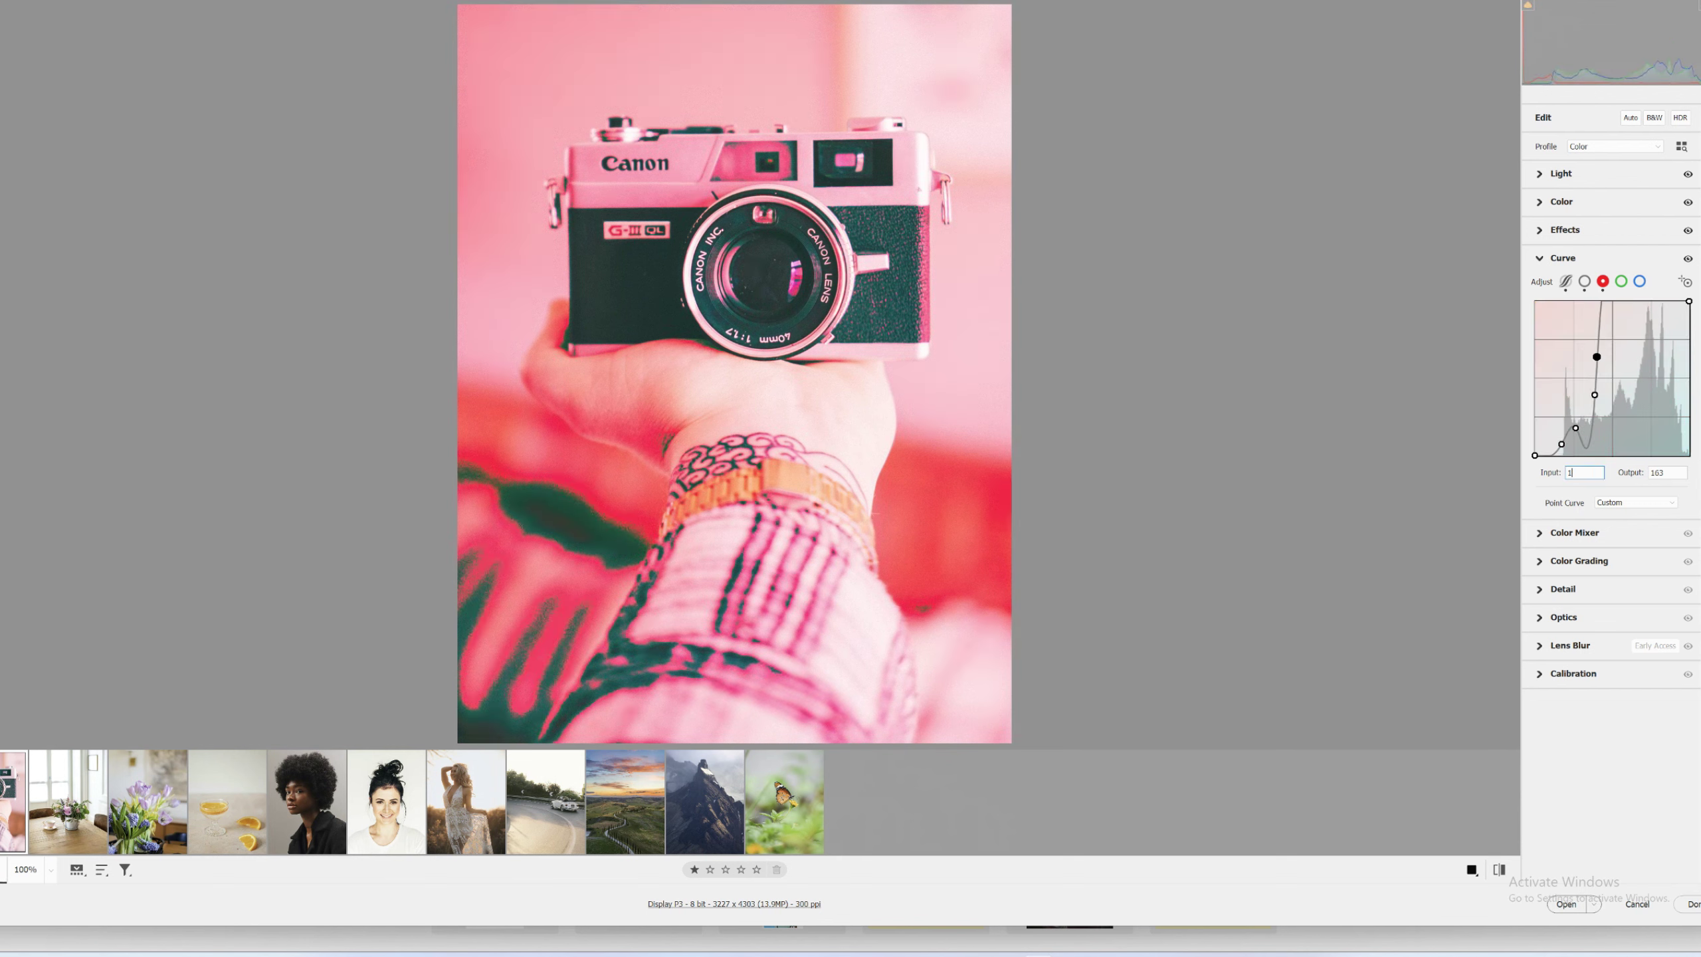
pyautogui.write('49')
pyautogui.press('Tab')
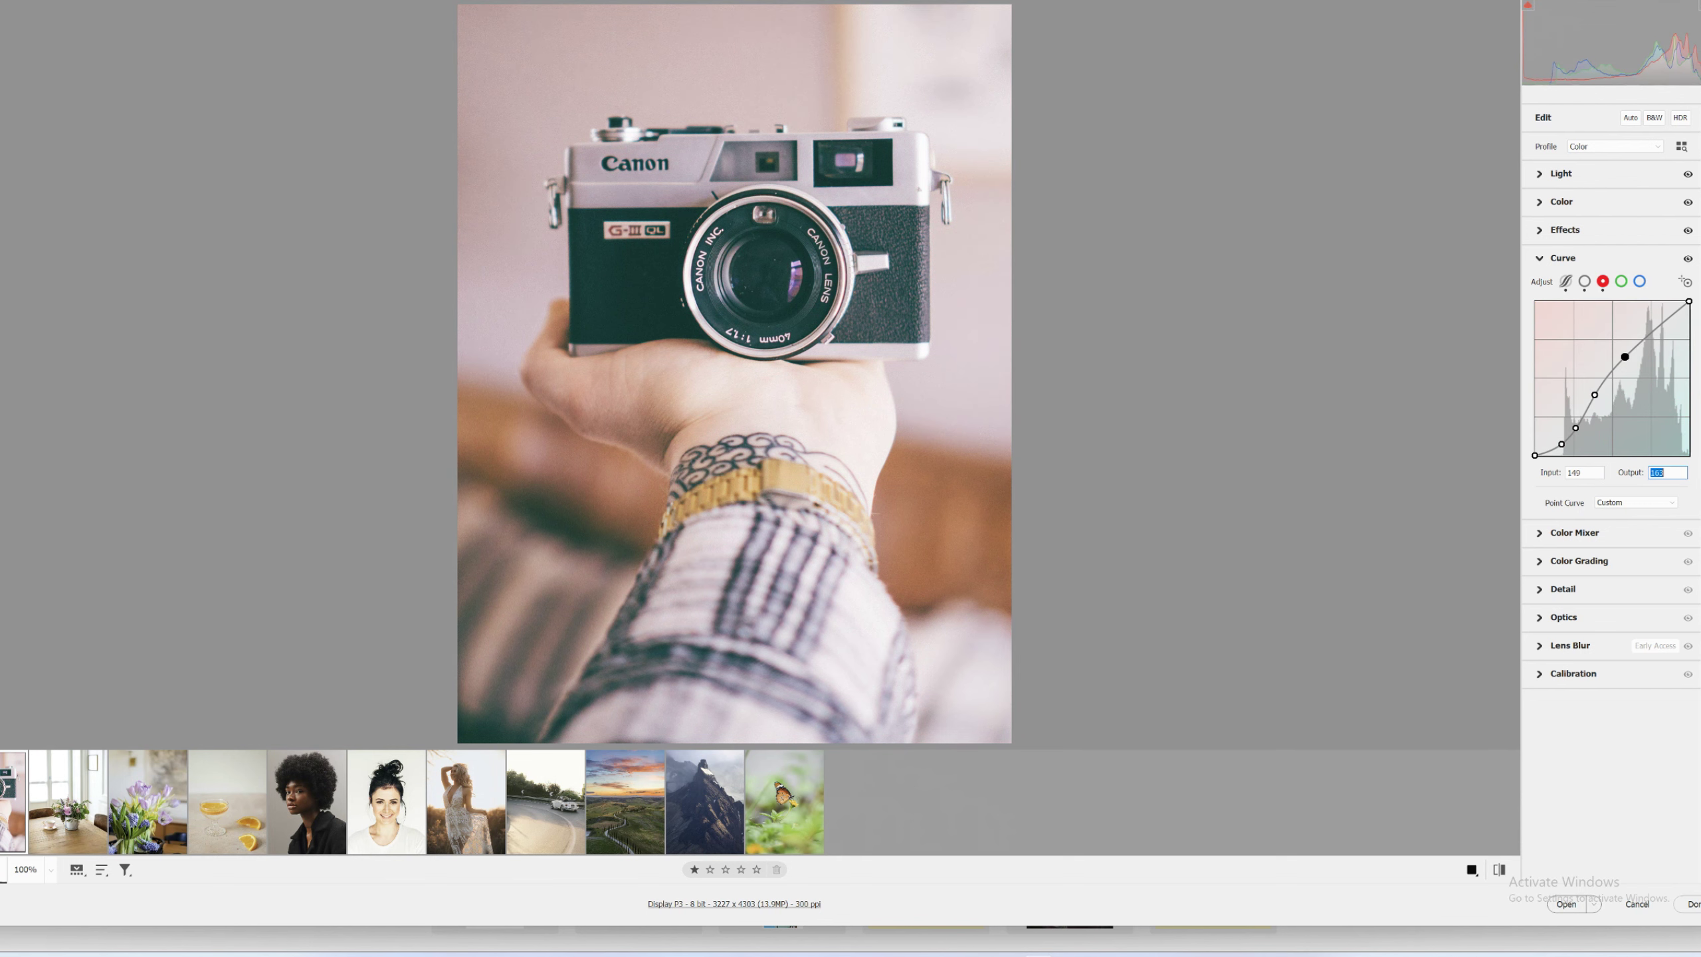
pyautogui.write('173')
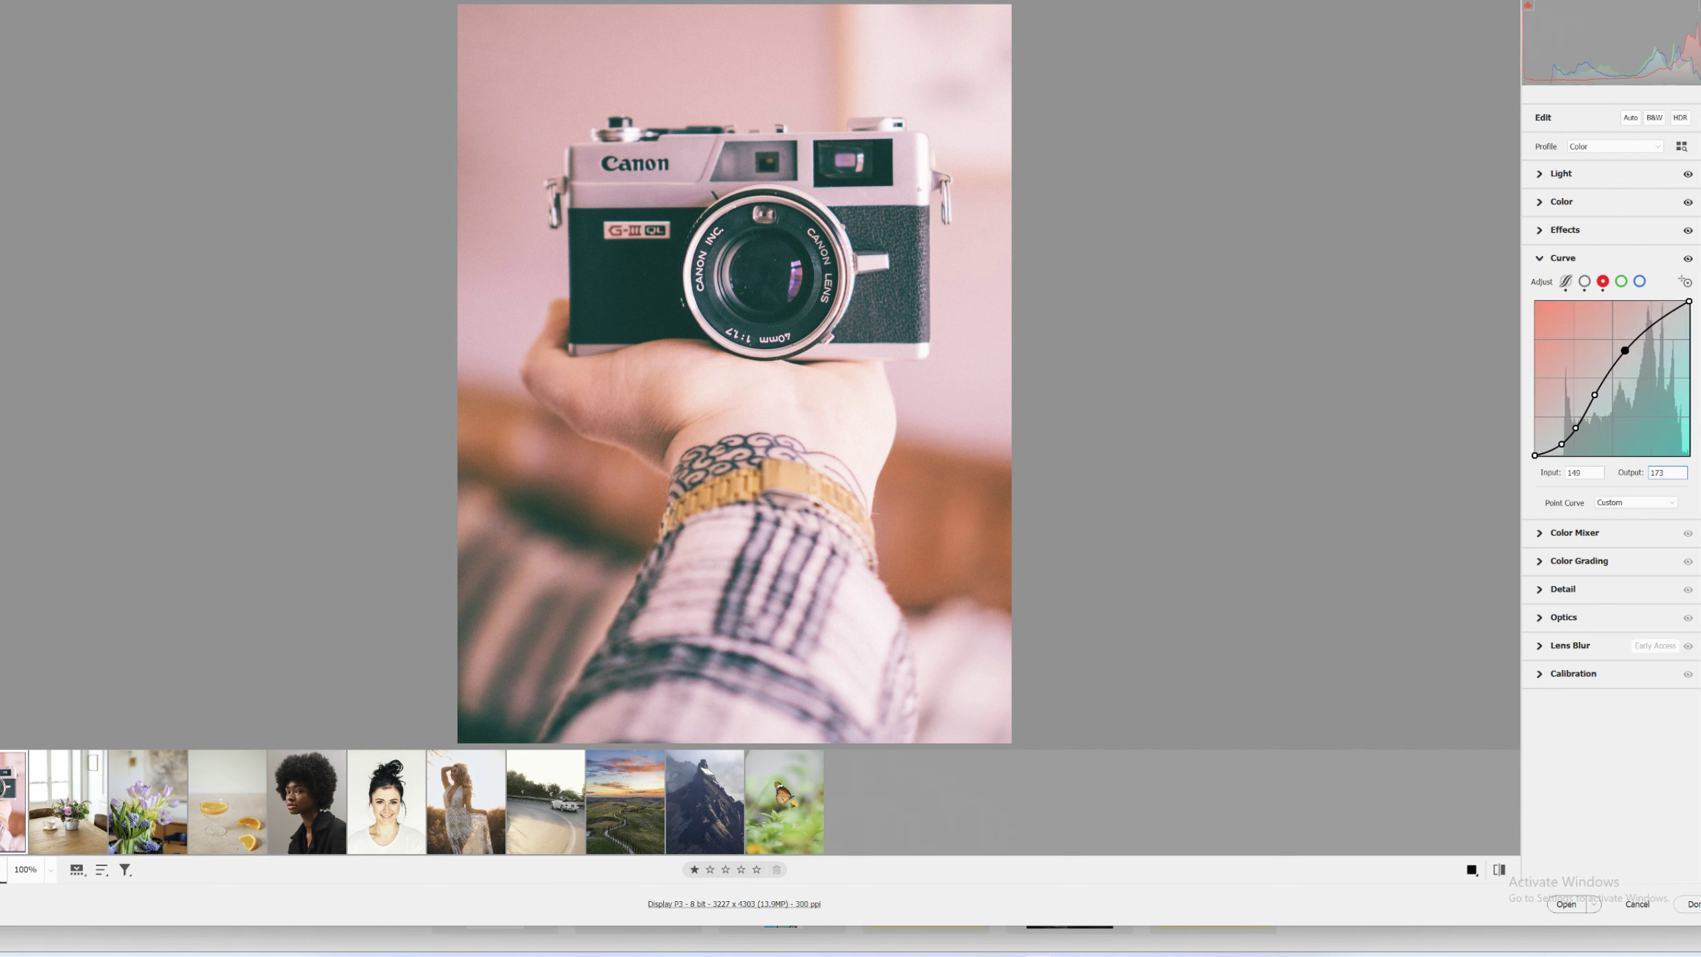
pyautogui.click(1668, 314)
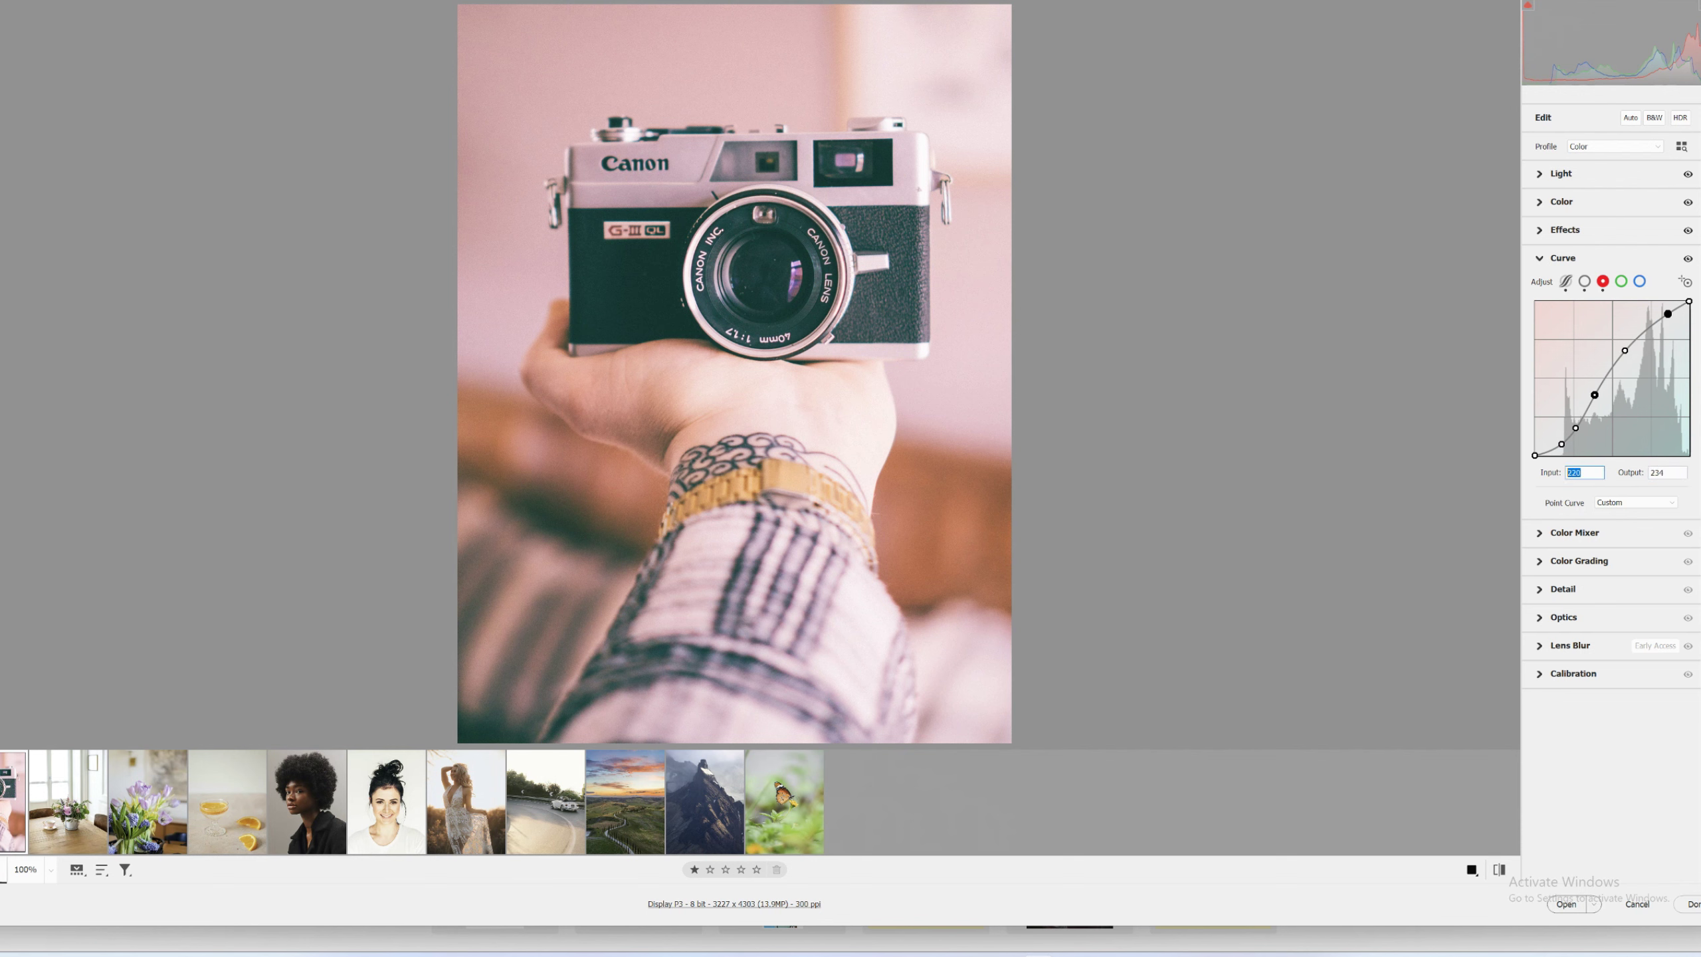
pyautogui.write('19')
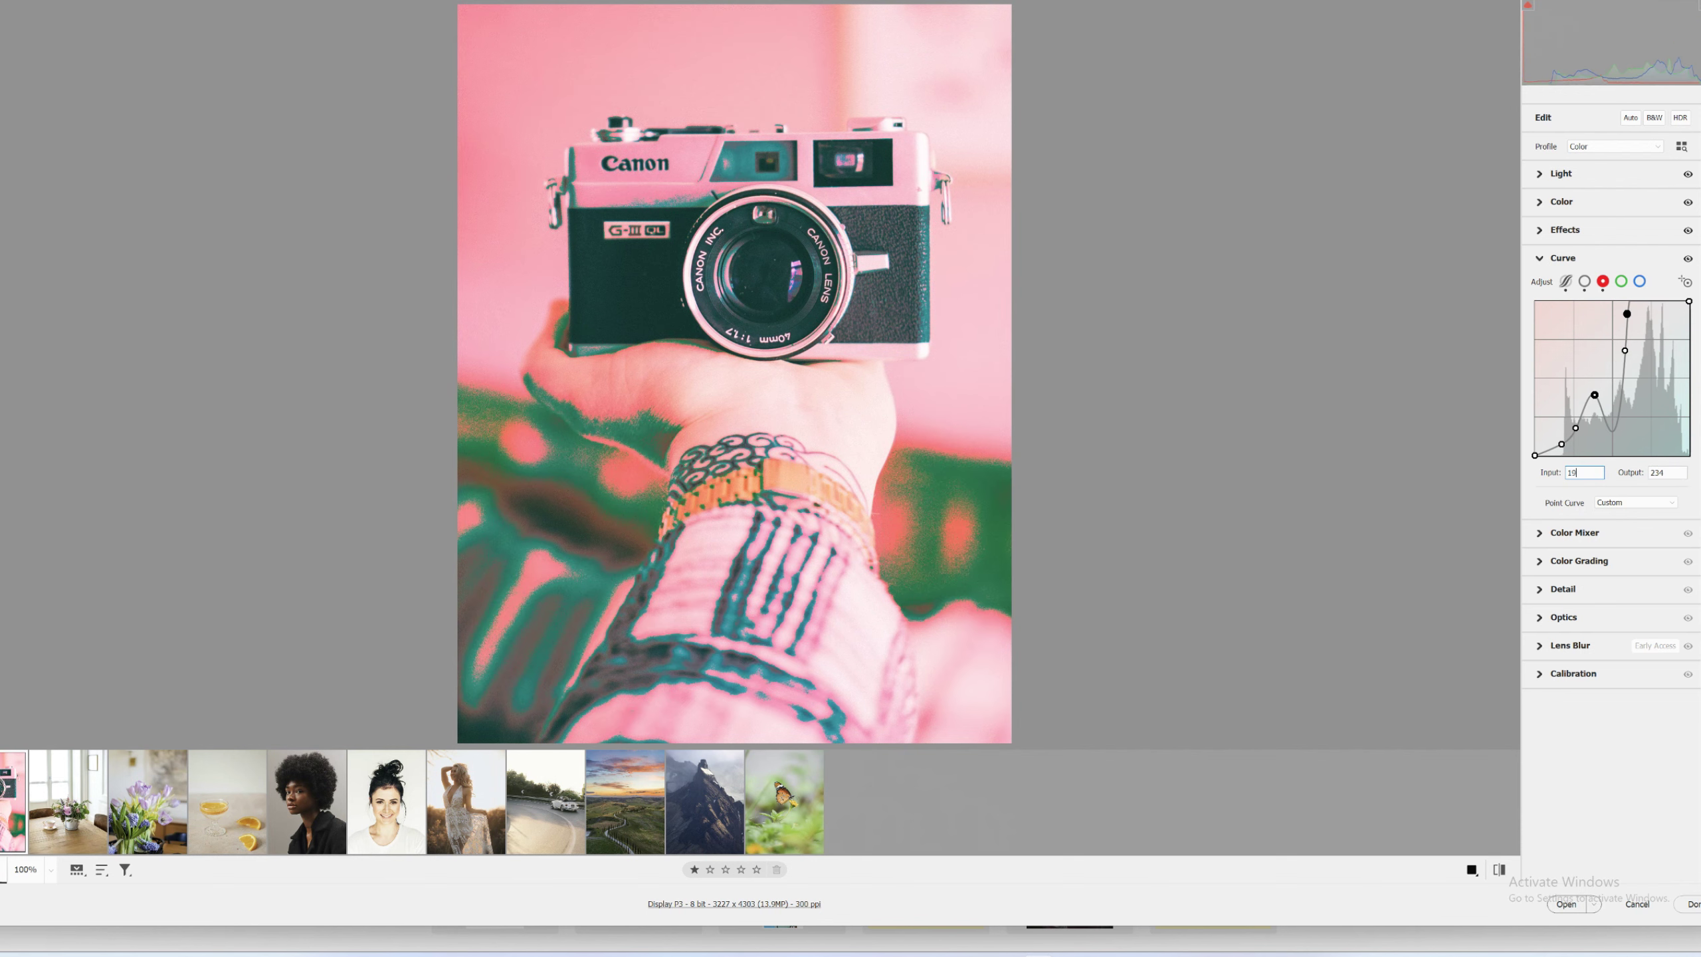
pyautogui.write('4')
pyautogui.press('Tab')
pyautogui.write('220')
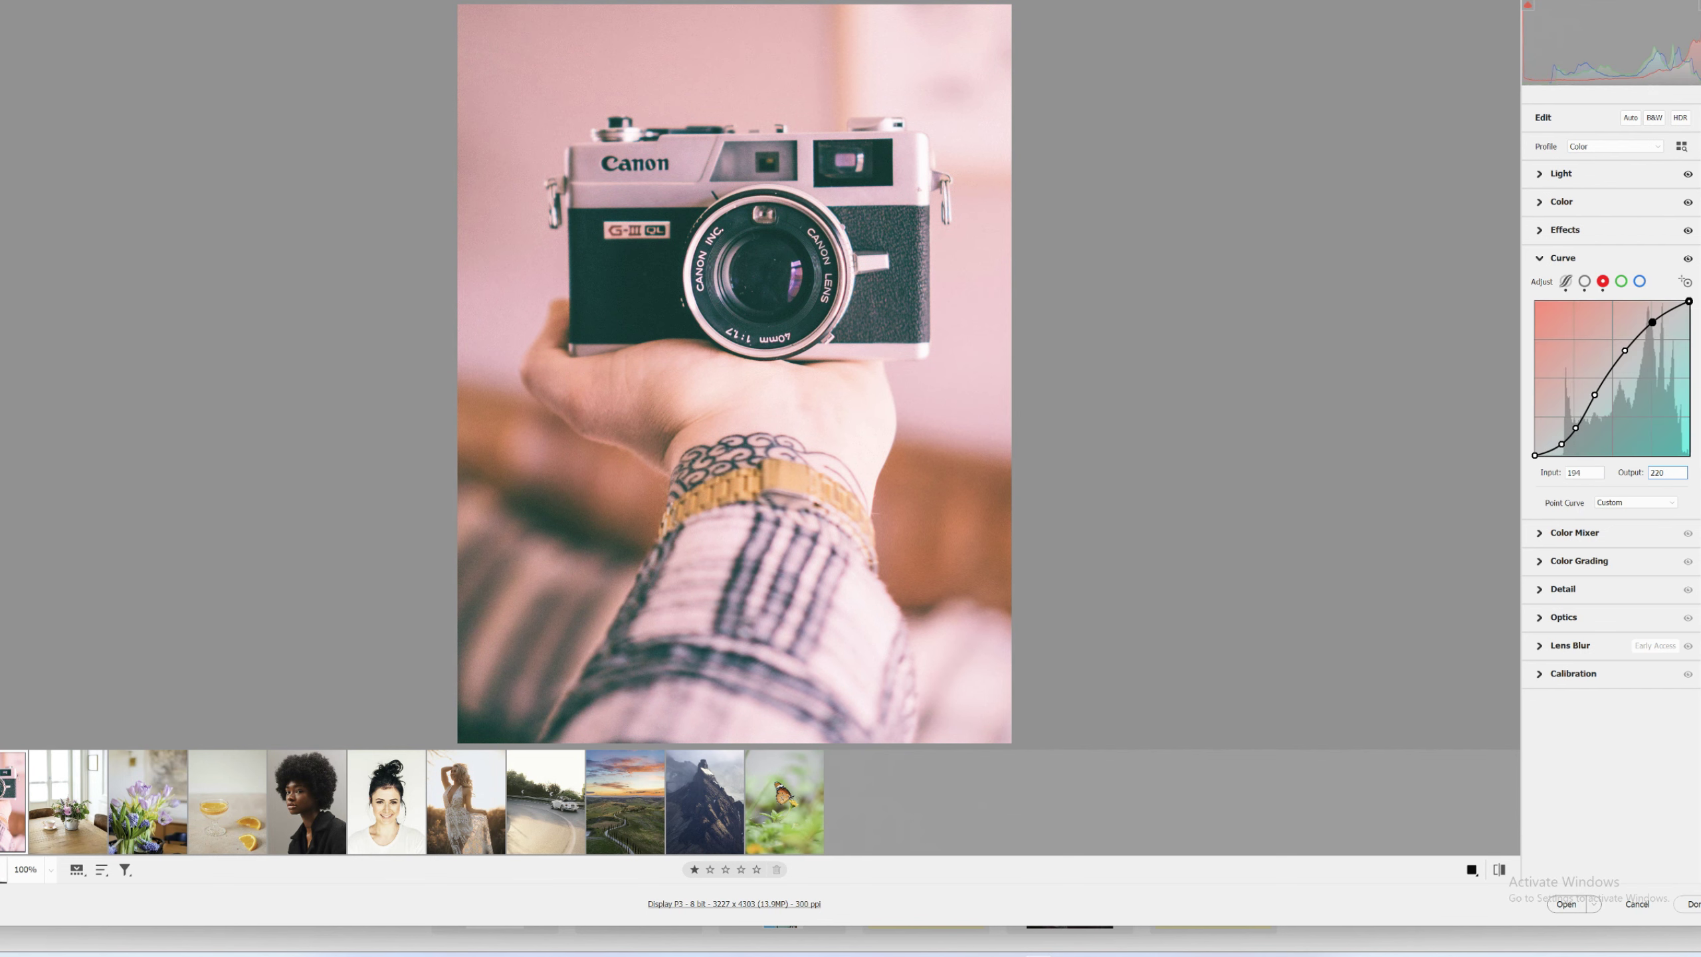
pyautogui.click(1620, 281)
# Add green curve points at 29/12 and 63/42
pyautogui.press('Tab')
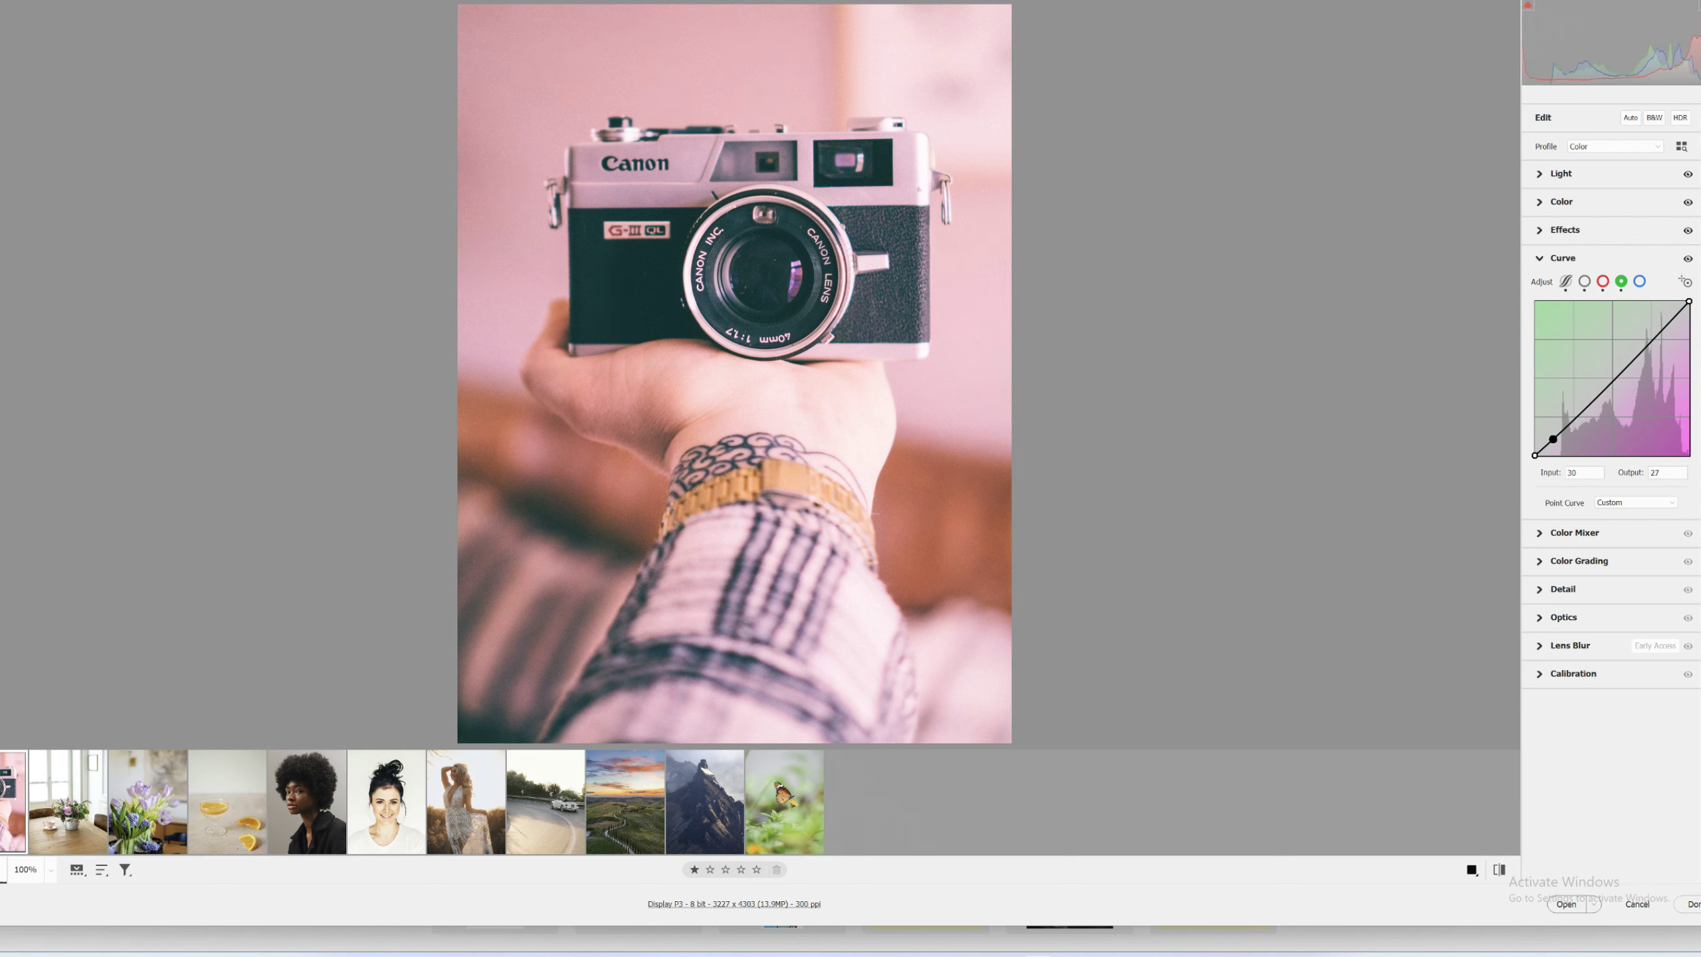
pyautogui.write('29')
pyautogui.press('Tab')
pyautogui.write('12')
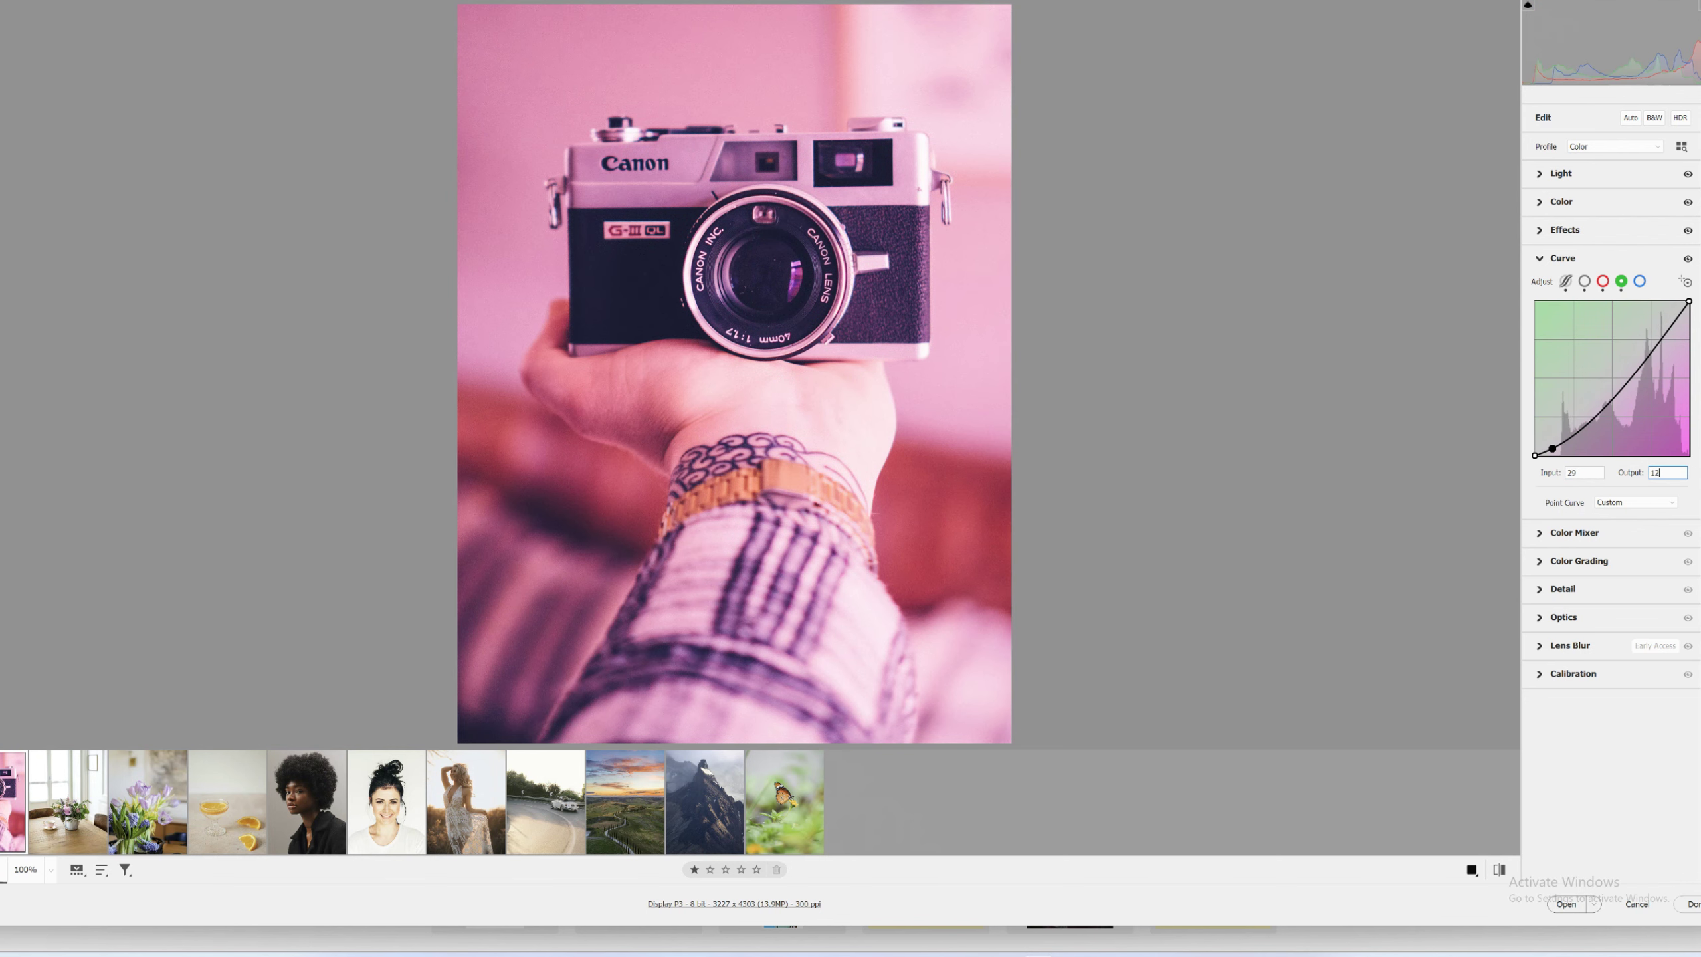
pyautogui.write('53')
pyautogui.press('Tab')
pyautogui.write('6')
pyautogui.write('3')
pyautogui.press('Tab')
pyautogui.write('42')
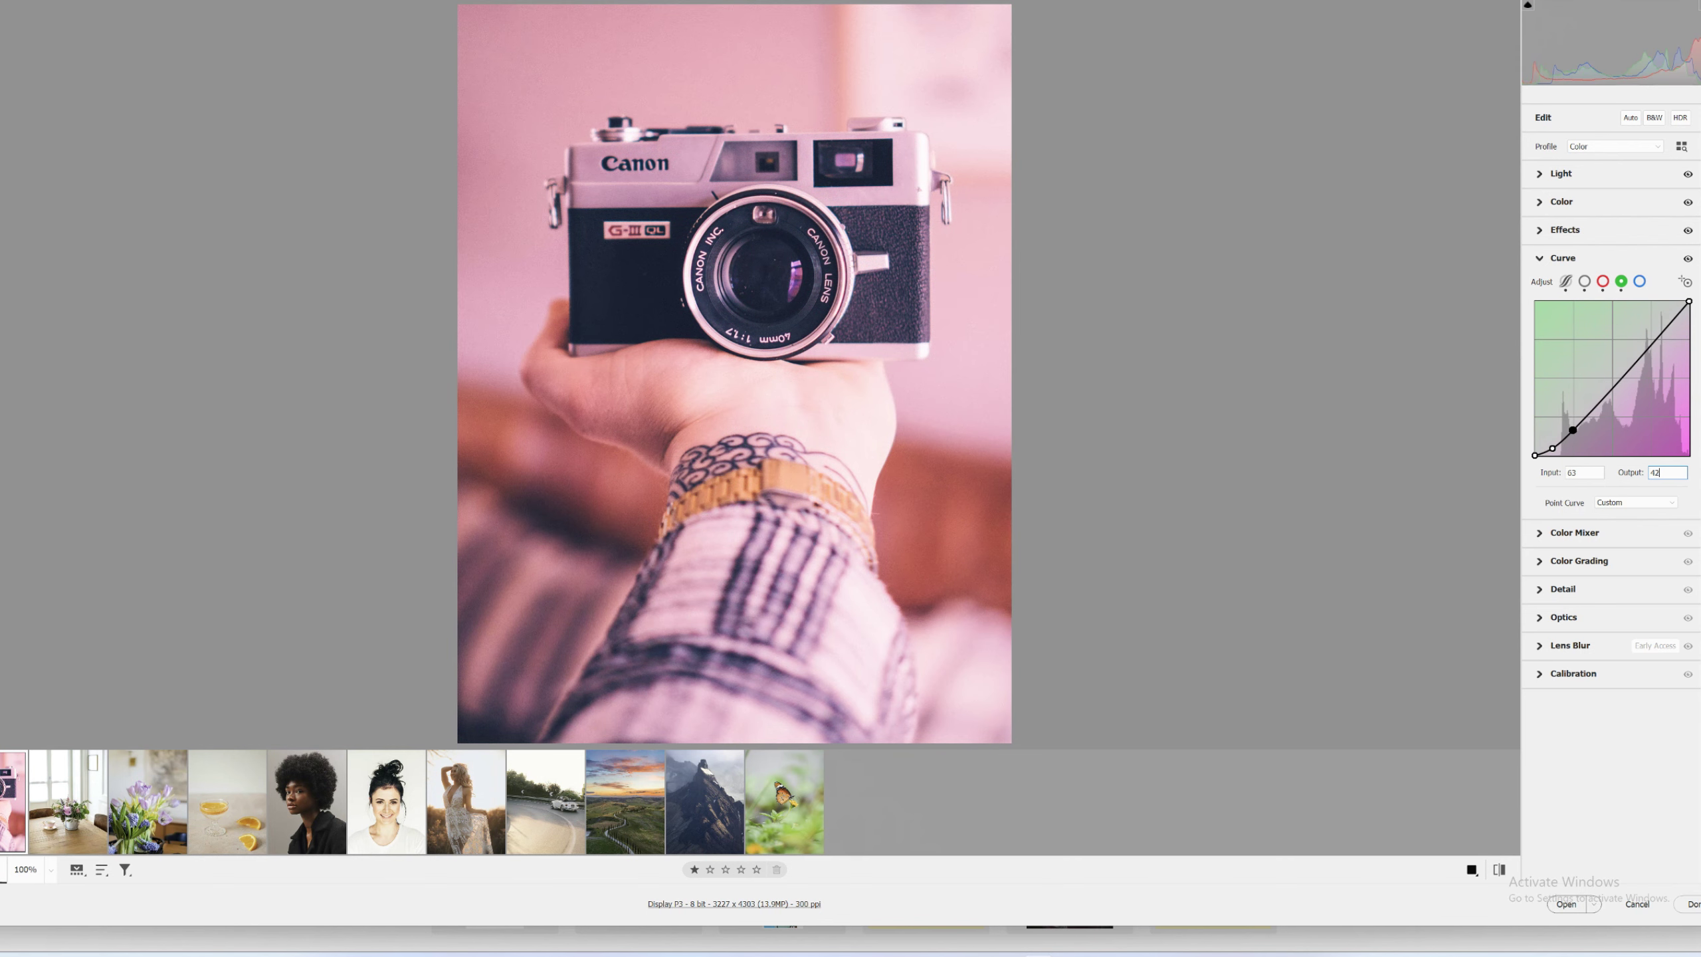
# Add green curve points at 92/84 and 120/132
pyautogui.click(1605, 399)
pyautogui.press('Tab')
pyautogui.write('9')
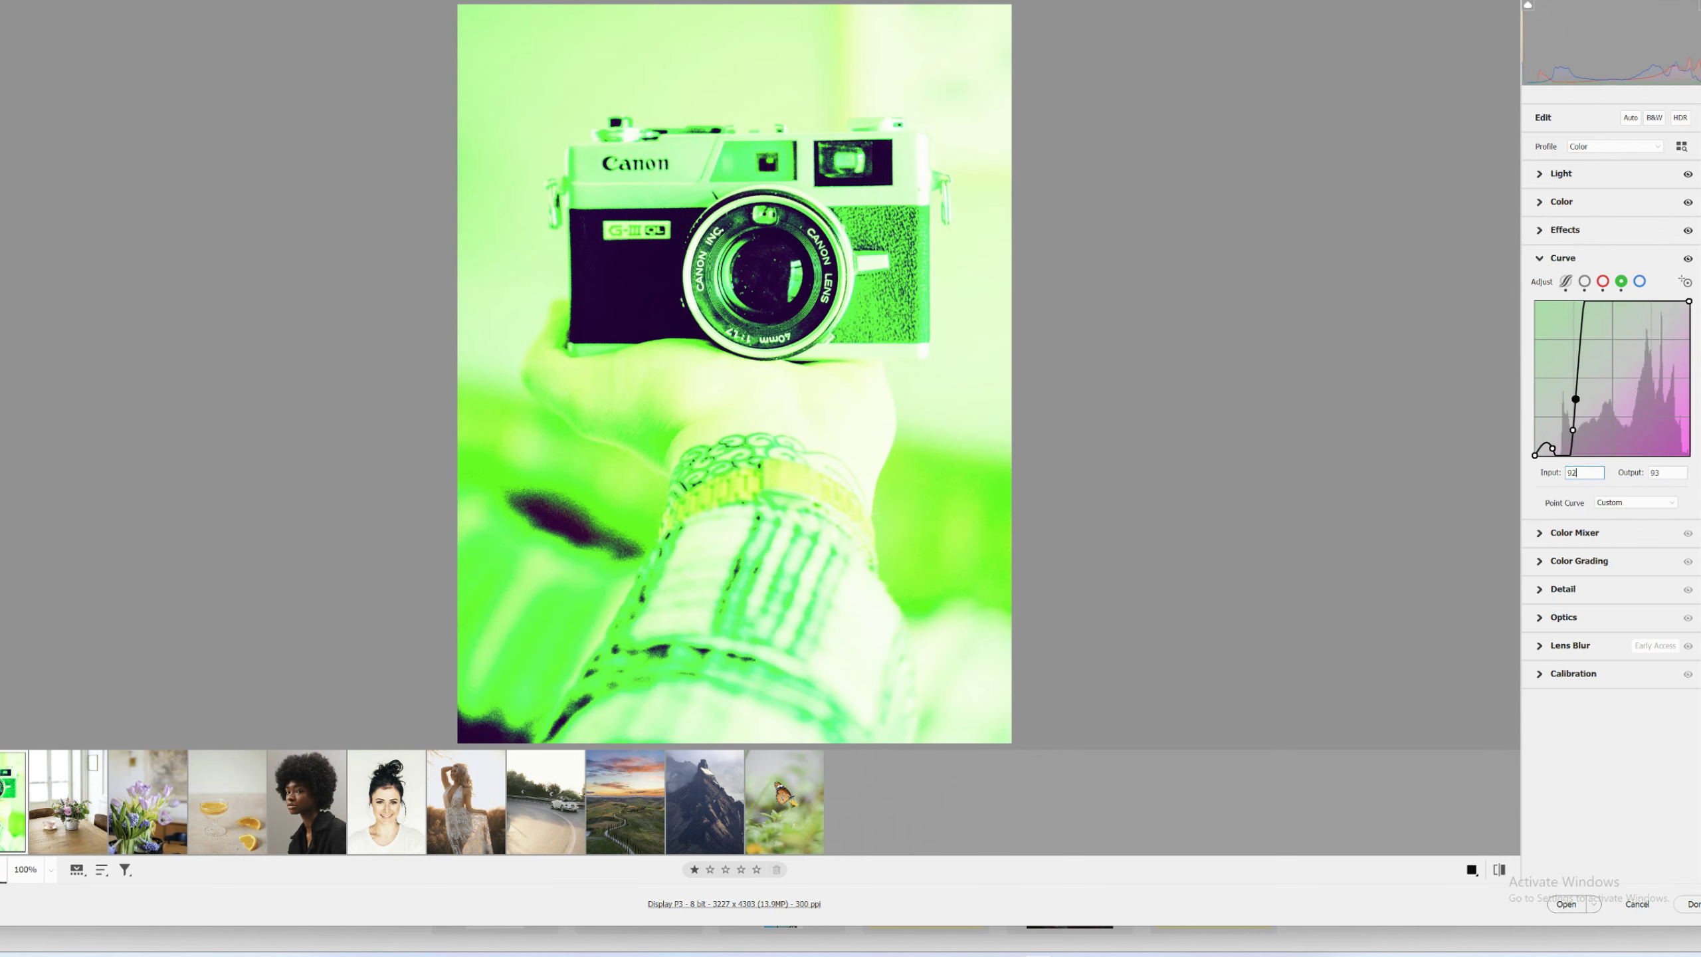
pyautogui.write('2')
pyautogui.press('Tab')
pyautogui.write('84')
pyautogui.click(1616, 369)
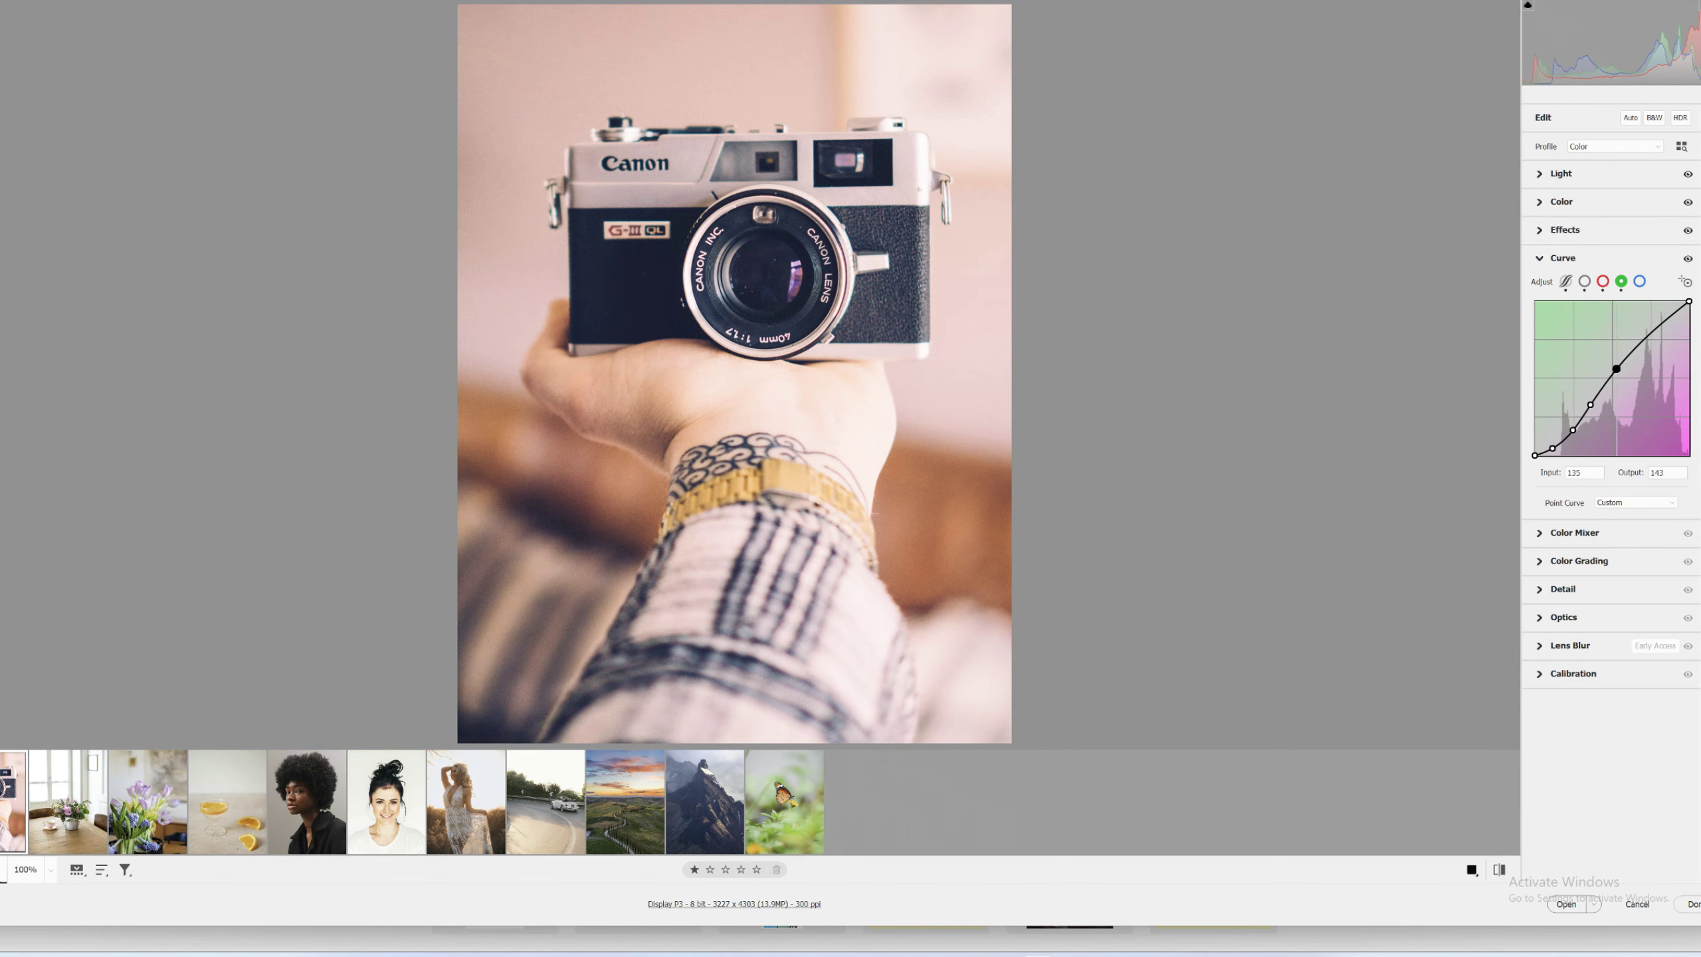
pyautogui.press('Tab')
pyautogui.write('120')
pyautogui.press('Tab')
pyautogui.write('132')
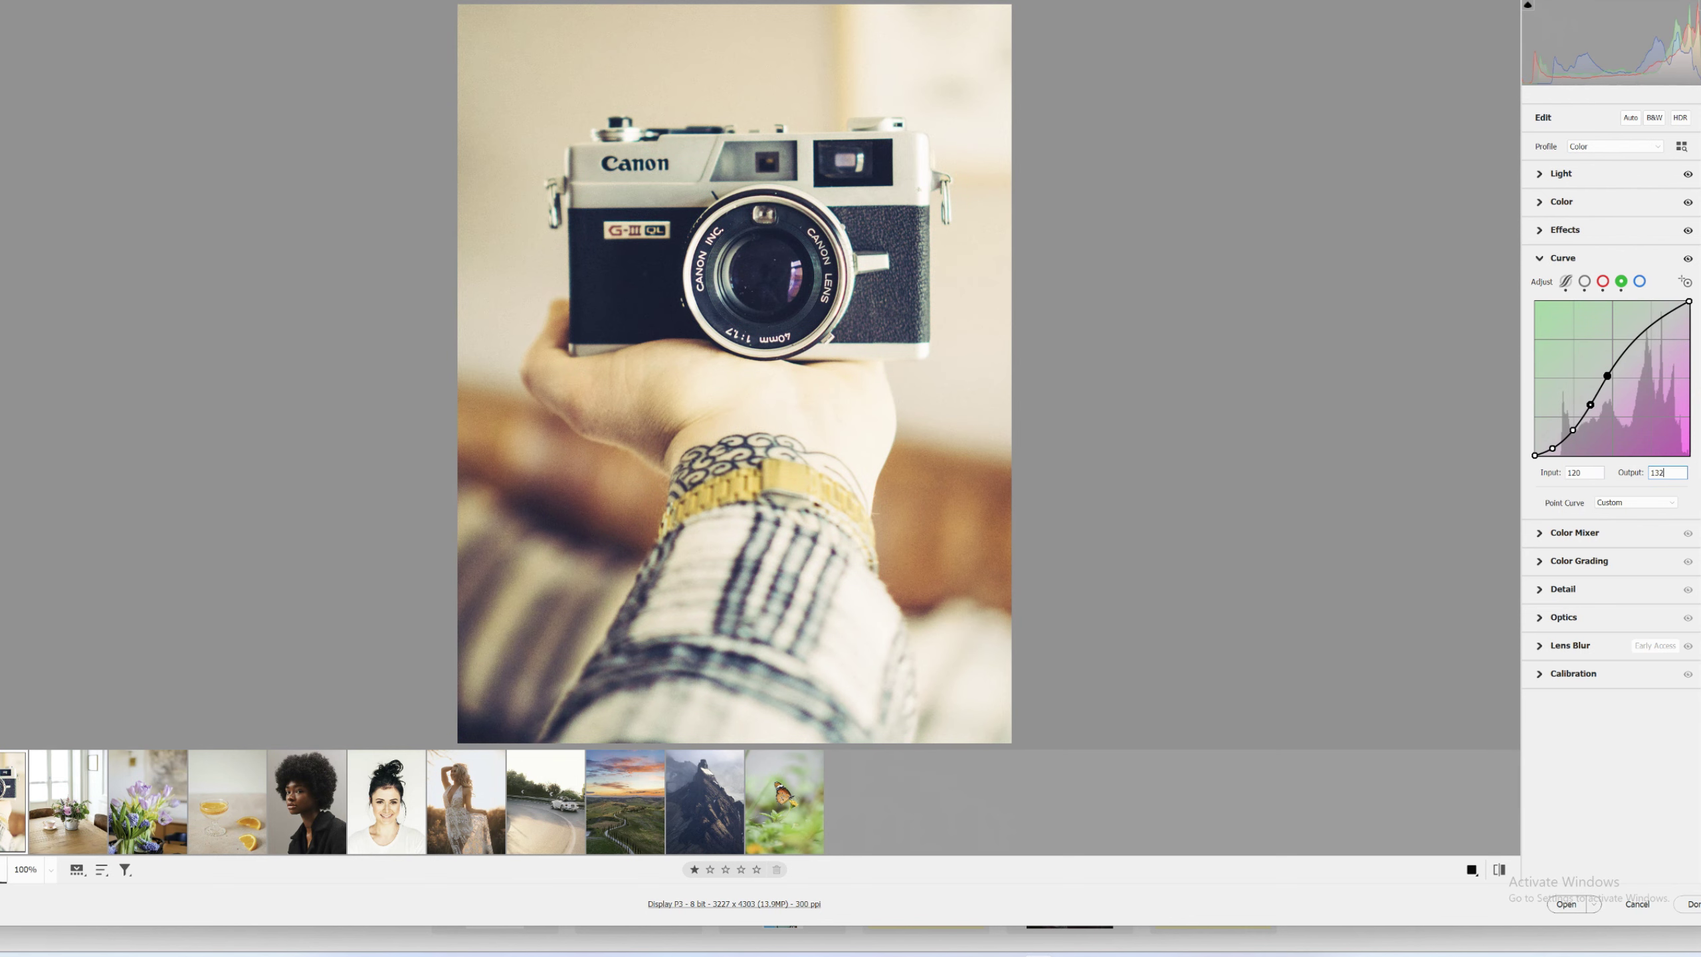
# Add green curve points at 149/170, 175/204 and 198/224
pyautogui.click(1630, 346)
pyautogui.press('Tab')
pyautogui.write('1')
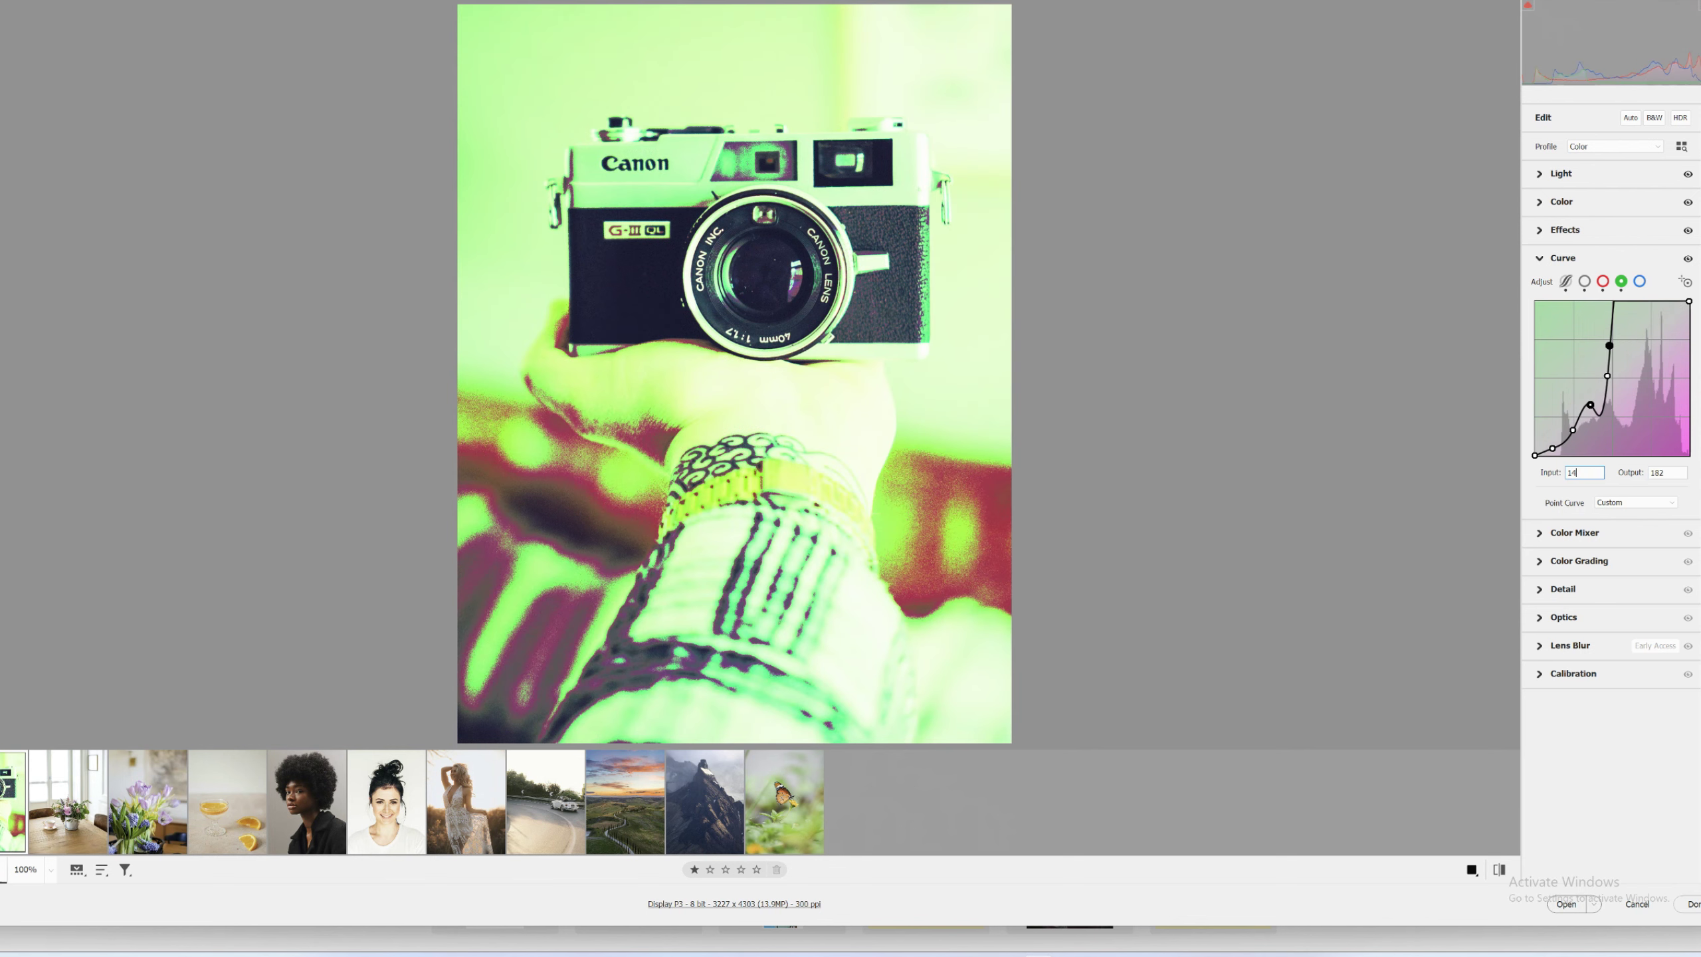
pyautogui.write('49')
pyautogui.press('Tab')
pyautogui.write('1')
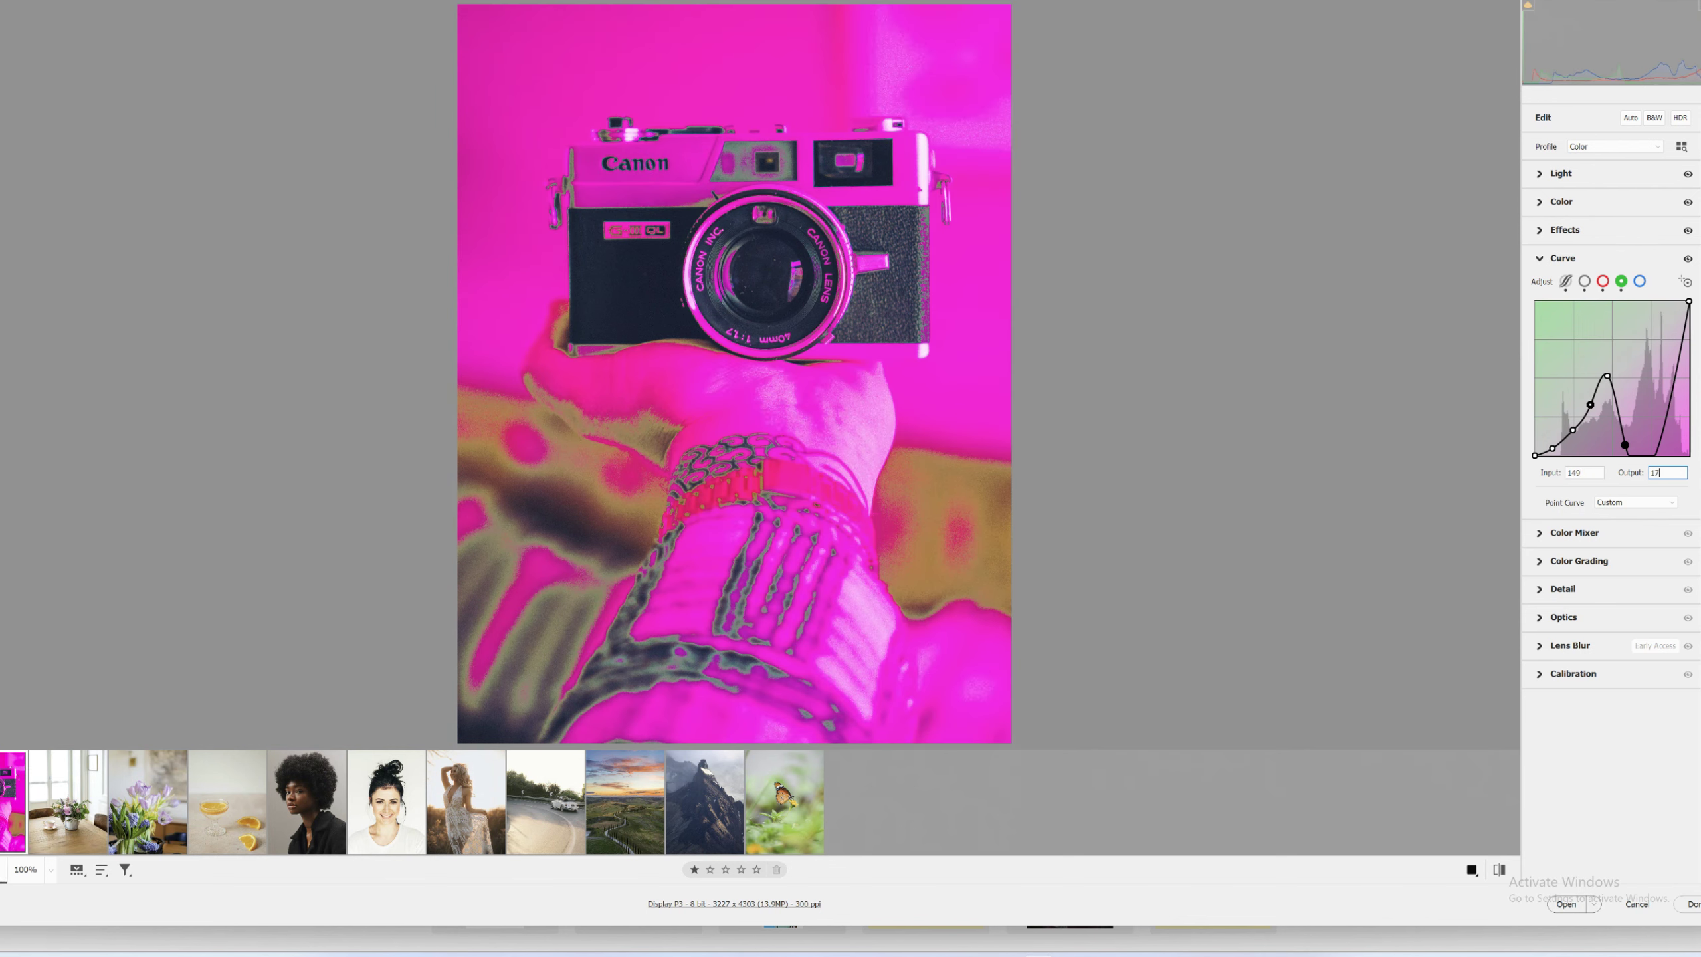
pyautogui.write('70')
pyautogui.click(1649, 325)
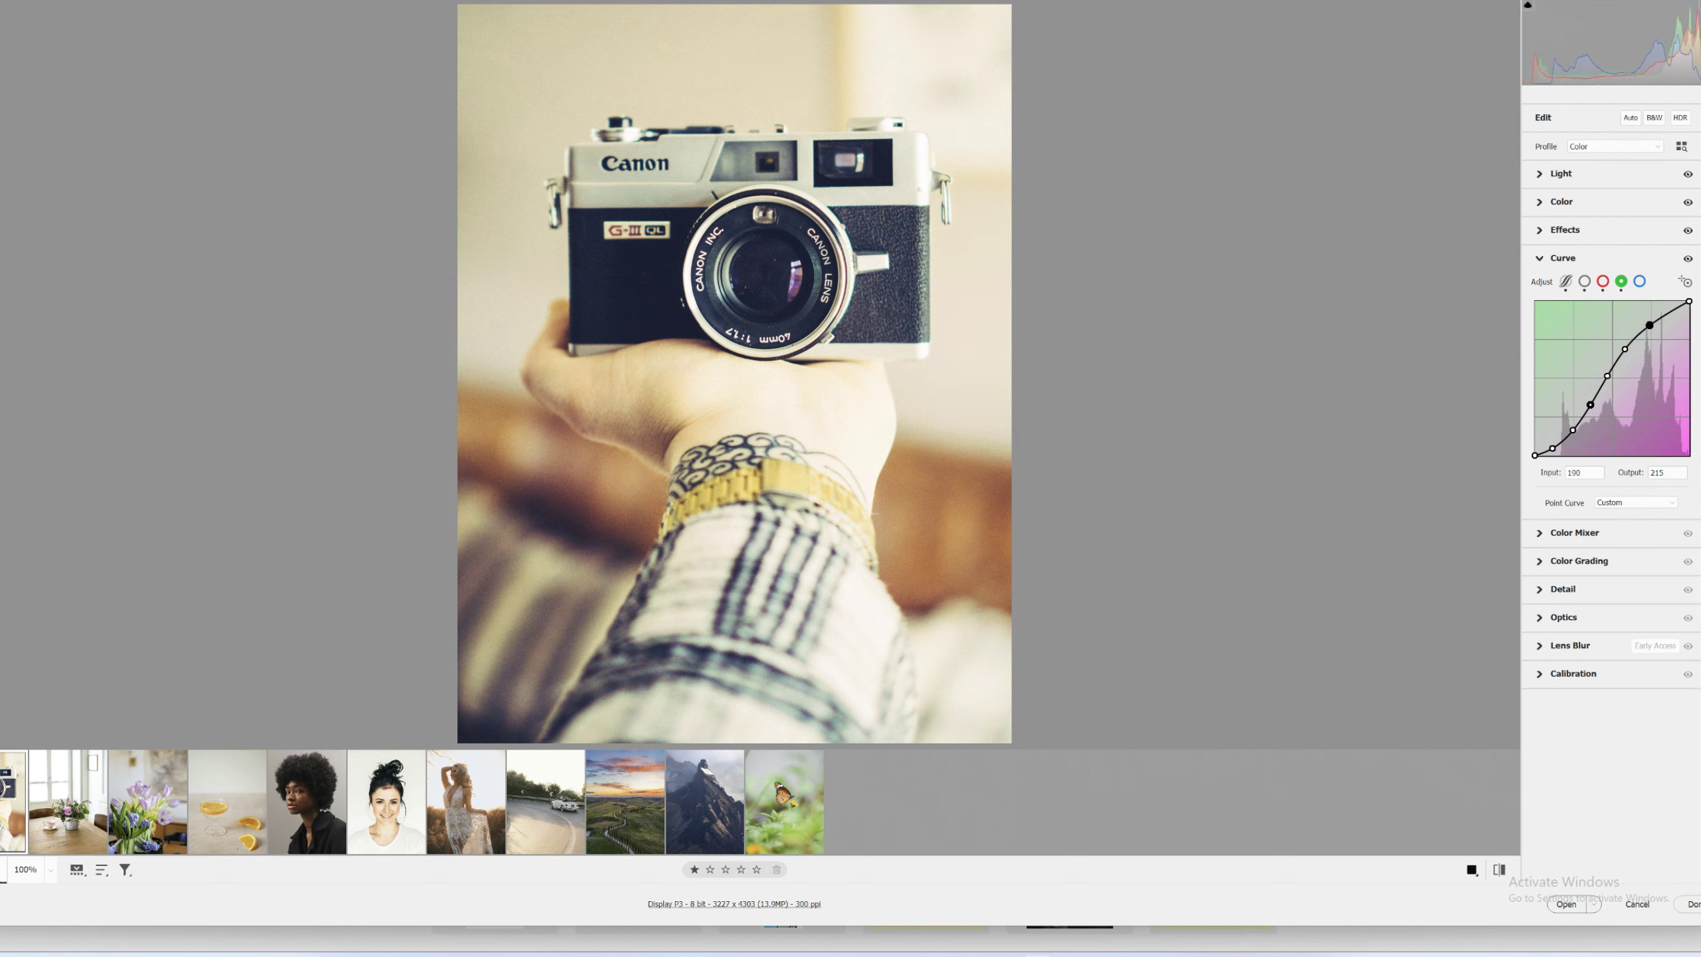
pyautogui.press('Tab')
pyautogui.write('175')
pyautogui.press('Tab')
pyautogui.write('20')
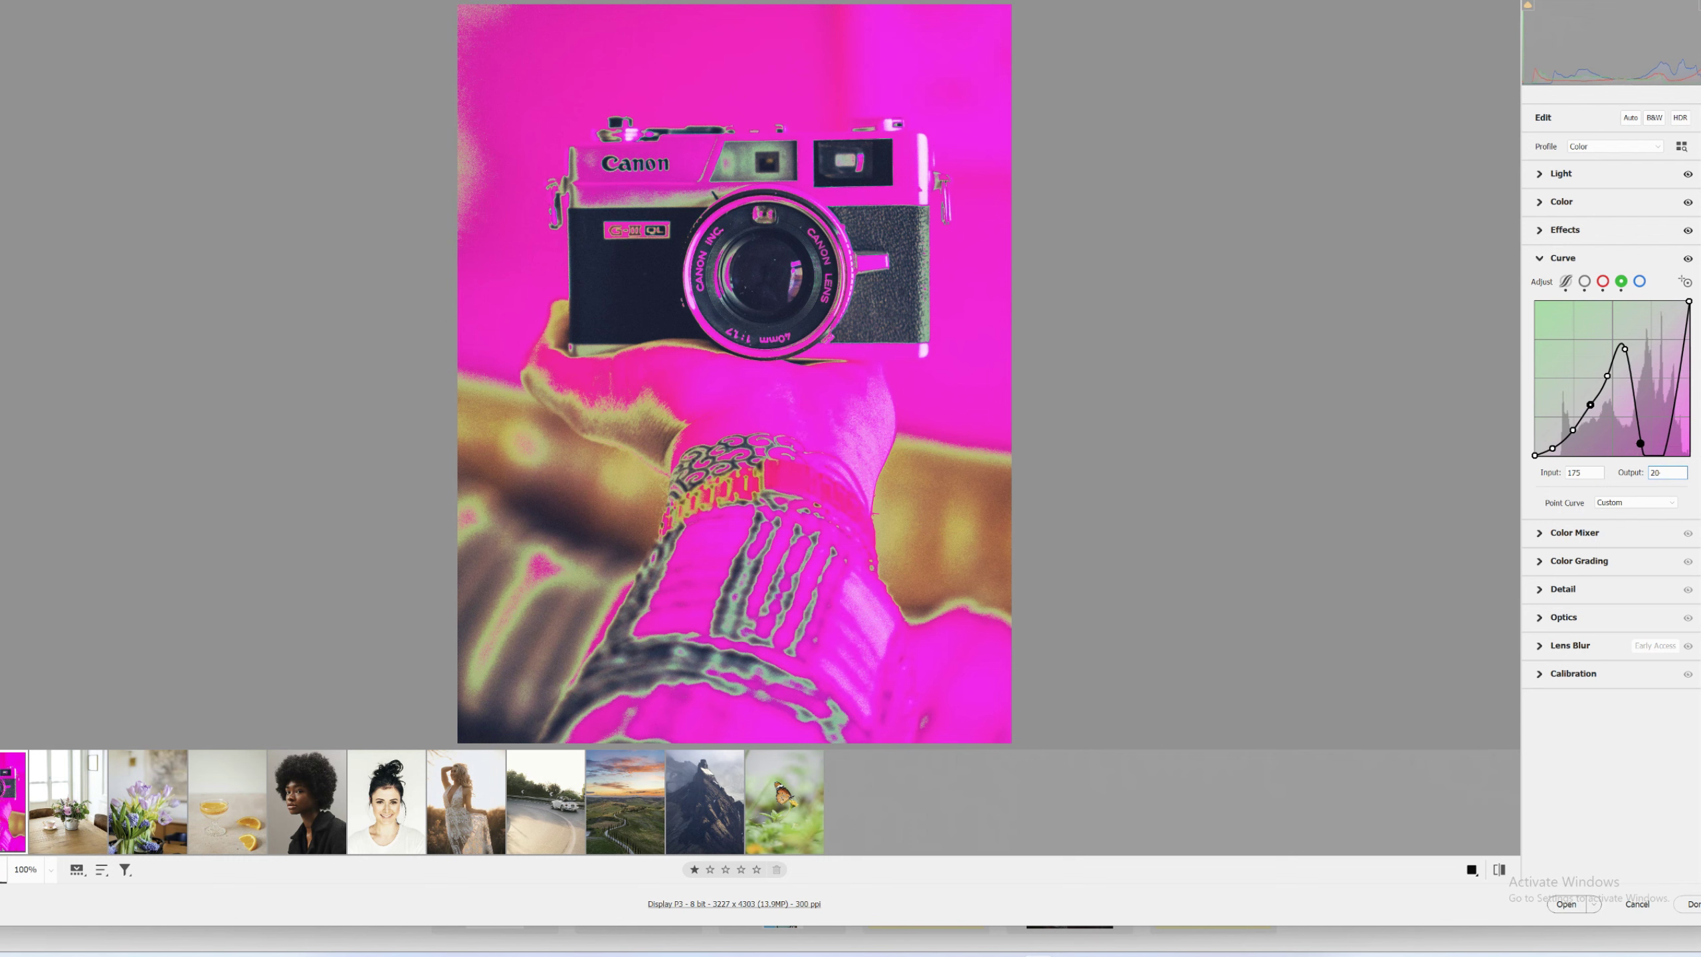
pyautogui.write('4')
pyautogui.click(1668, 311)
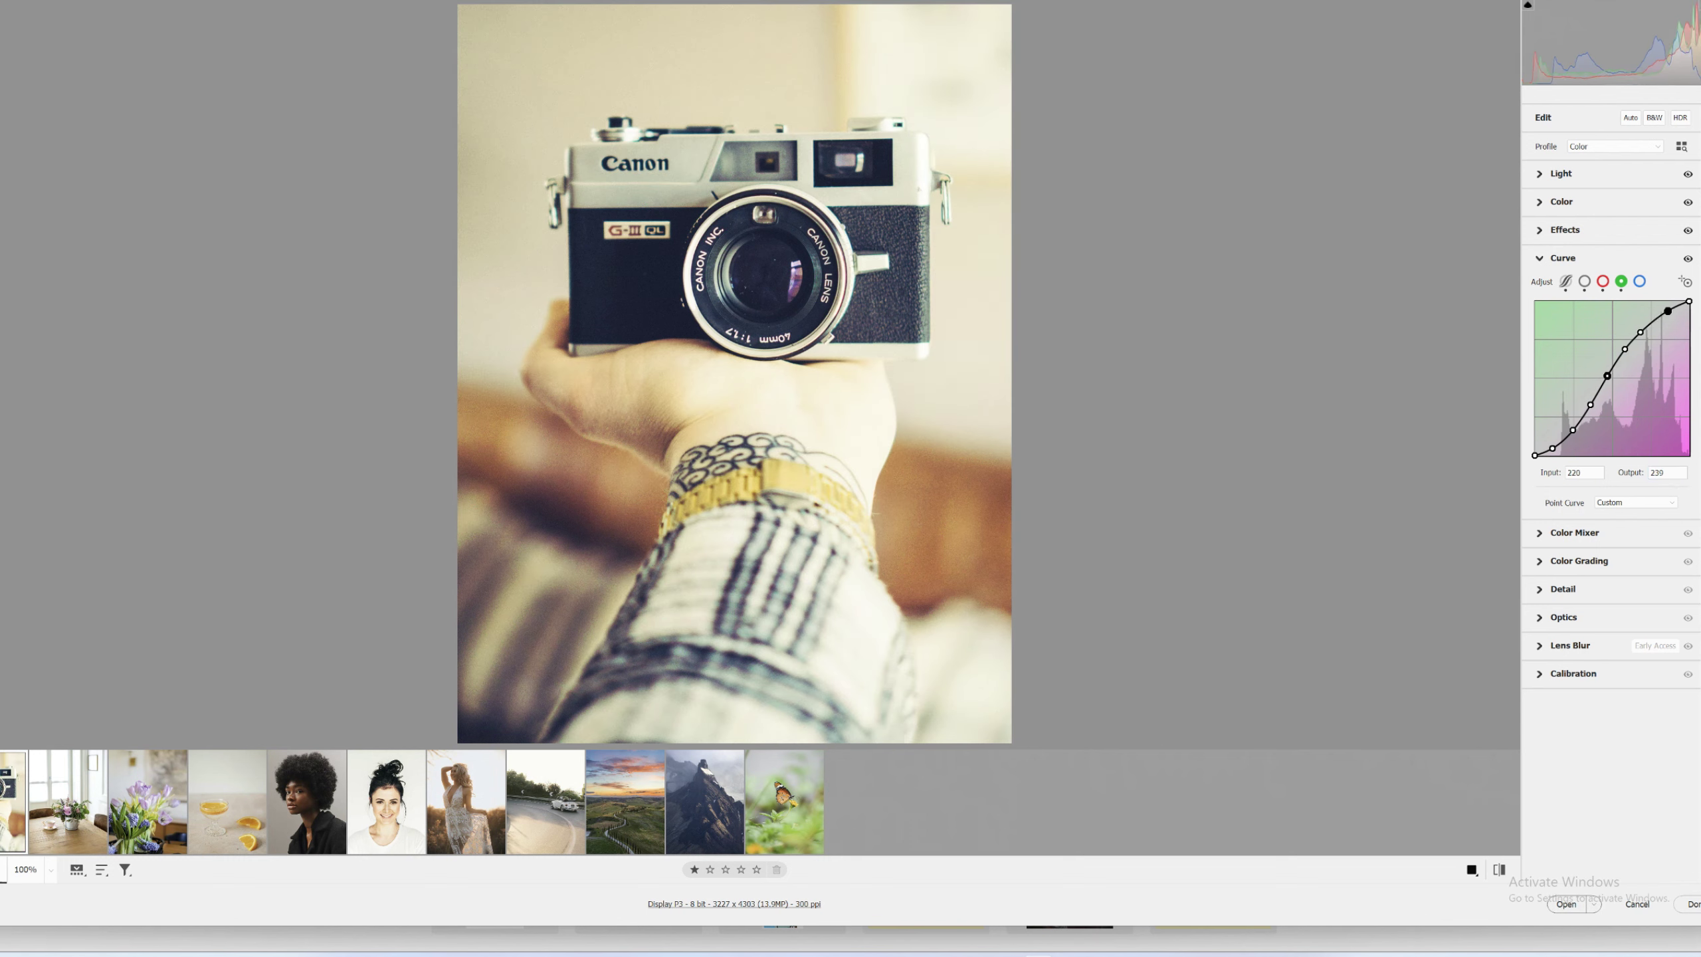
pyautogui.press('Tab')
pyautogui.write('1')
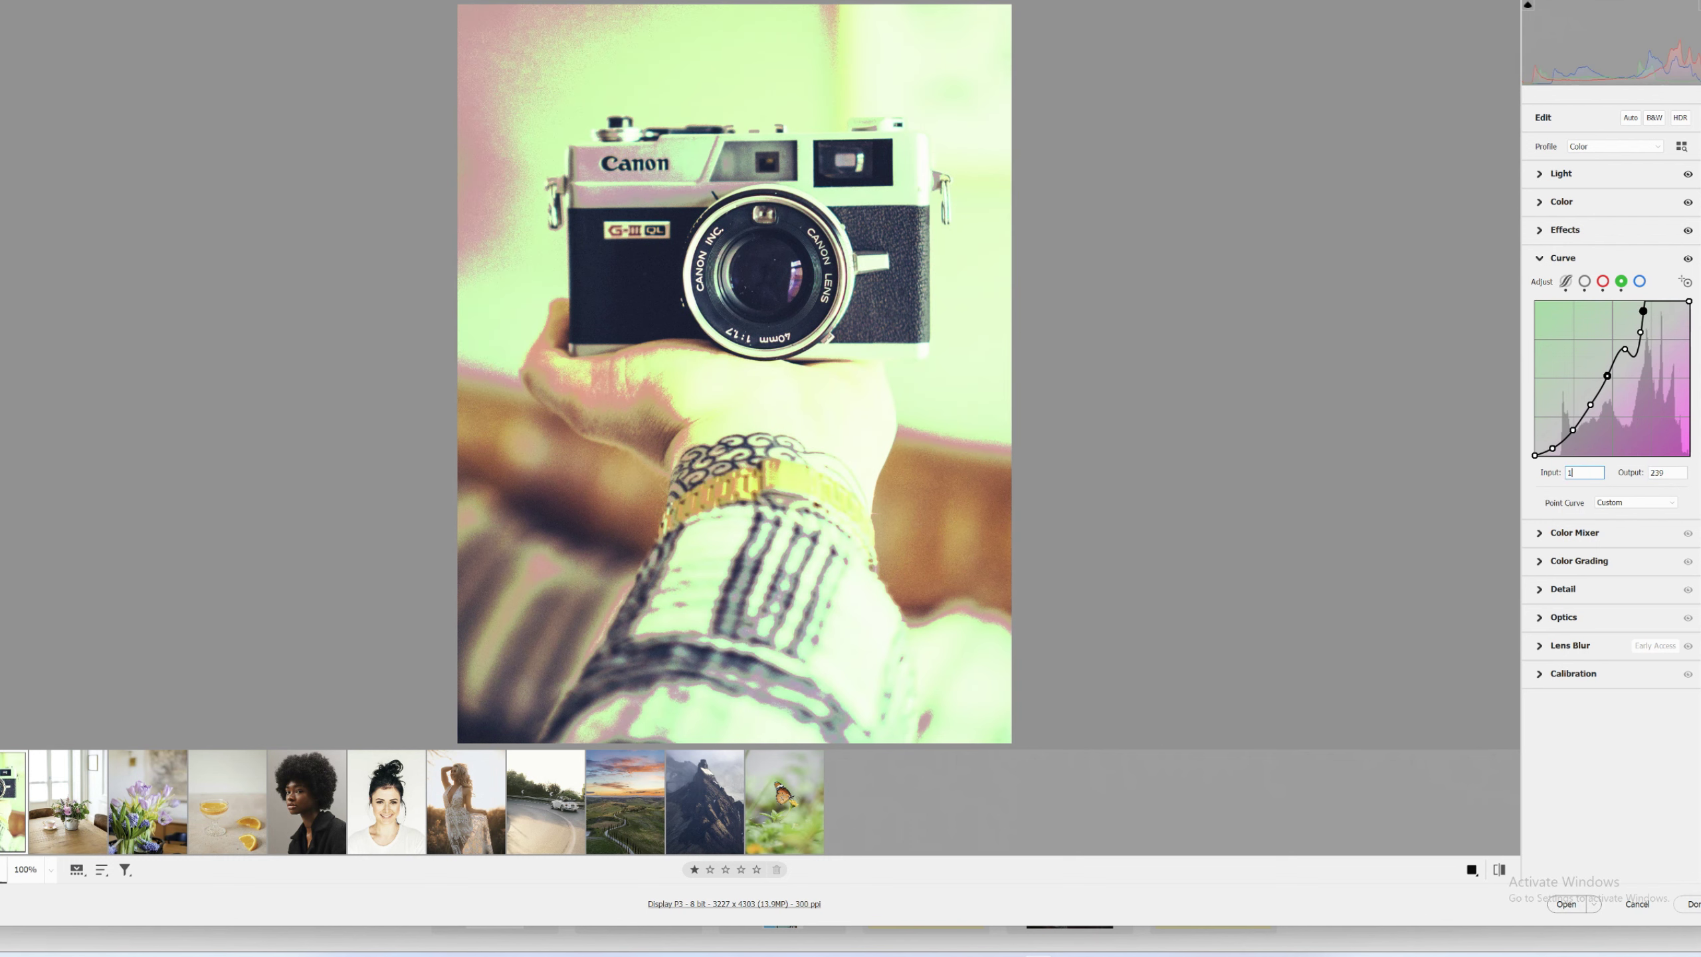
pyautogui.write('98')
pyautogui.press('Tab')
pyautogui.write('224')
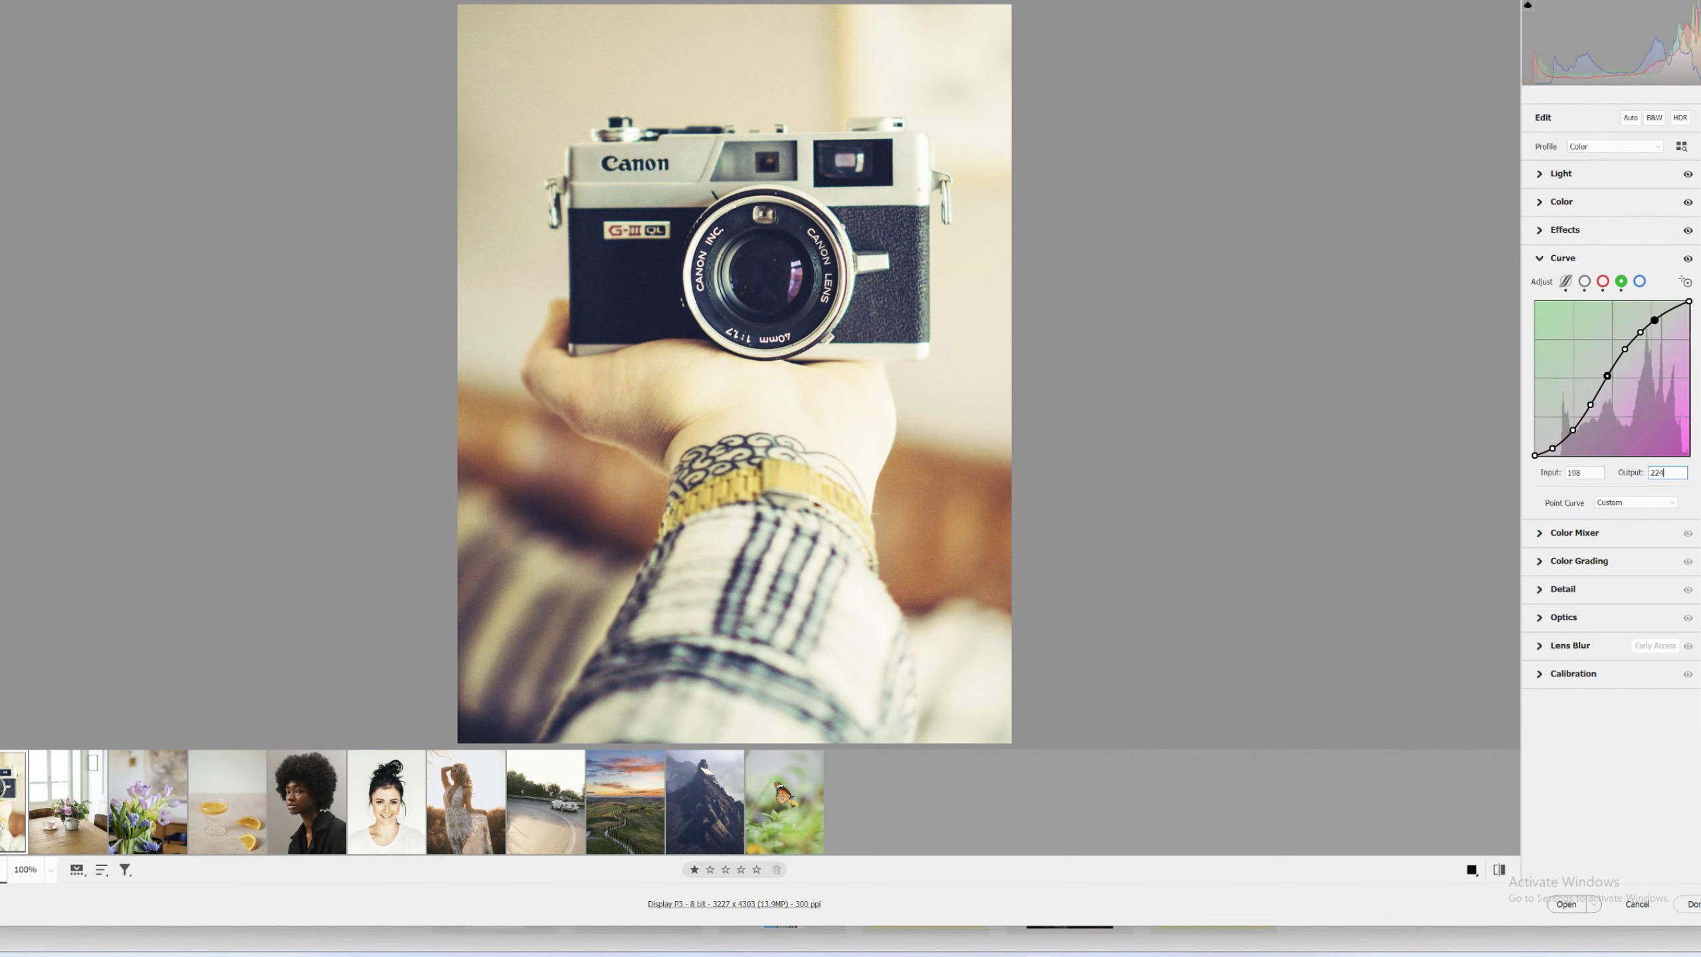
# On the blue channel curve, add points at 30/14 and 95/83
pyautogui.click(1639, 281)
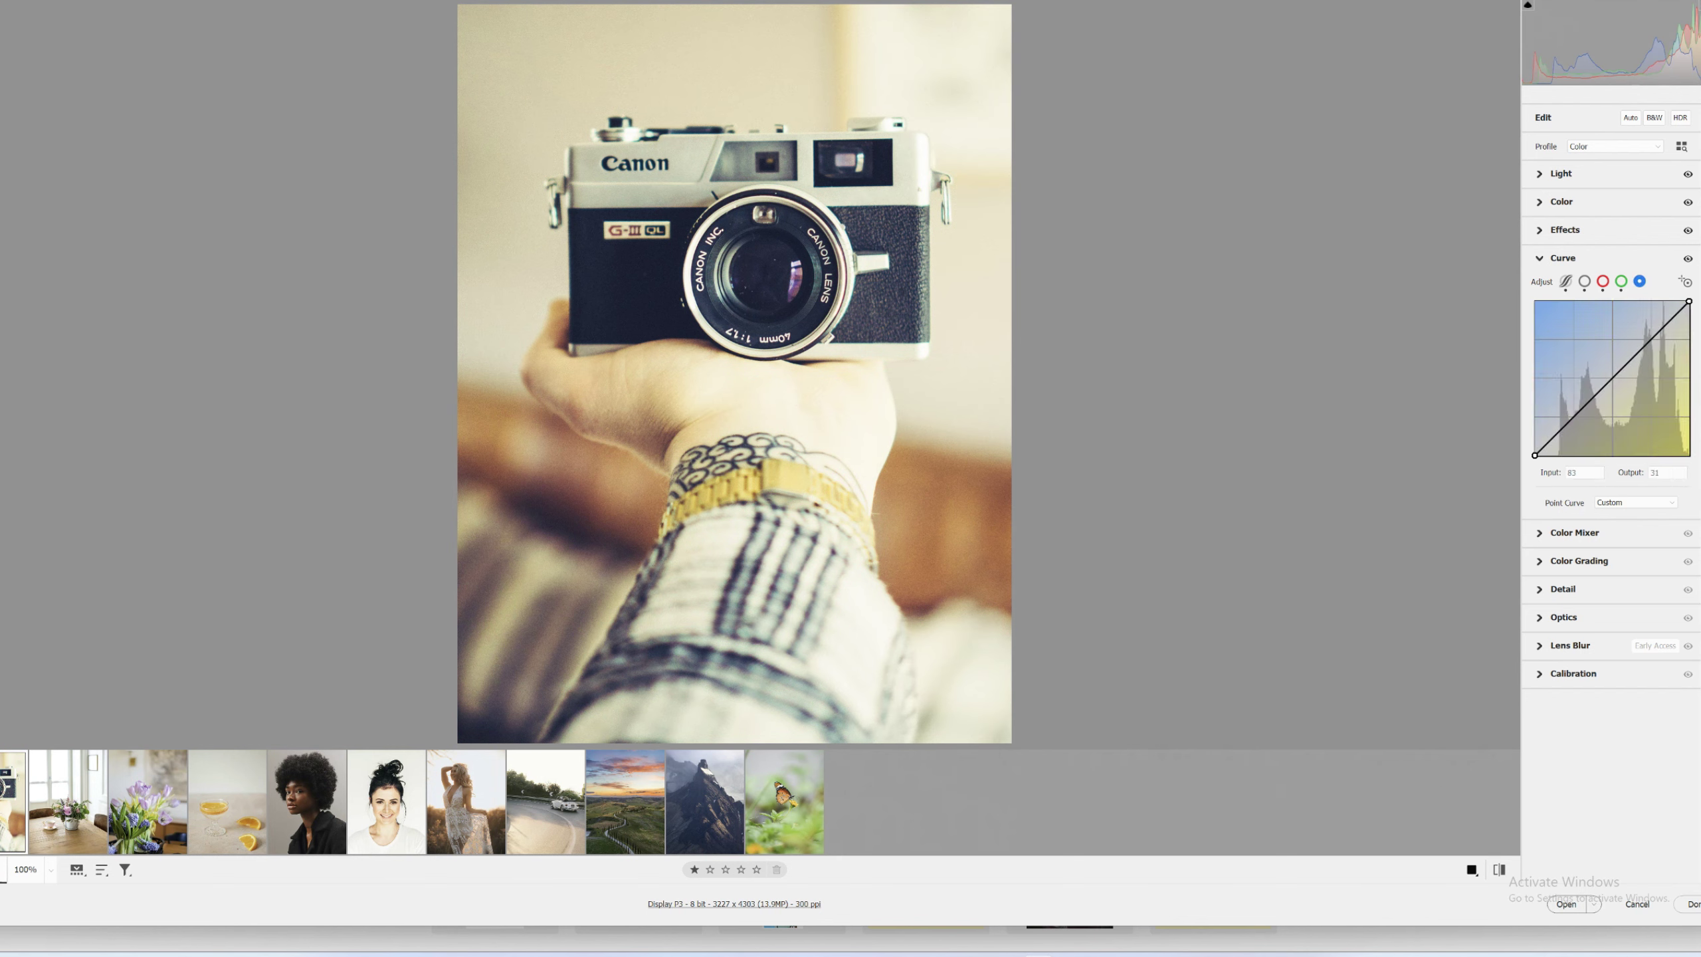
pyautogui.click(1559, 436)
pyautogui.write('30')
pyautogui.press('Tab')
pyautogui.write('14')
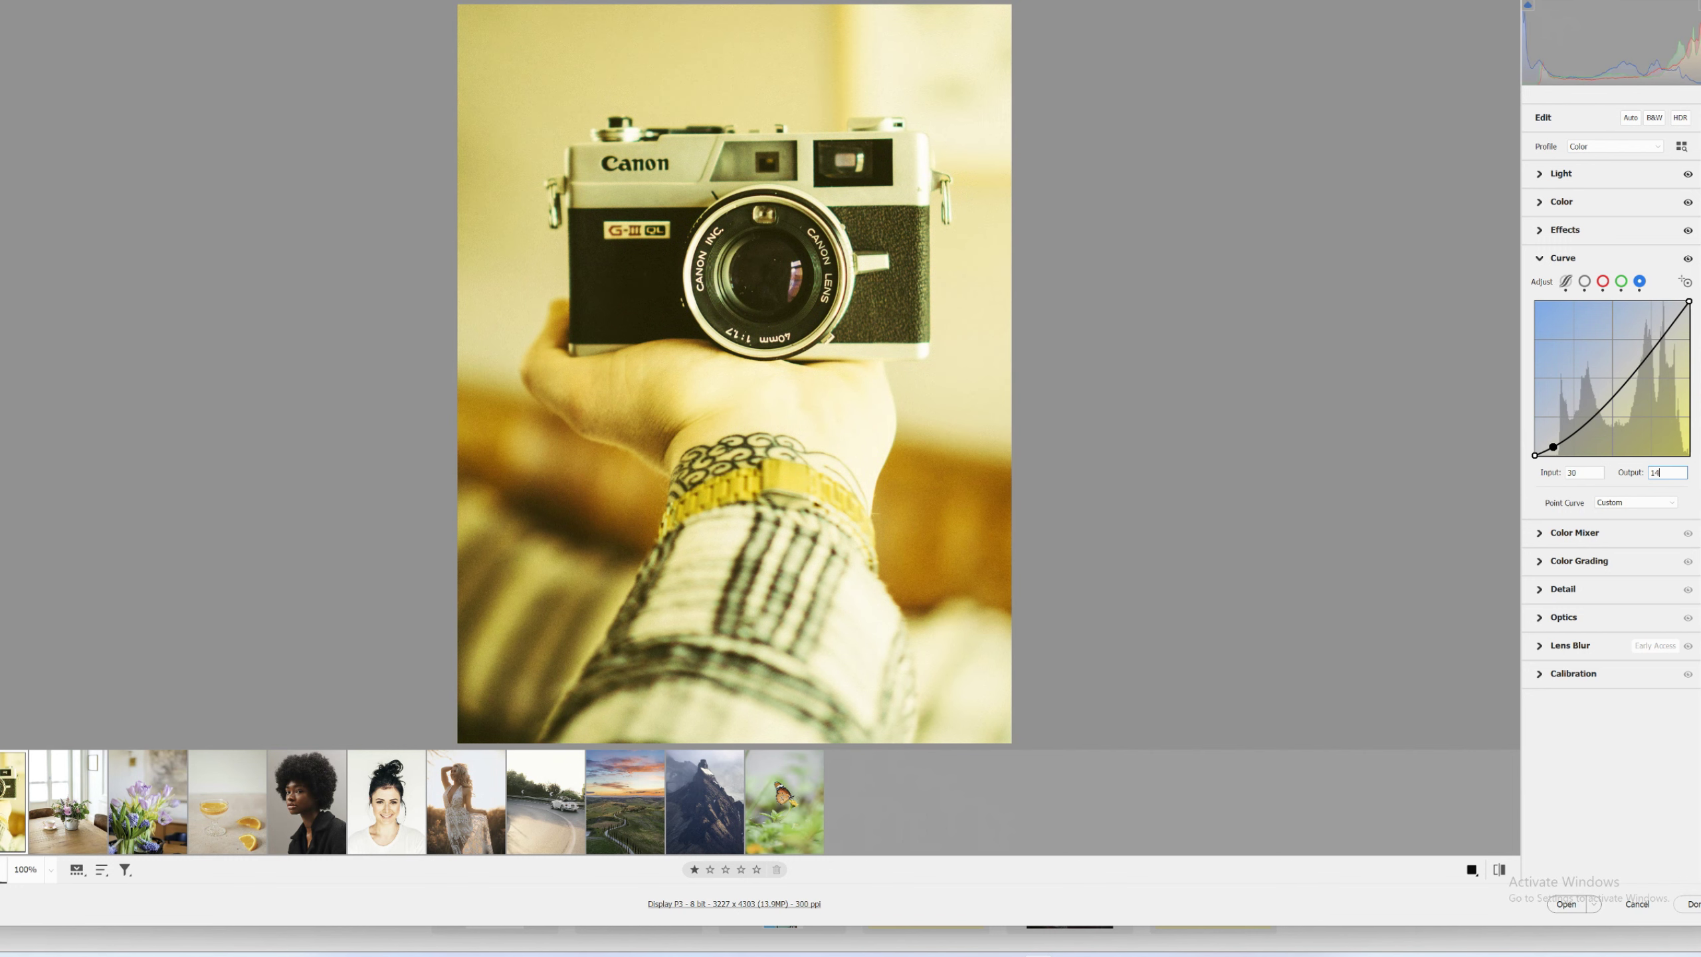
pyautogui.click(1587, 424)
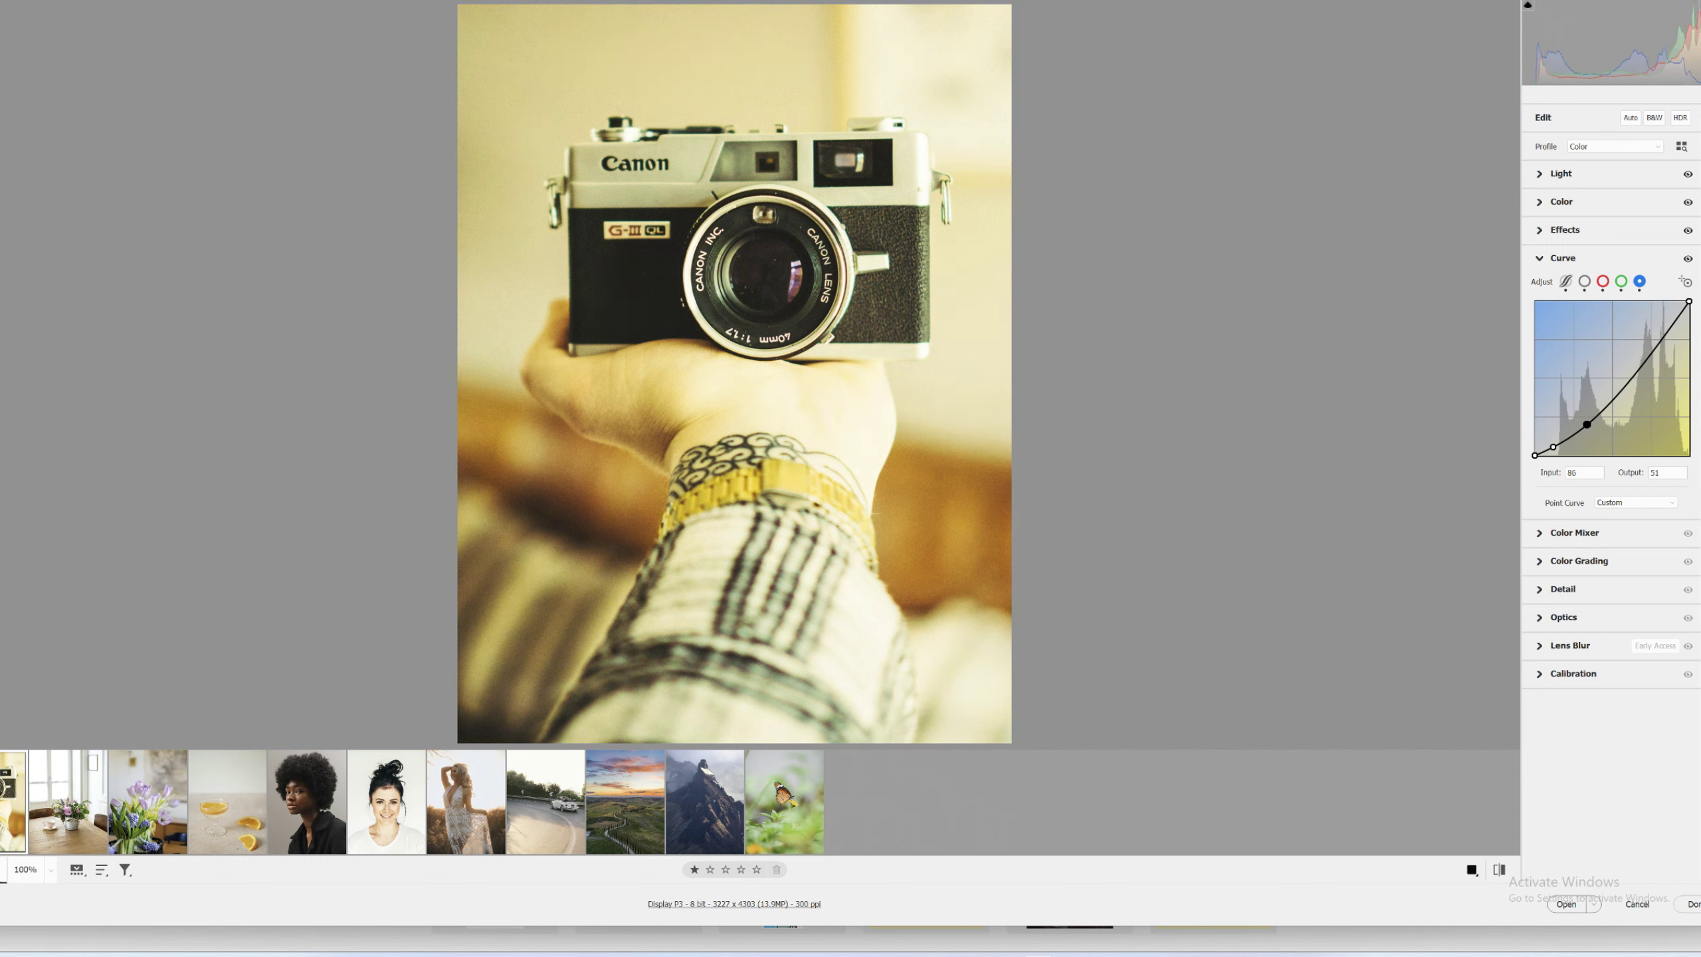
pyautogui.write('95')
pyautogui.press('Tab')
pyautogui.write('83')
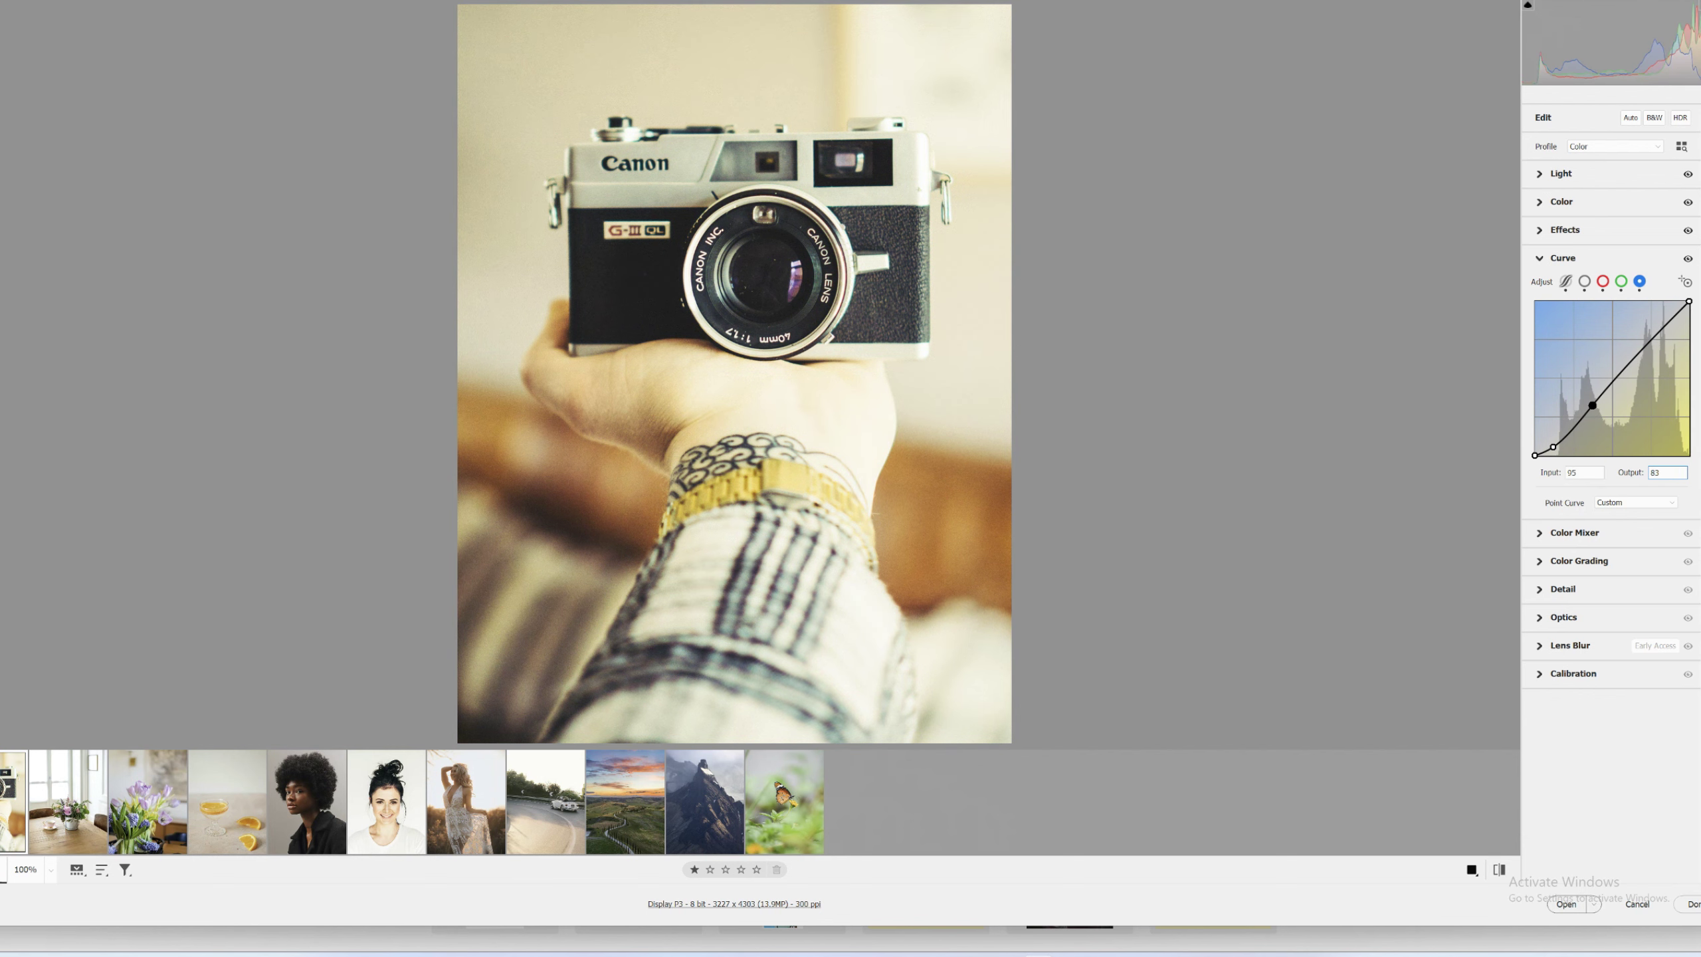
# Add blue curve points at 123/125, 149/167 and 198/221
pyautogui.click(1621, 370)
pyautogui.write('123')
pyautogui.press('Tab')
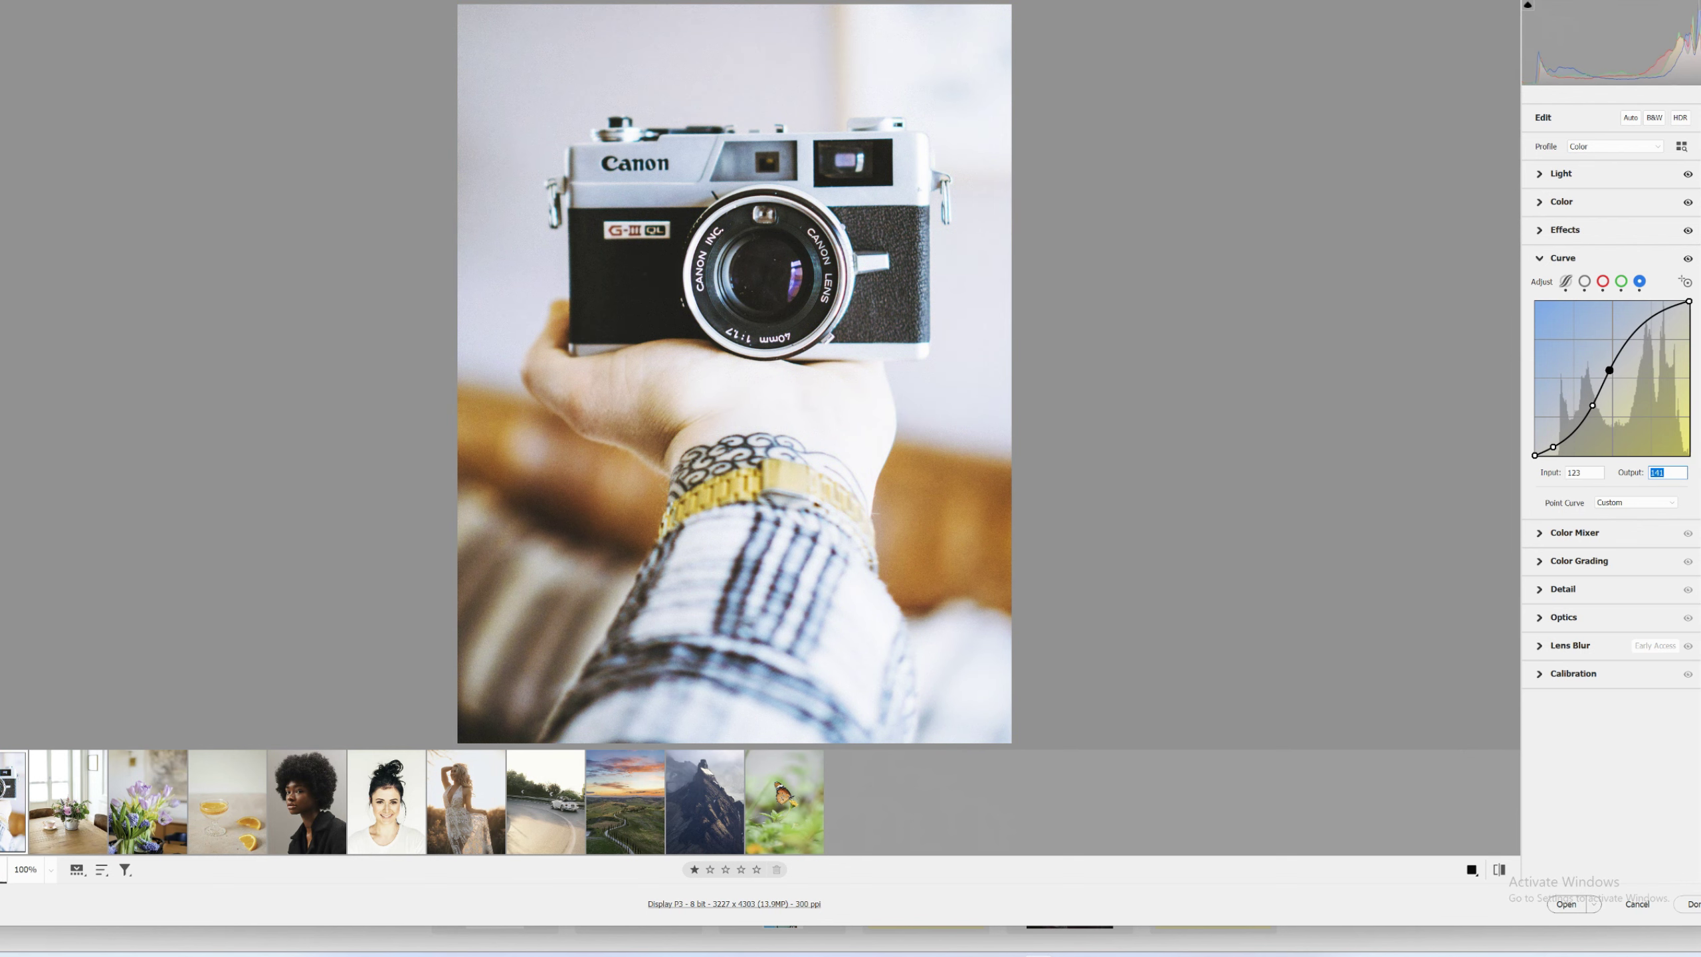
pyautogui.write('125')
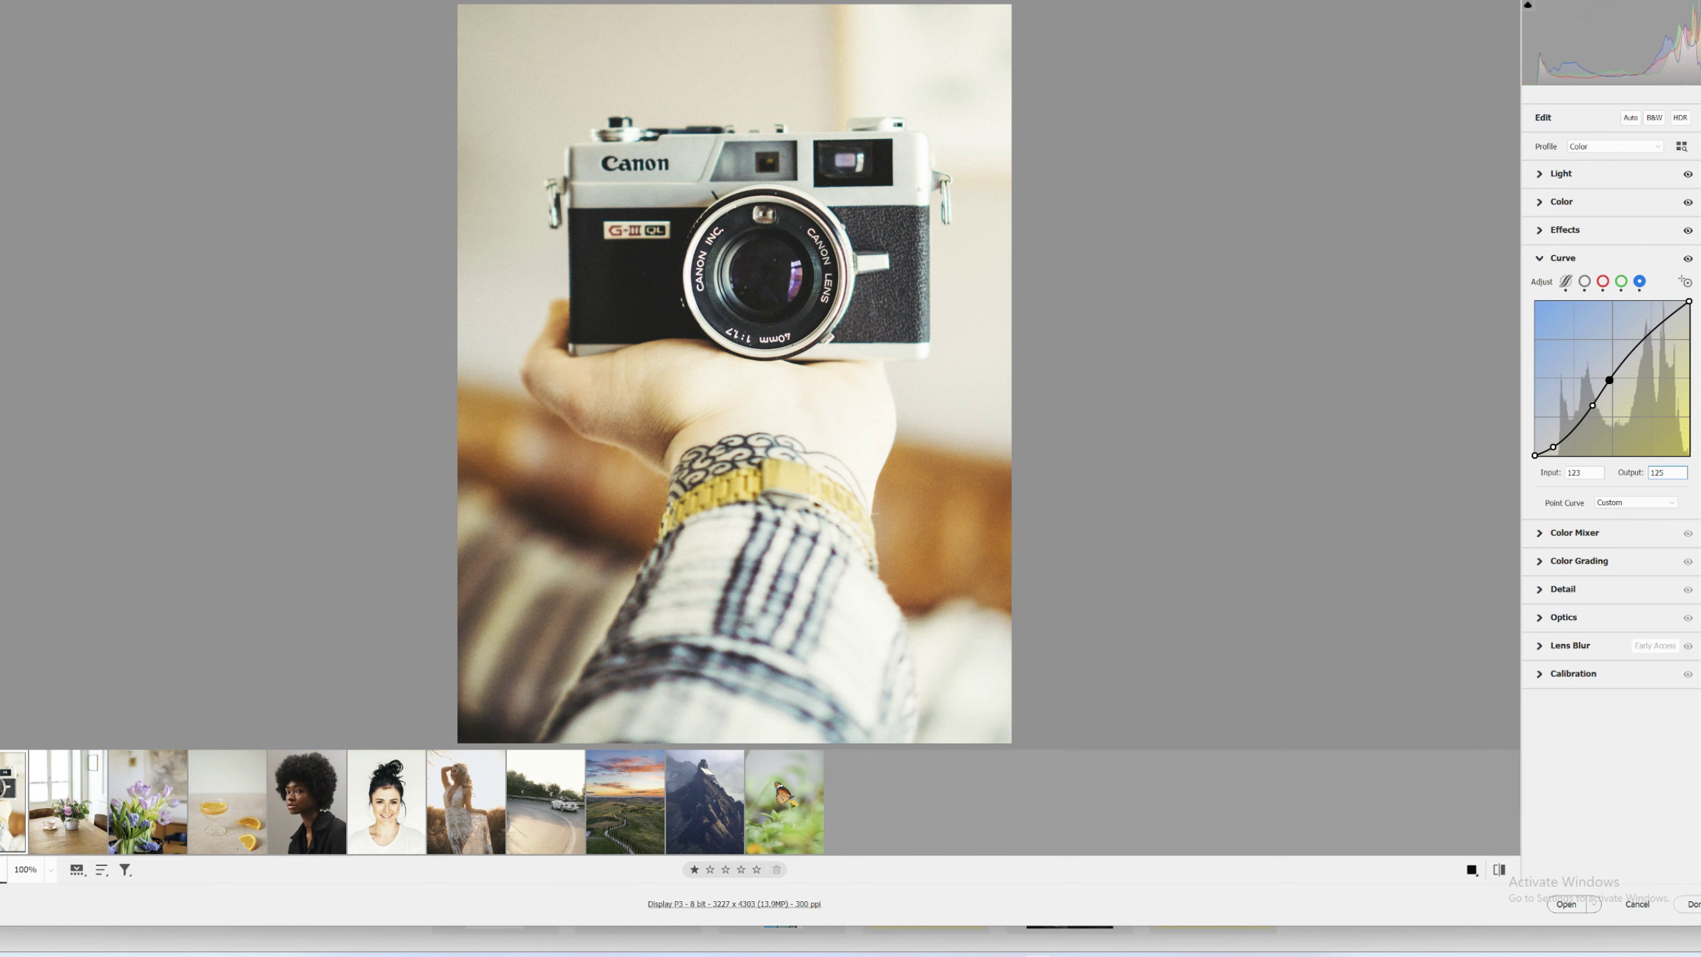
pyautogui.click(1635, 346)
pyautogui.write('149')
pyautogui.press('Tab')
pyautogui.write('1')
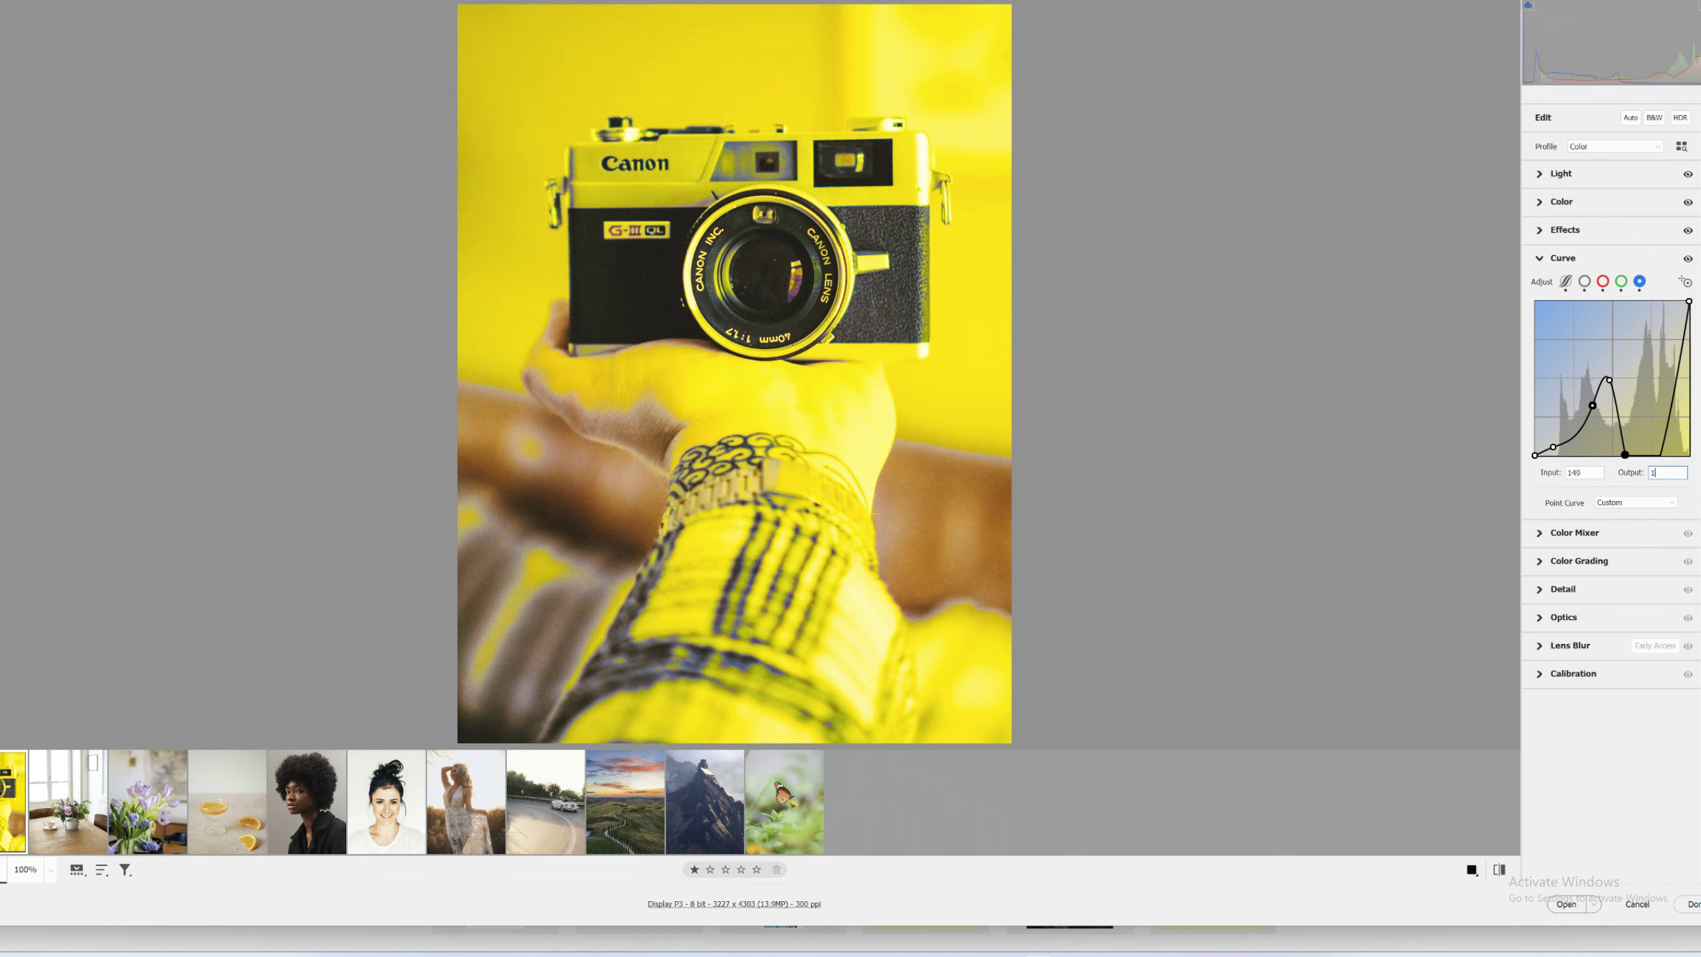
pyautogui.write('67')
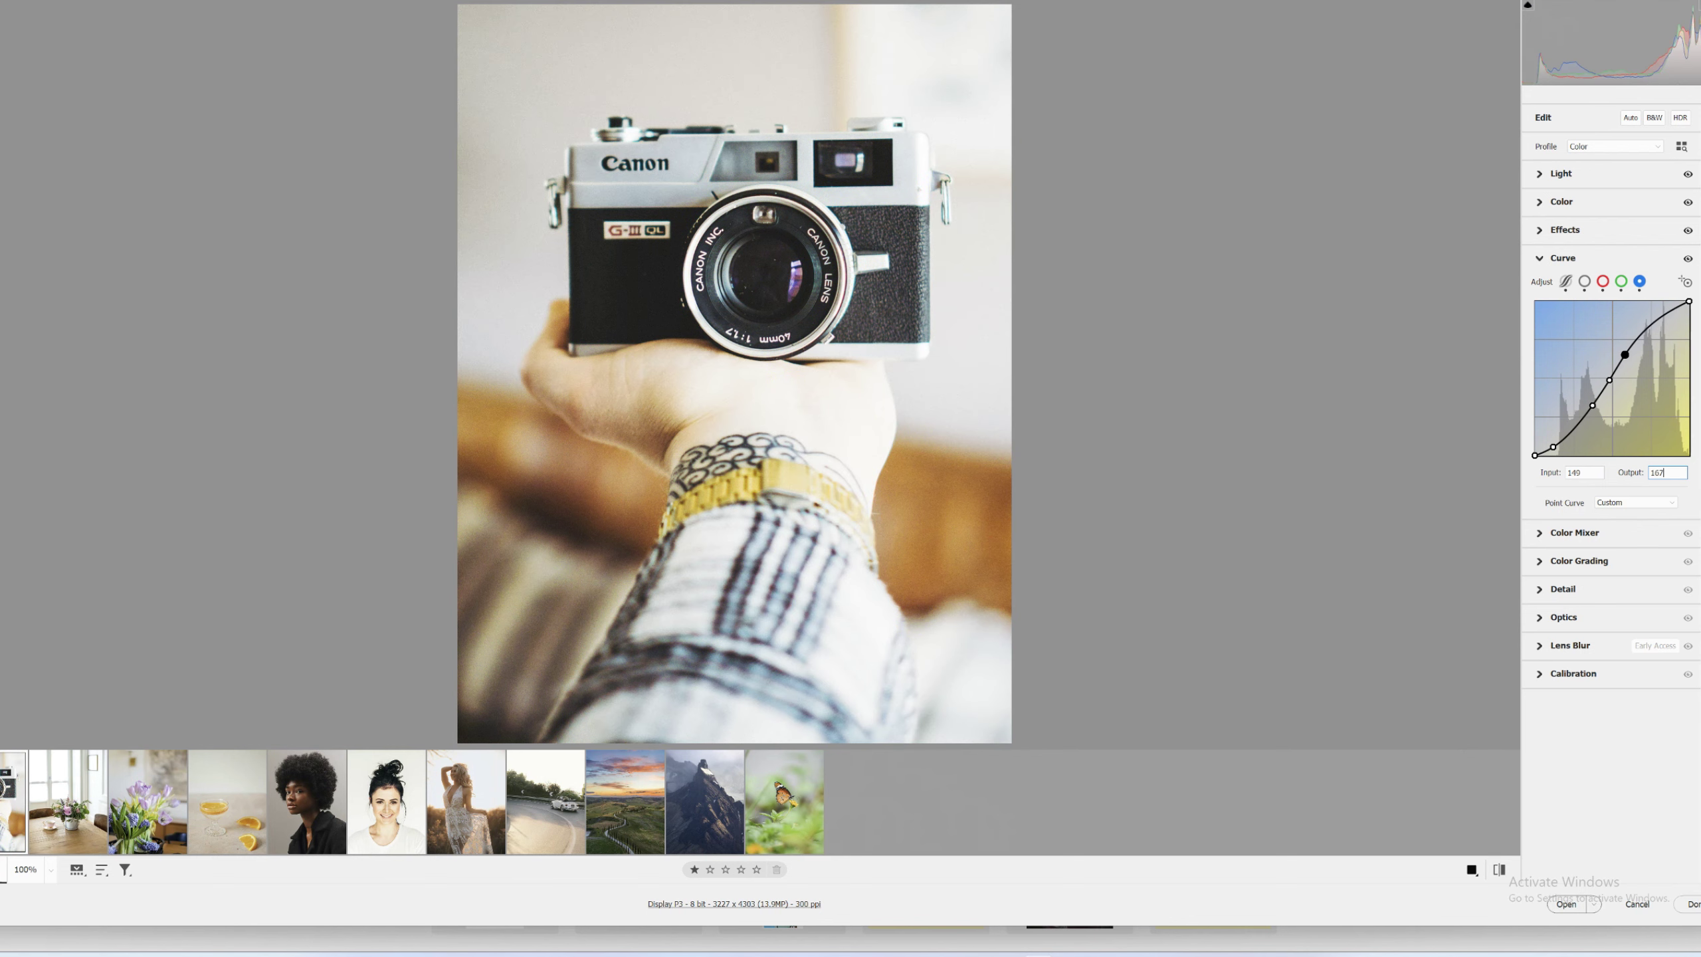
pyautogui.click(1661, 318)
pyautogui.write('198')
pyautogui.press('Tab')
pyautogui.write('221')
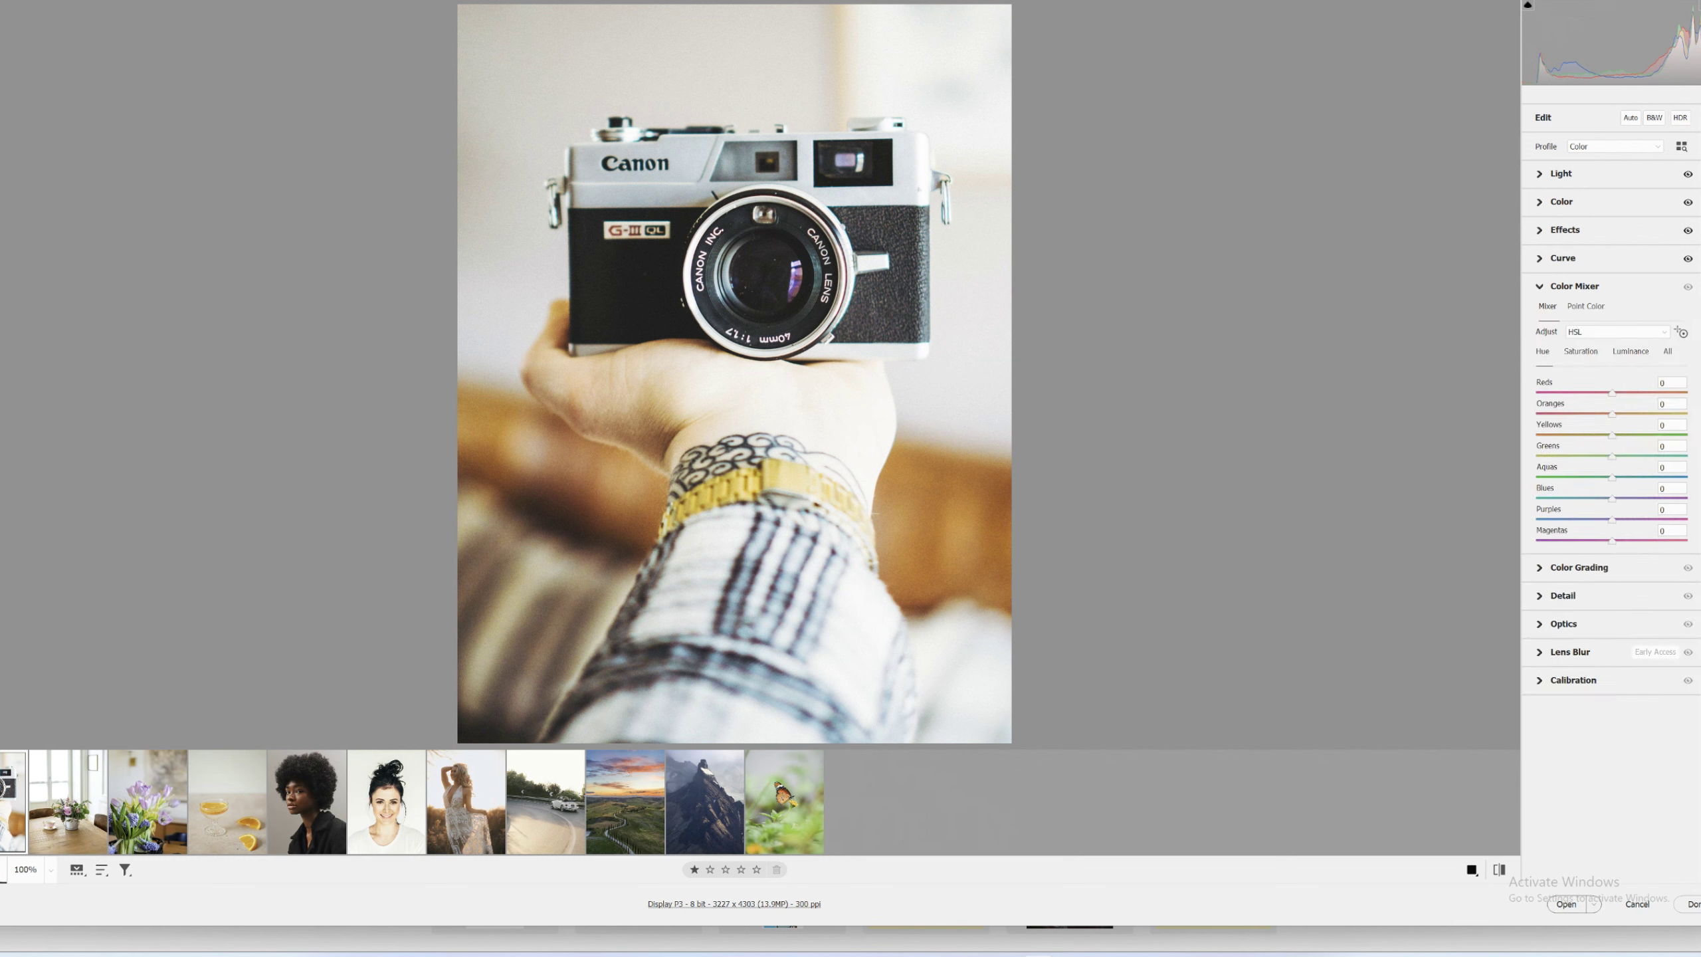
# Set HSL hue to Reds -7 and Oranges -12
pyautogui.press('Tab')
pyautogui.press('Tab')
pyautogui.press('Tab')
pyautogui.press('Tab')
pyautogui.press('Tab')
pyautogui.press('Tab')
pyautogui.write('6')
pyautogui.press('BackSpace')
pyautogui.press('BackSpace')
pyautogui.press('Tab')
pyautogui.write('6')
pyautogui.press('Tab')
pyautogui.press('Tab')
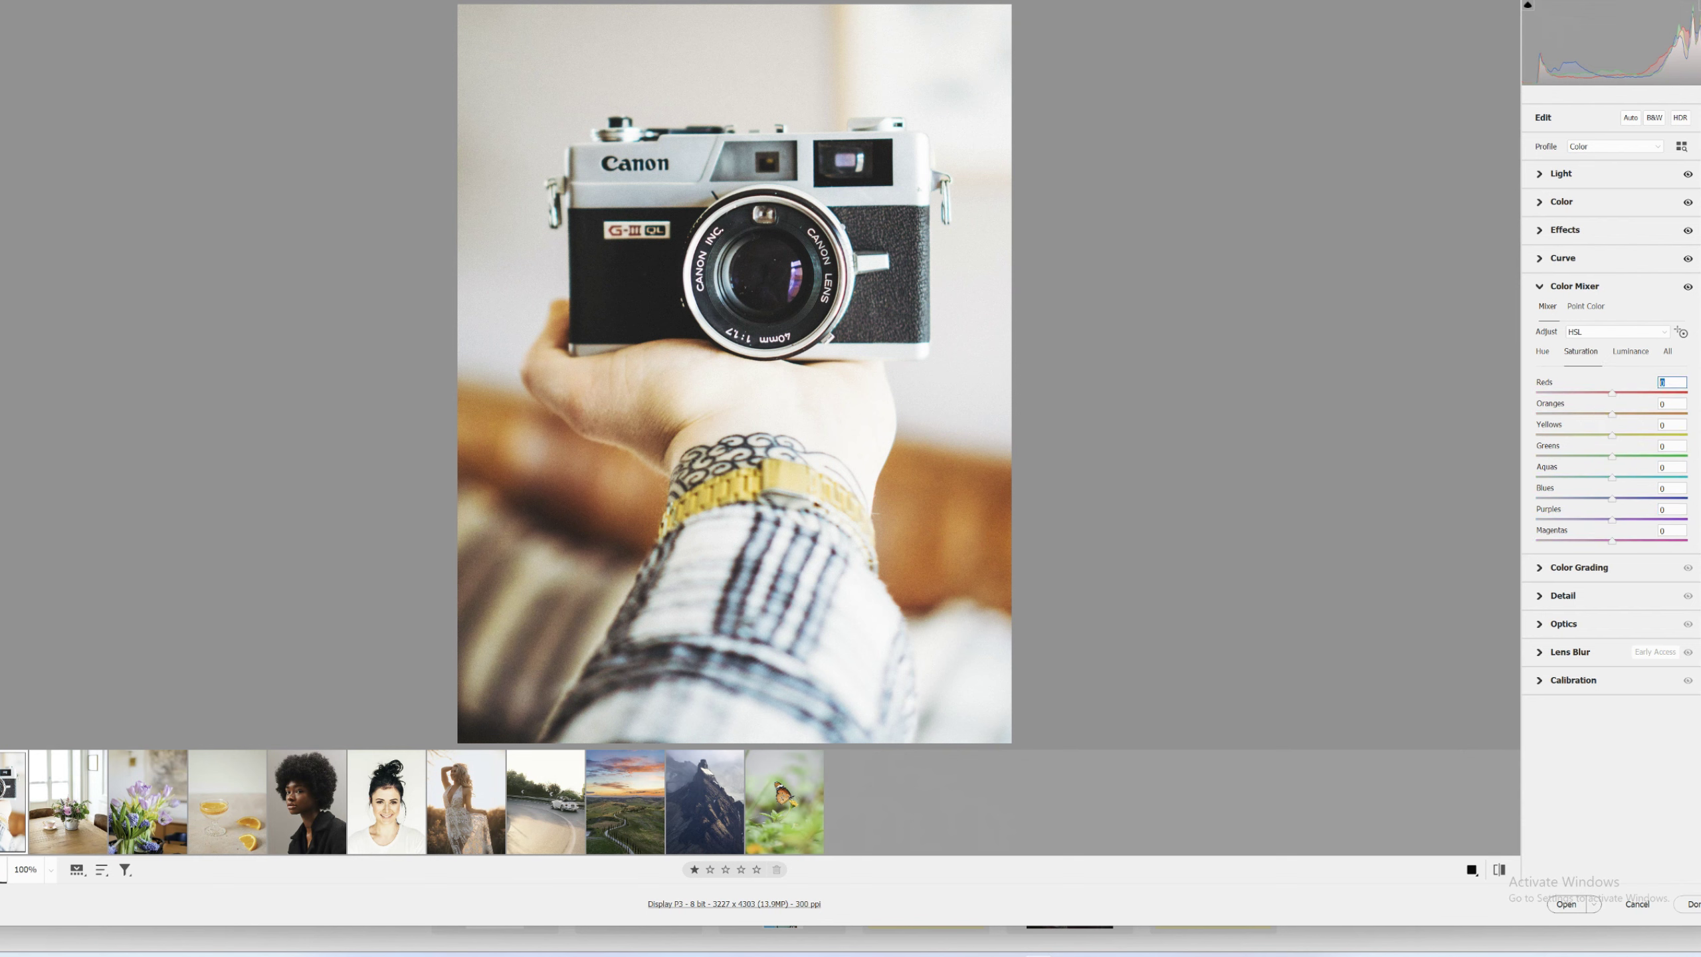
# Set HSL saturation to Reds -16, Oranges -19, Yellows -7, Greens +9
pyautogui.write('6')
pyautogui.press('Tab')
pyautogui.press('Tab')
pyautogui.press('Tab')
pyautogui.press('Tab')
pyautogui.write('10')
pyautogui.press('Tab')
pyautogui.write('9')
pyautogui.press('Tab')
pyautogui.write('8')
pyautogui.press('Tab')
pyautogui.press('Tab')
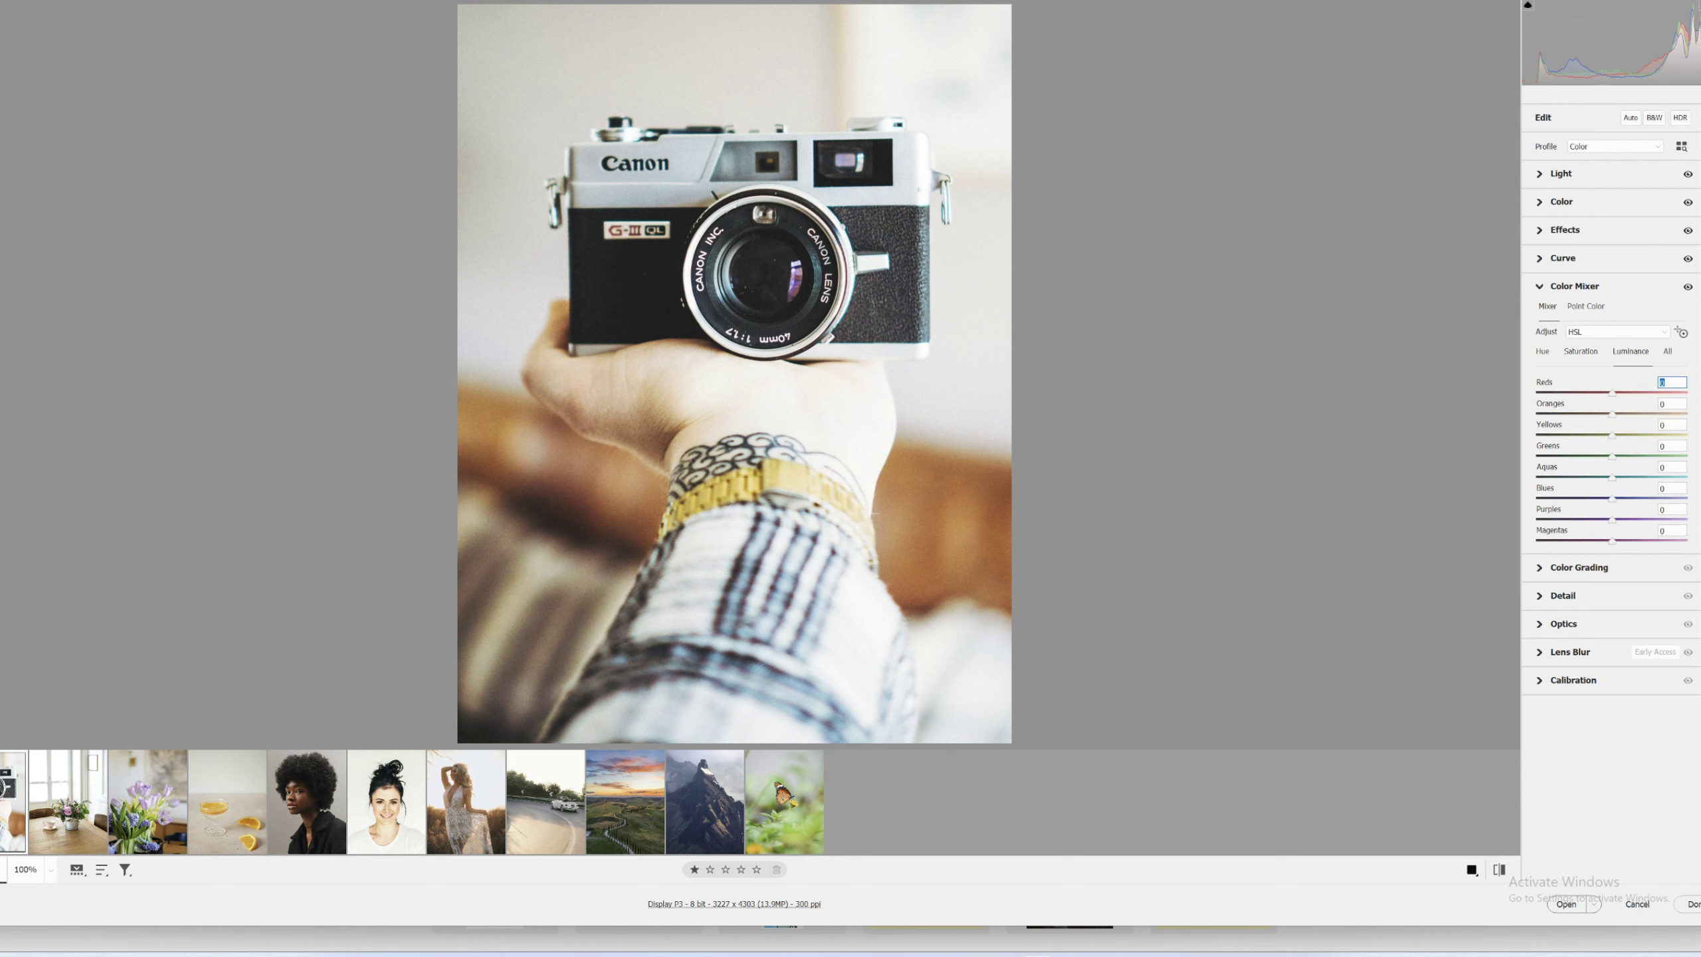
# Set HSL luminance to Reds -8, Oranges -2, Yellows +8, Aquas +16, Purples +16
pyautogui.press('Tab')
pyautogui.press('Tab')
pyautogui.press('Tab')
pyautogui.press('Tab')
pyautogui.write('6')
pyautogui.press('Tab')
pyautogui.press('Tab')
pyautogui.write('16')
pyautogui.press('Tab')
# Tint the Color Grading shadows to hue 245, saturation 12, with blending 100
pyautogui.write('12')
pyautogui.click(1574, 287)
pyautogui.click(1579, 314)
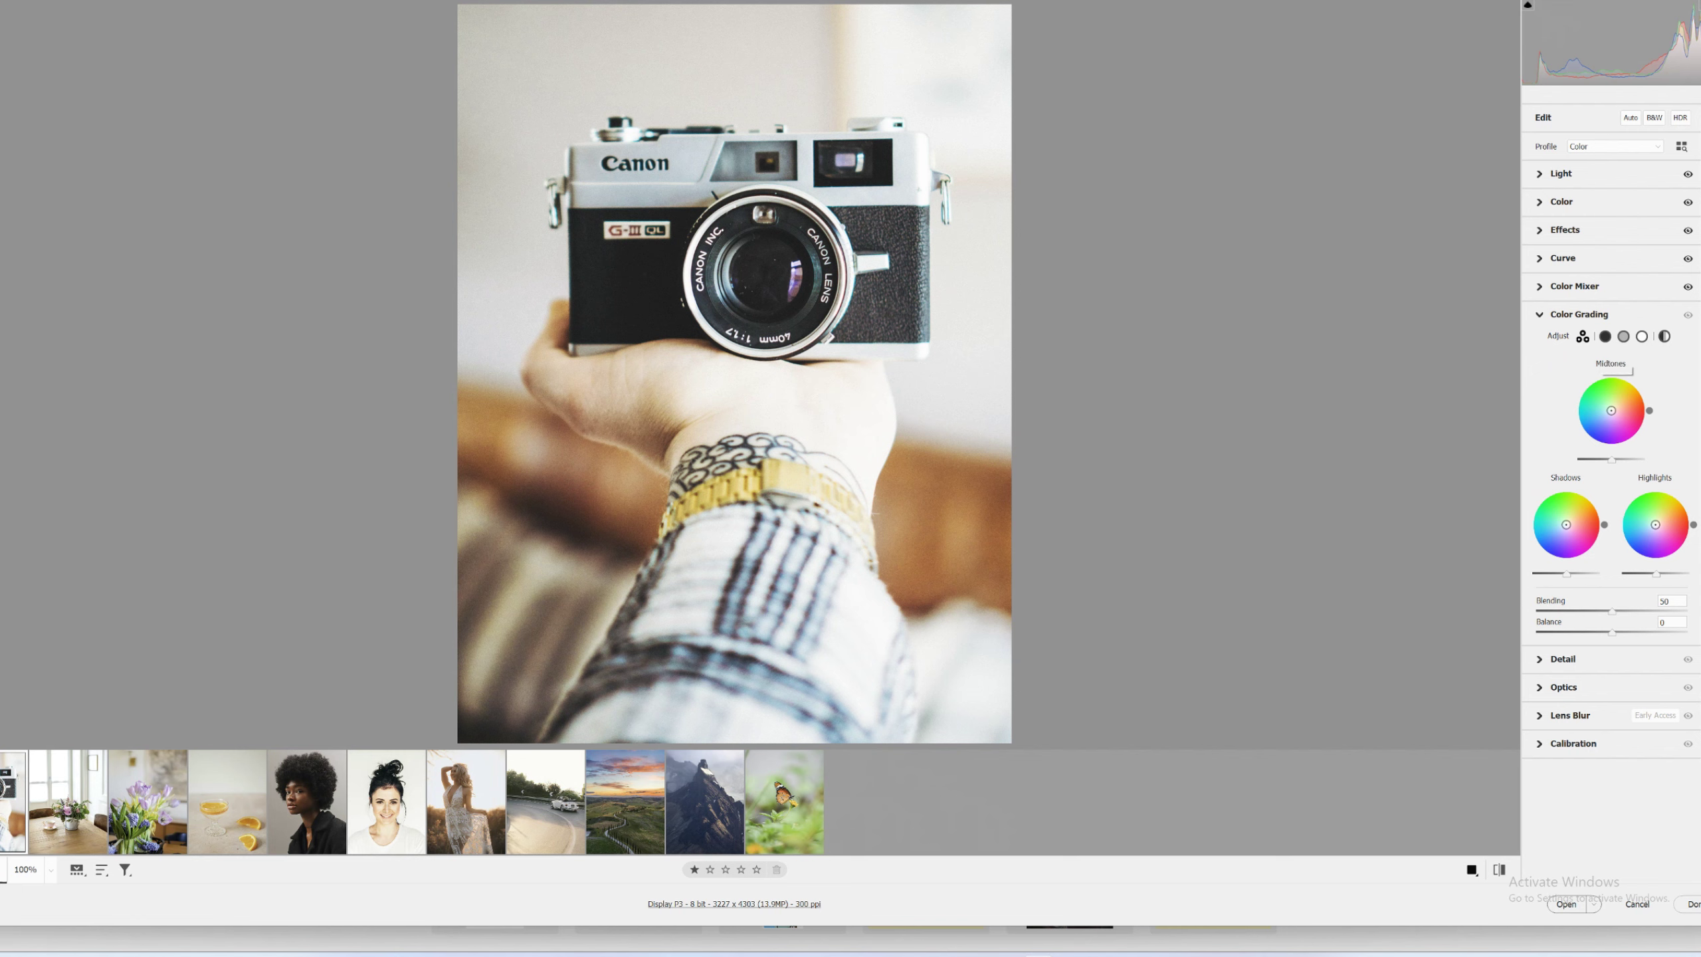
pyautogui.click(1605, 336)
pyautogui.click(1659, 522)
pyautogui.hotkey('ctrl', 'a')
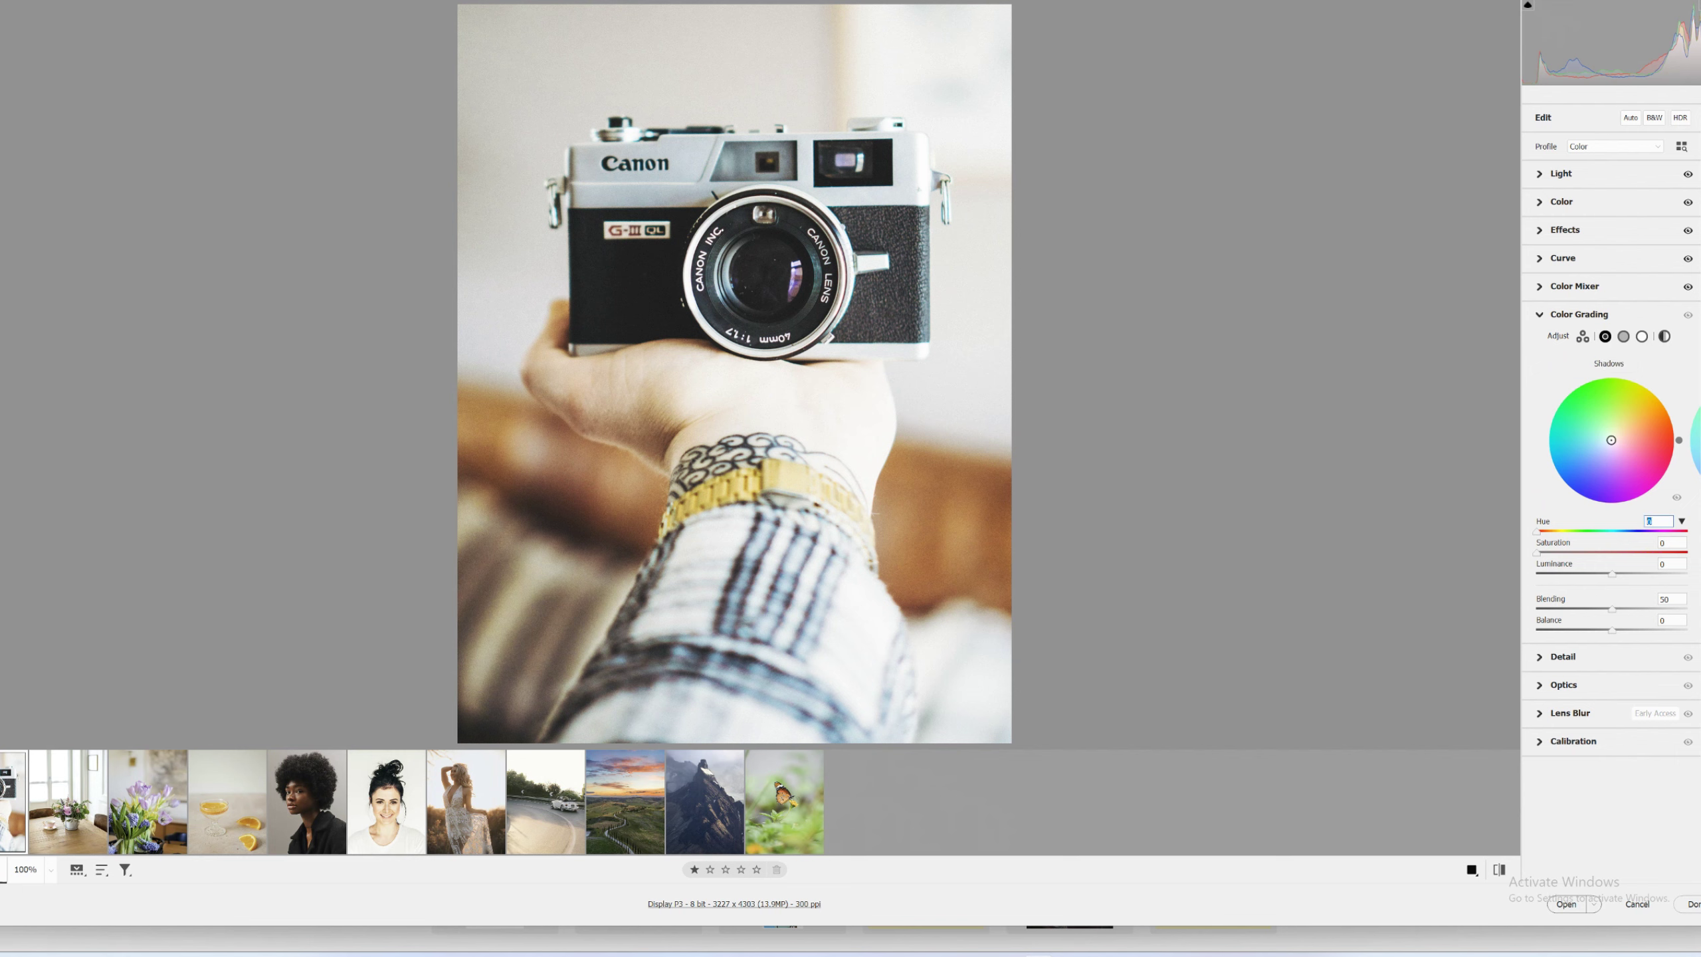
pyautogui.write('45')
pyautogui.press('Tab')
pyautogui.write('2')
pyautogui.press('Tab')
pyautogui.press('Tab')
pyautogui.write('100')
# Set the highlights grade to hue 53 and saturation 4, then collapse Color Grading
pyautogui.click(1641, 336)
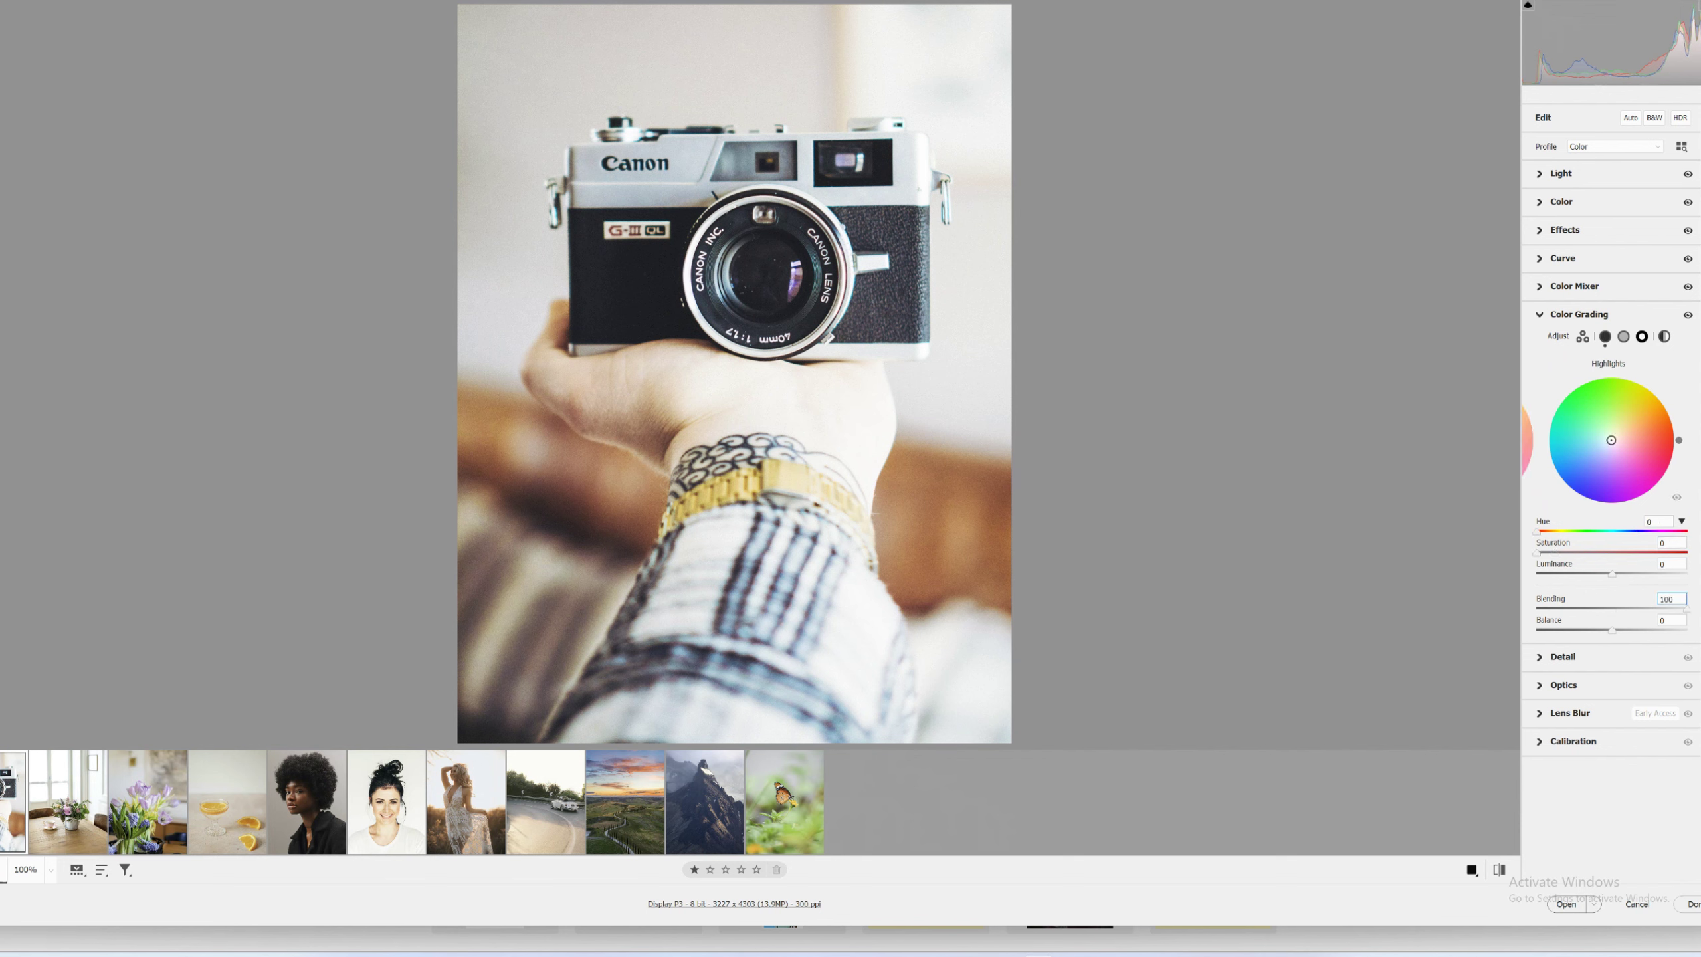
pyautogui.click(1658, 521)
pyautogui.write('3')
pyautogui.press('Tab')
pyautogui.write('4')
pyautogui.click(1567, 314)
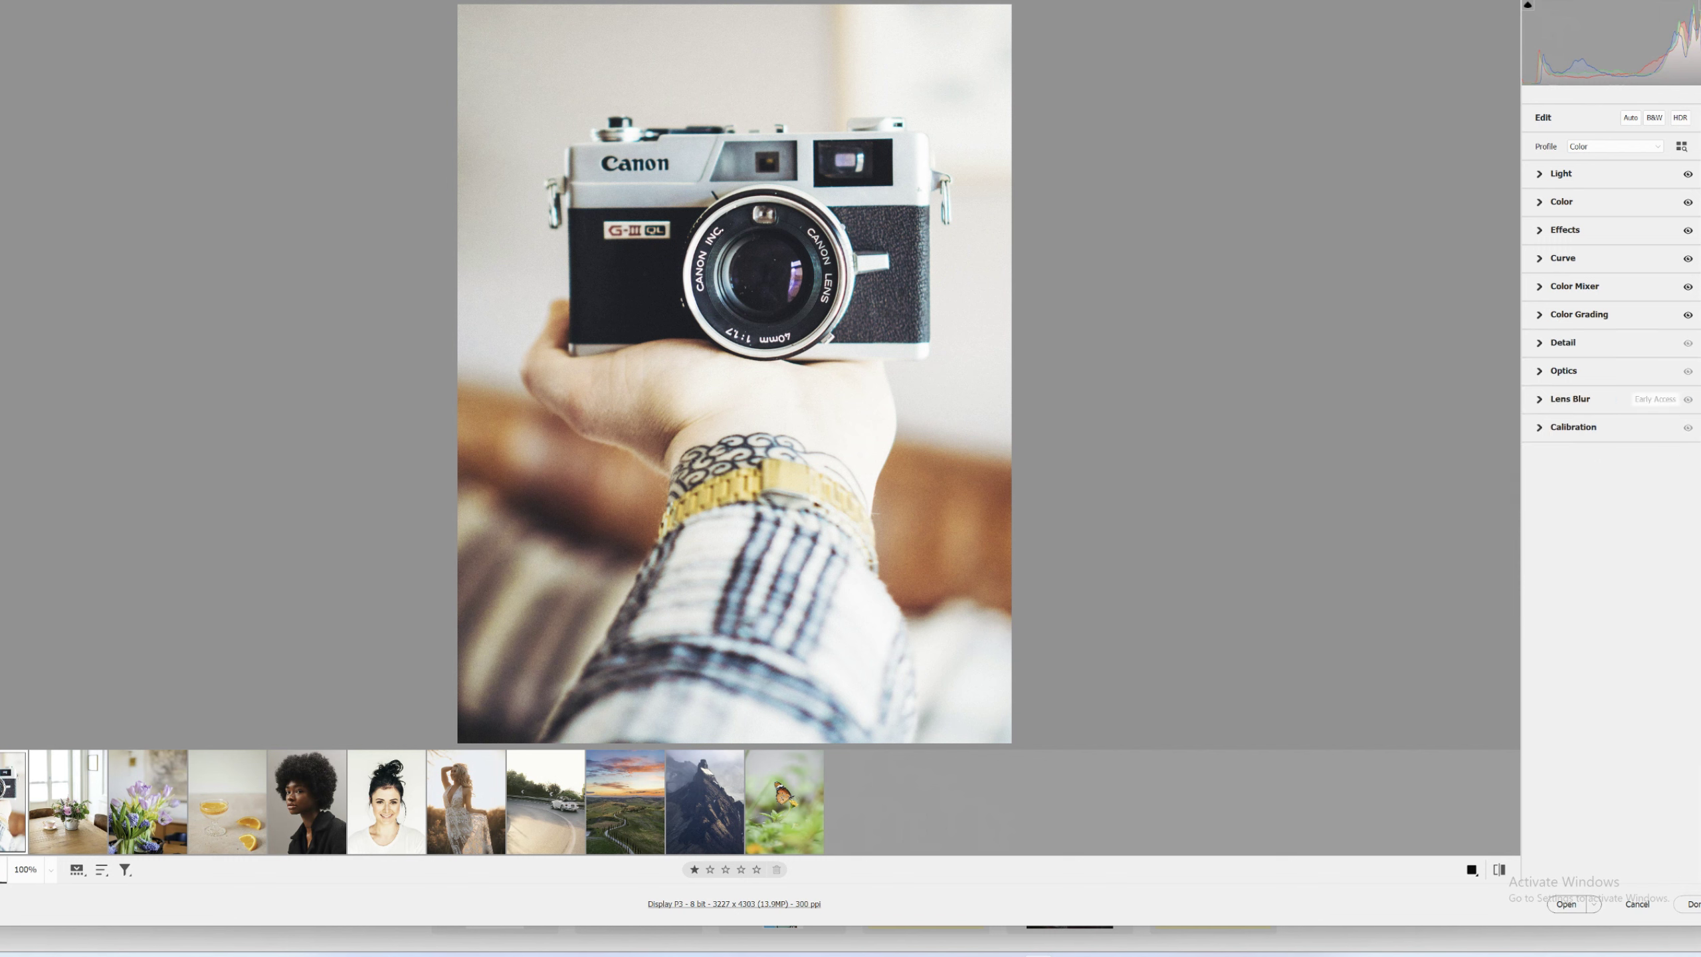
# Expand Calibration and set the Red Primary hue to +24
pyautogui.click(1573, 426)
pyautogui.click(1672, 532)
pyautogui.write('24')
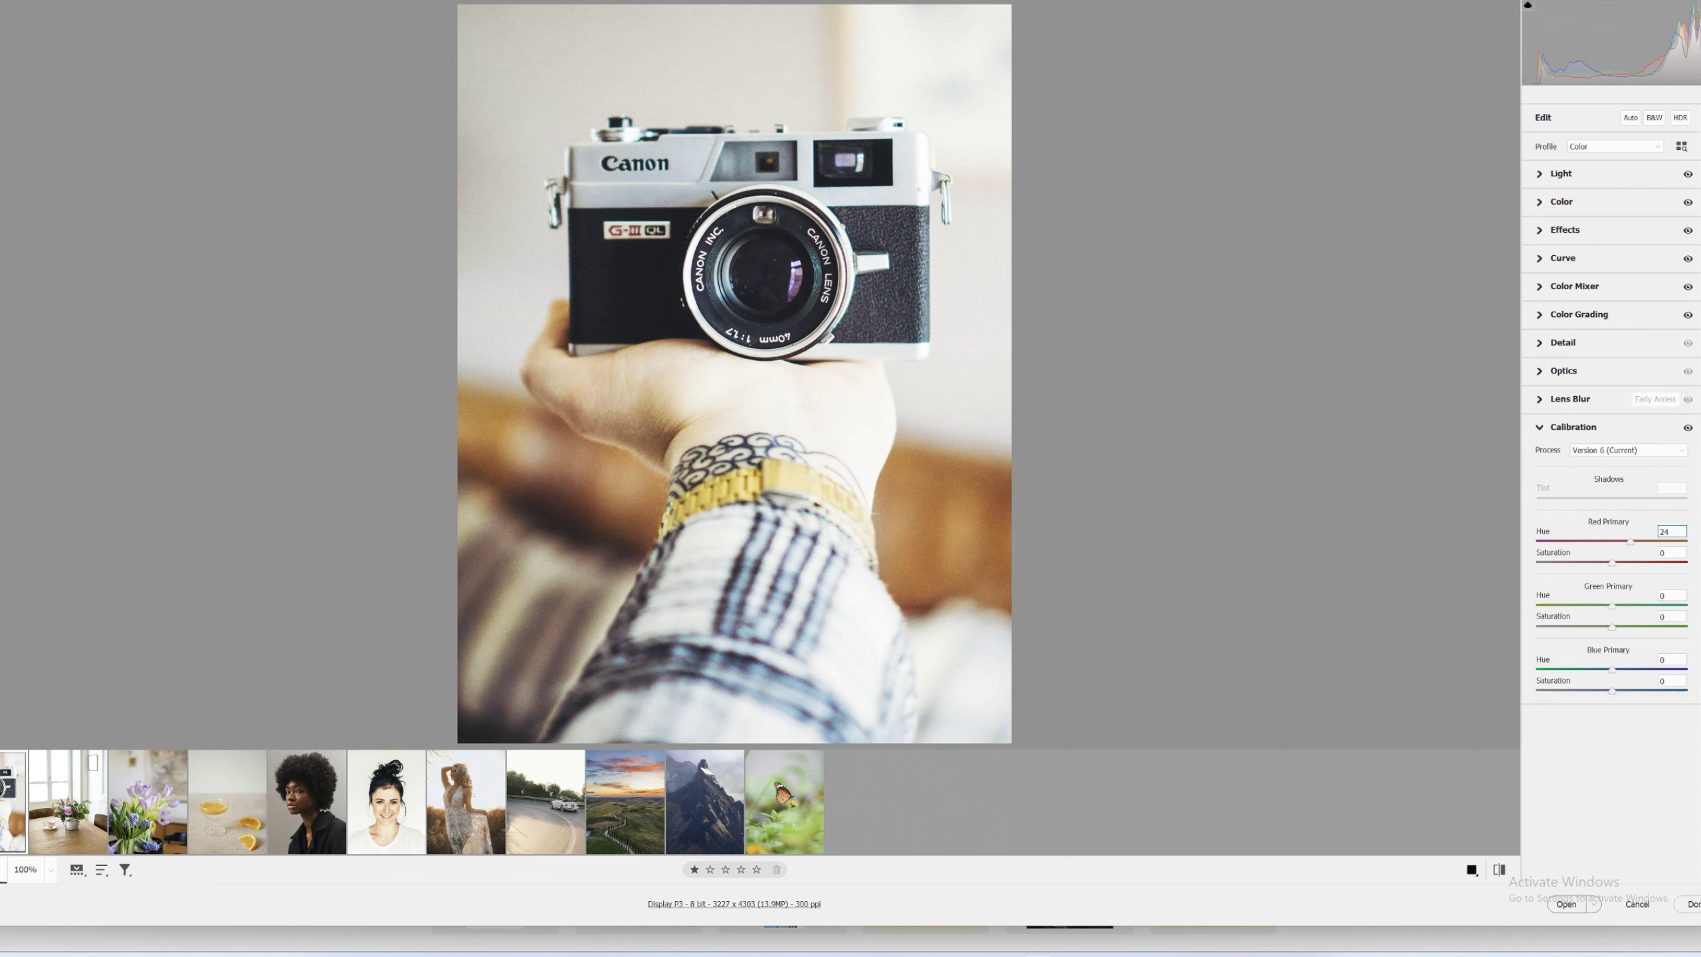
pyautogui.press('Tab')
pyautogui.press('Tab')
pyautogui.press('Tab')
pyautogui.press('Tab')
pyautogui.press('Tab')
pyautogui.write('-8')
# Copy the Canon photo's edit settings and compare it with its original look
pyautogui.click(1693, 202)
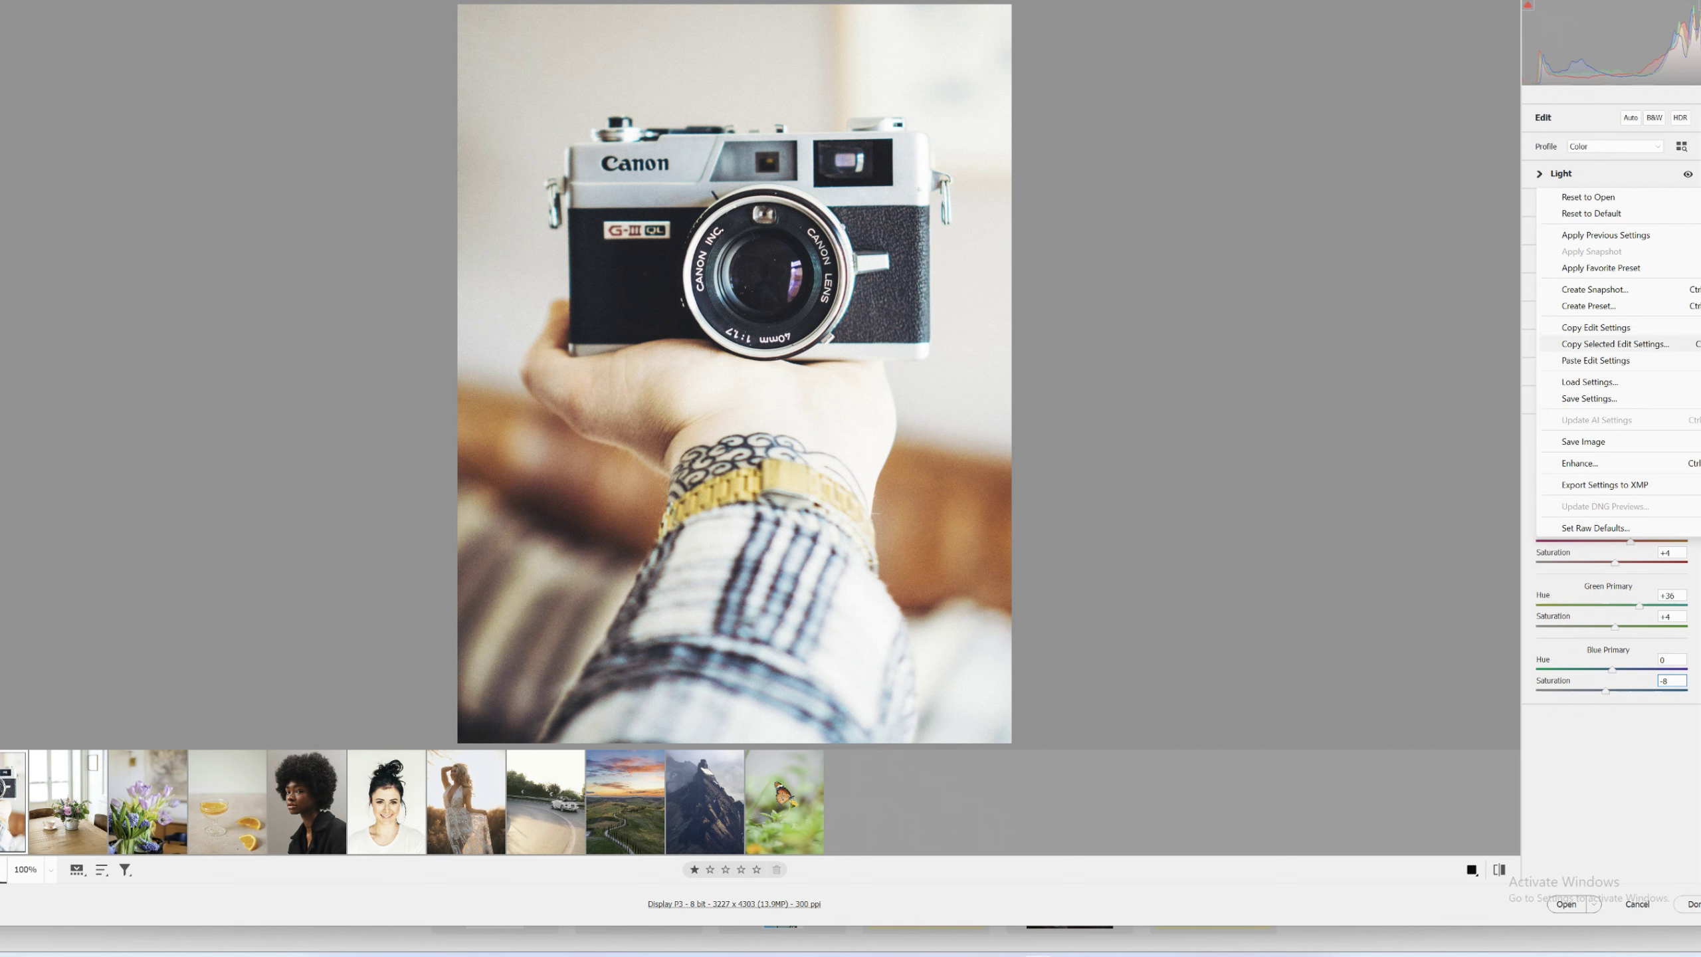
pyautogui.click(1596, 327)
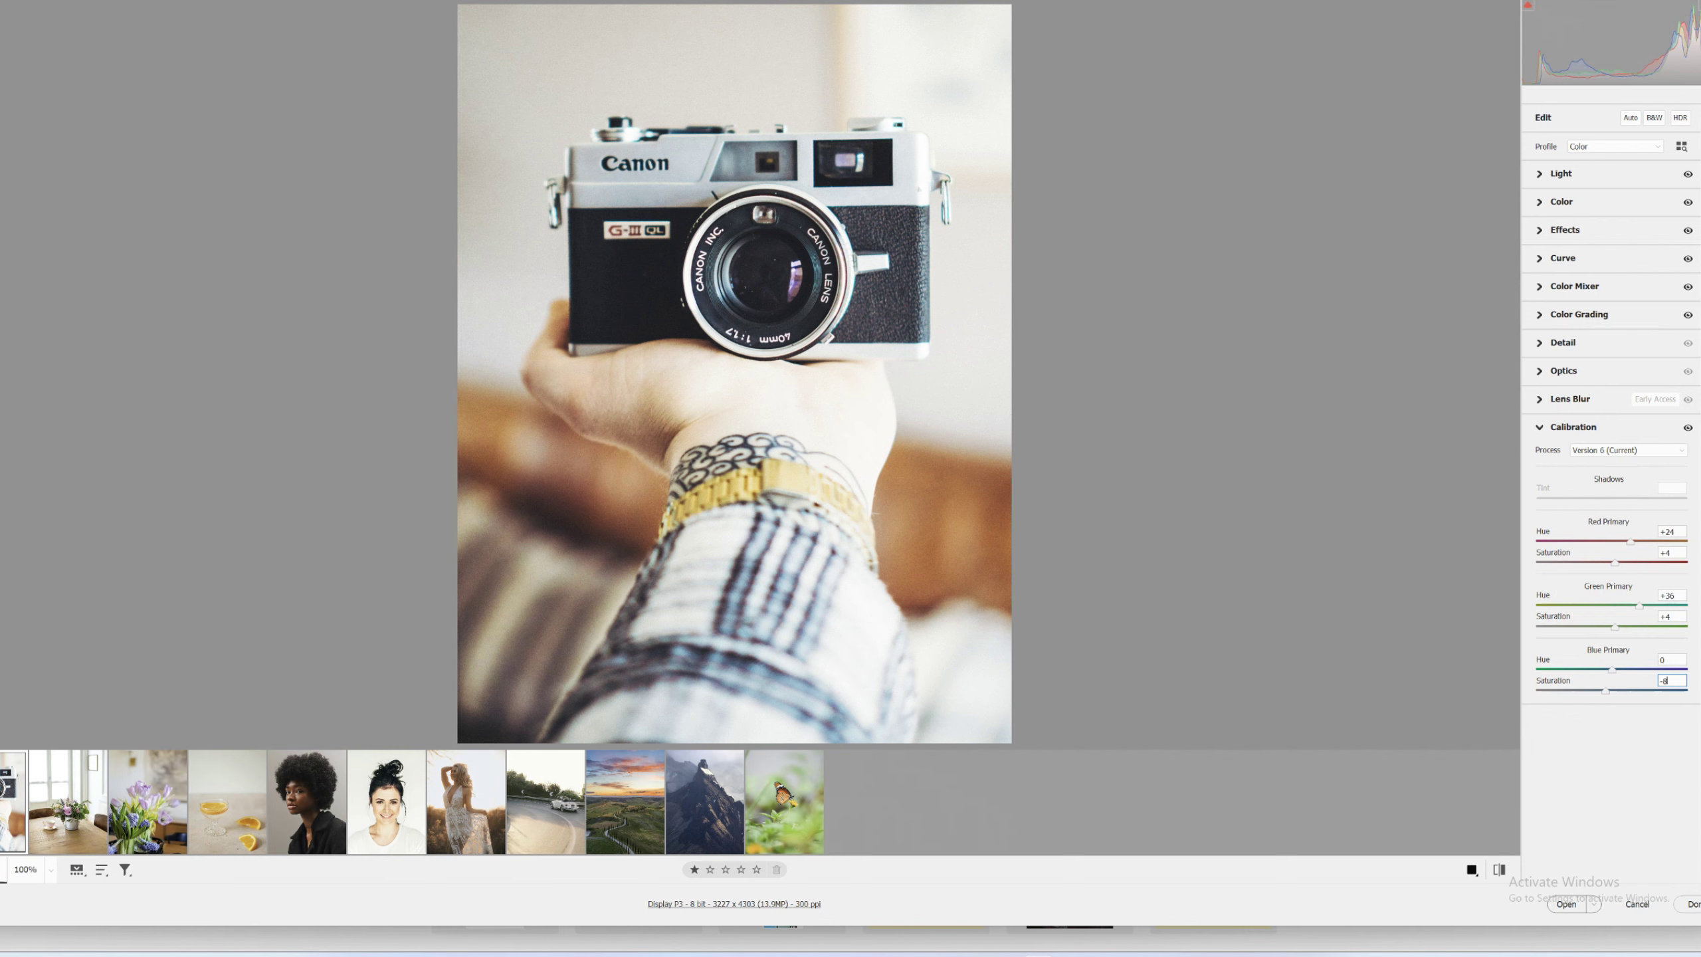
pyautogui.click(1499, 869)
pyautogui.click(1499, 870)
# Paste the copied settings onto the table-and-flowers photo and compare before/after
pyautogui.click(87, 770)
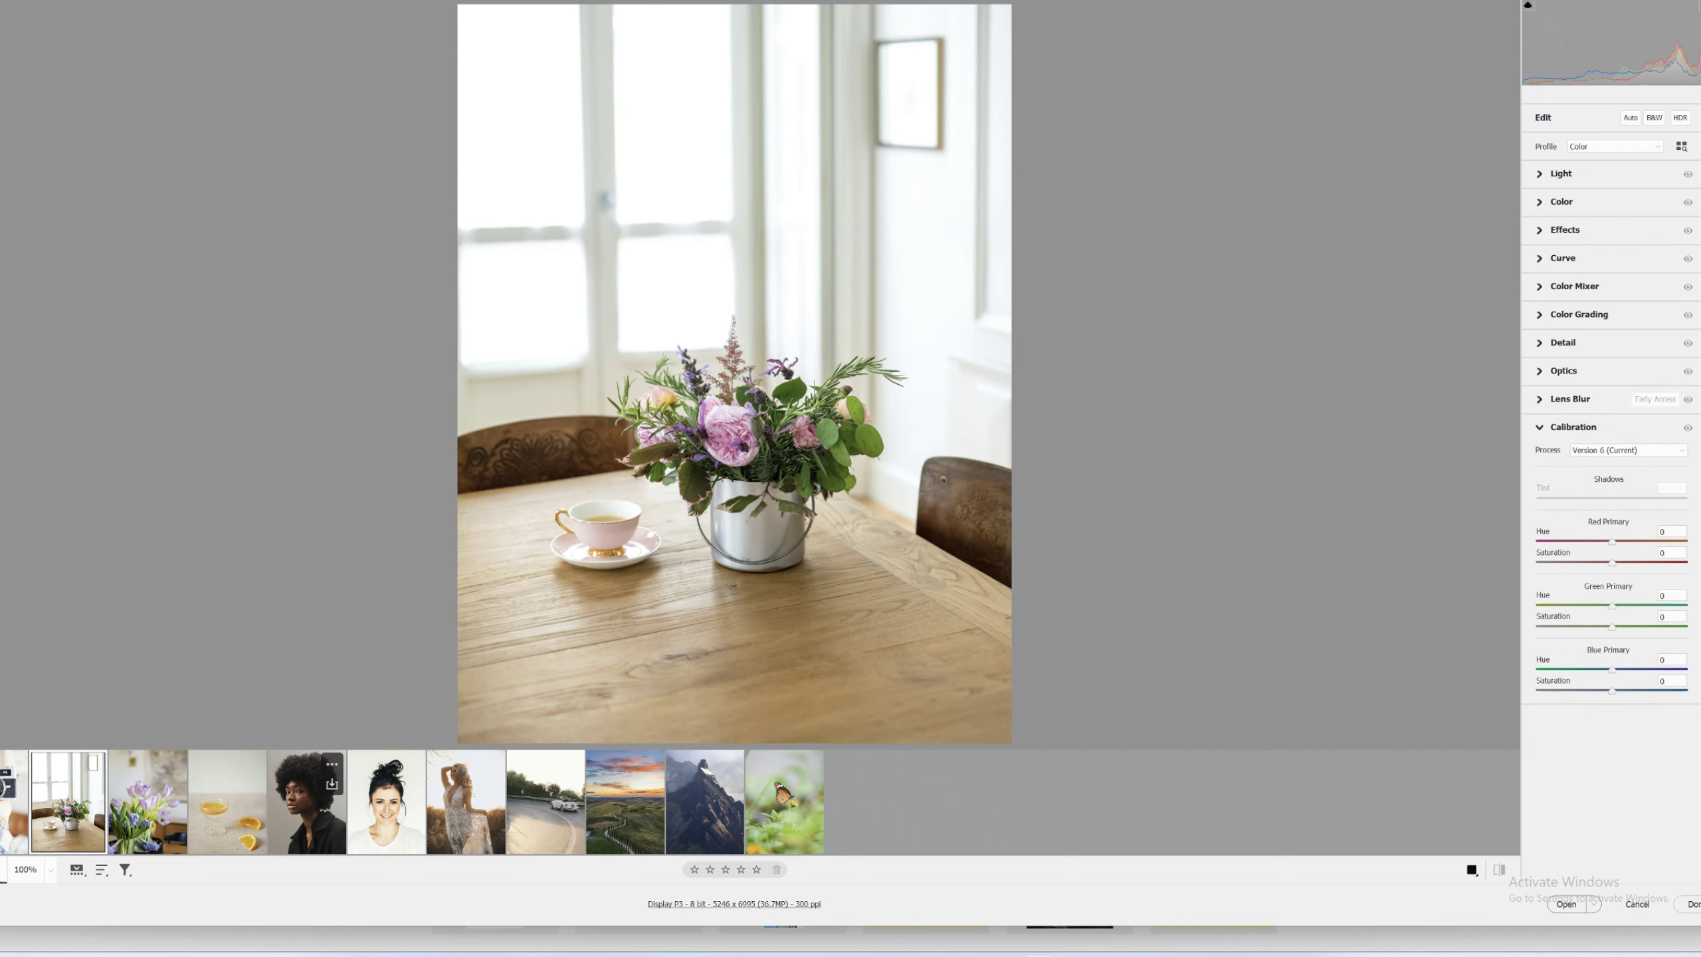
pyautogui.rightClick(1538, 189)
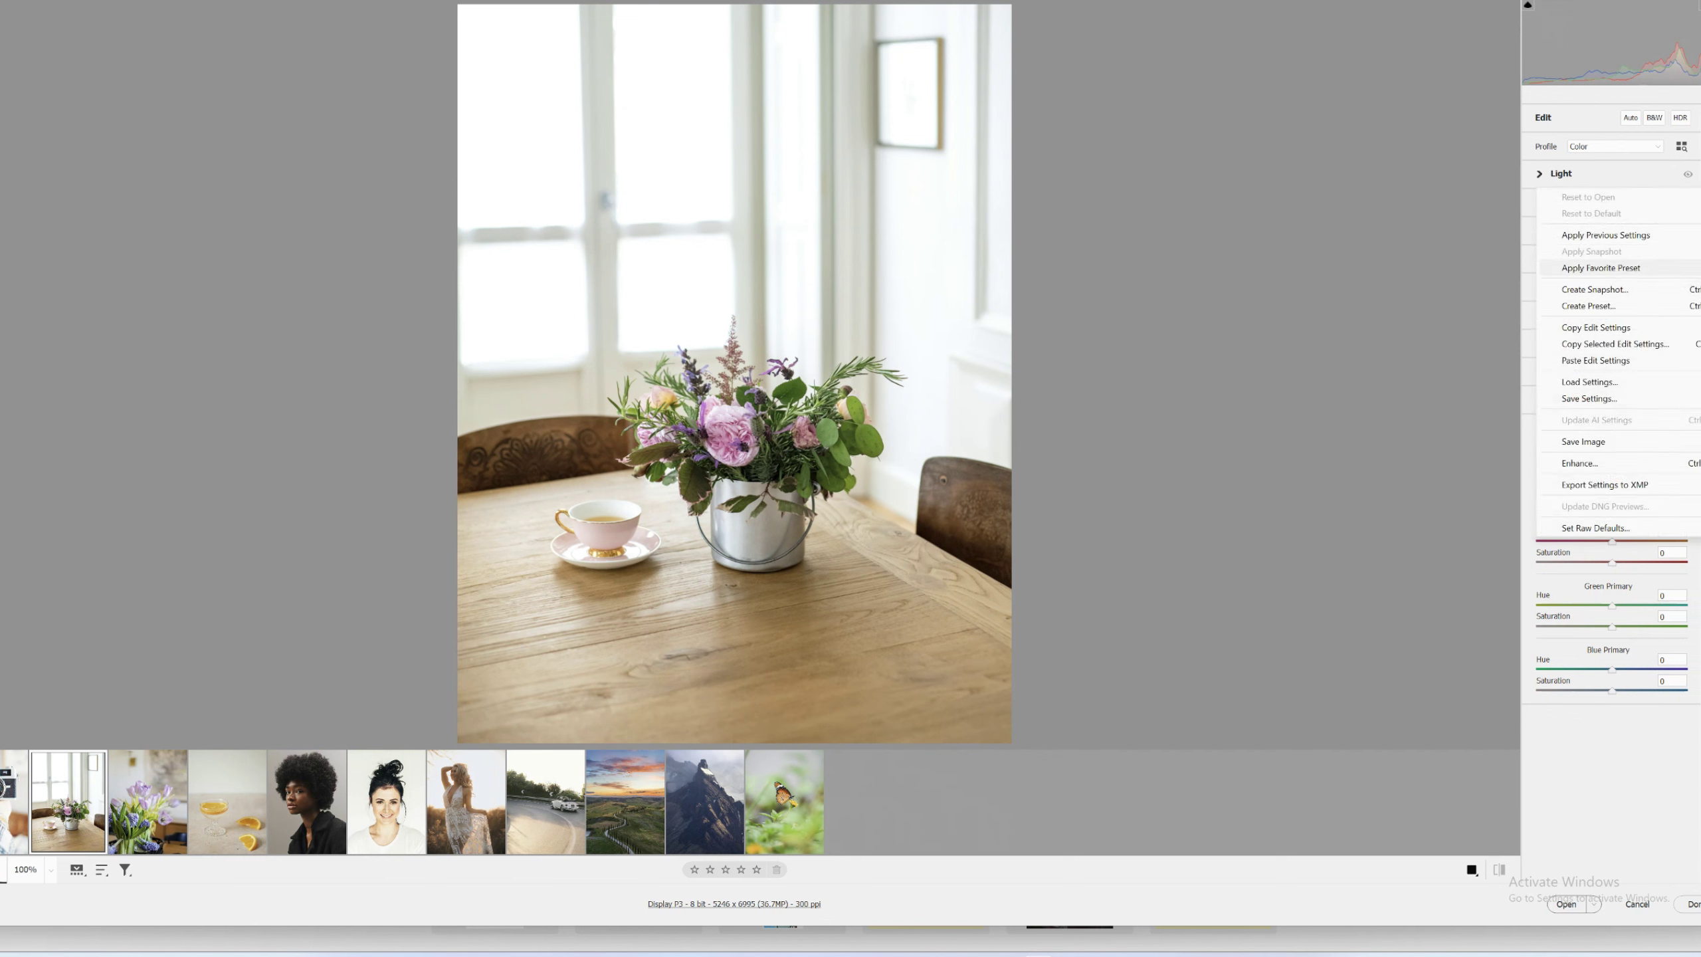
pyautogui.click(1596, 361)
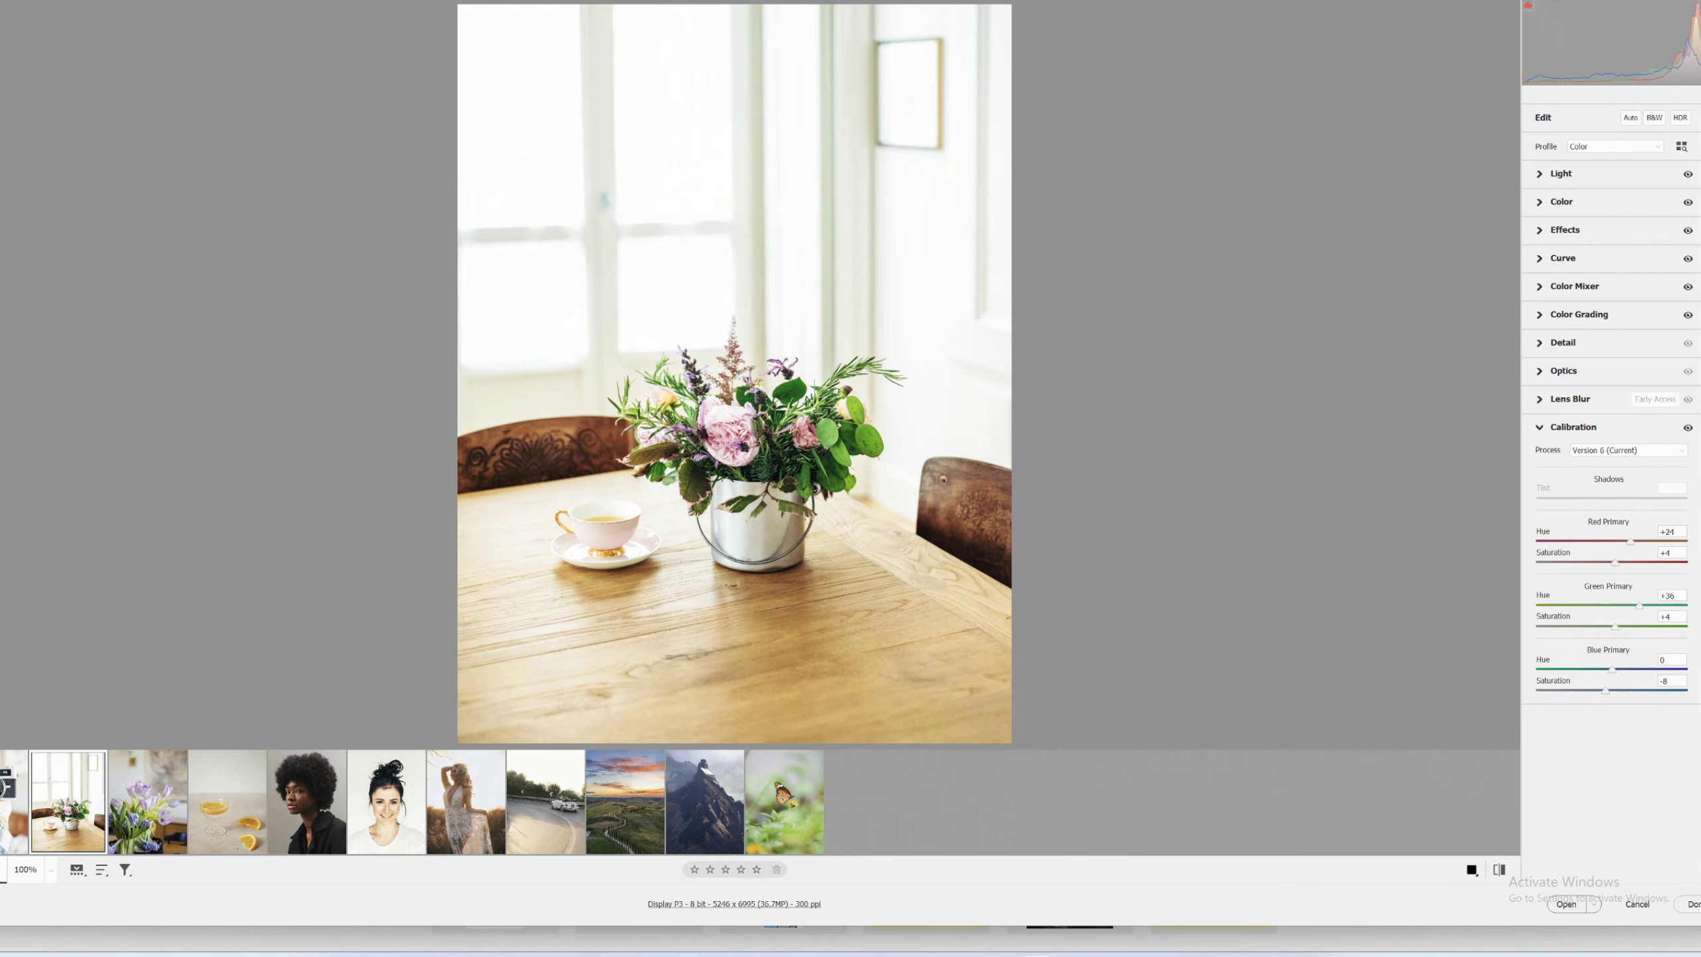
pyautogui.click(1499, 869)
# Paste the copied settings onto the tulip and orange drink photos, comparing the orange one
pyautogui.click(165, 777)
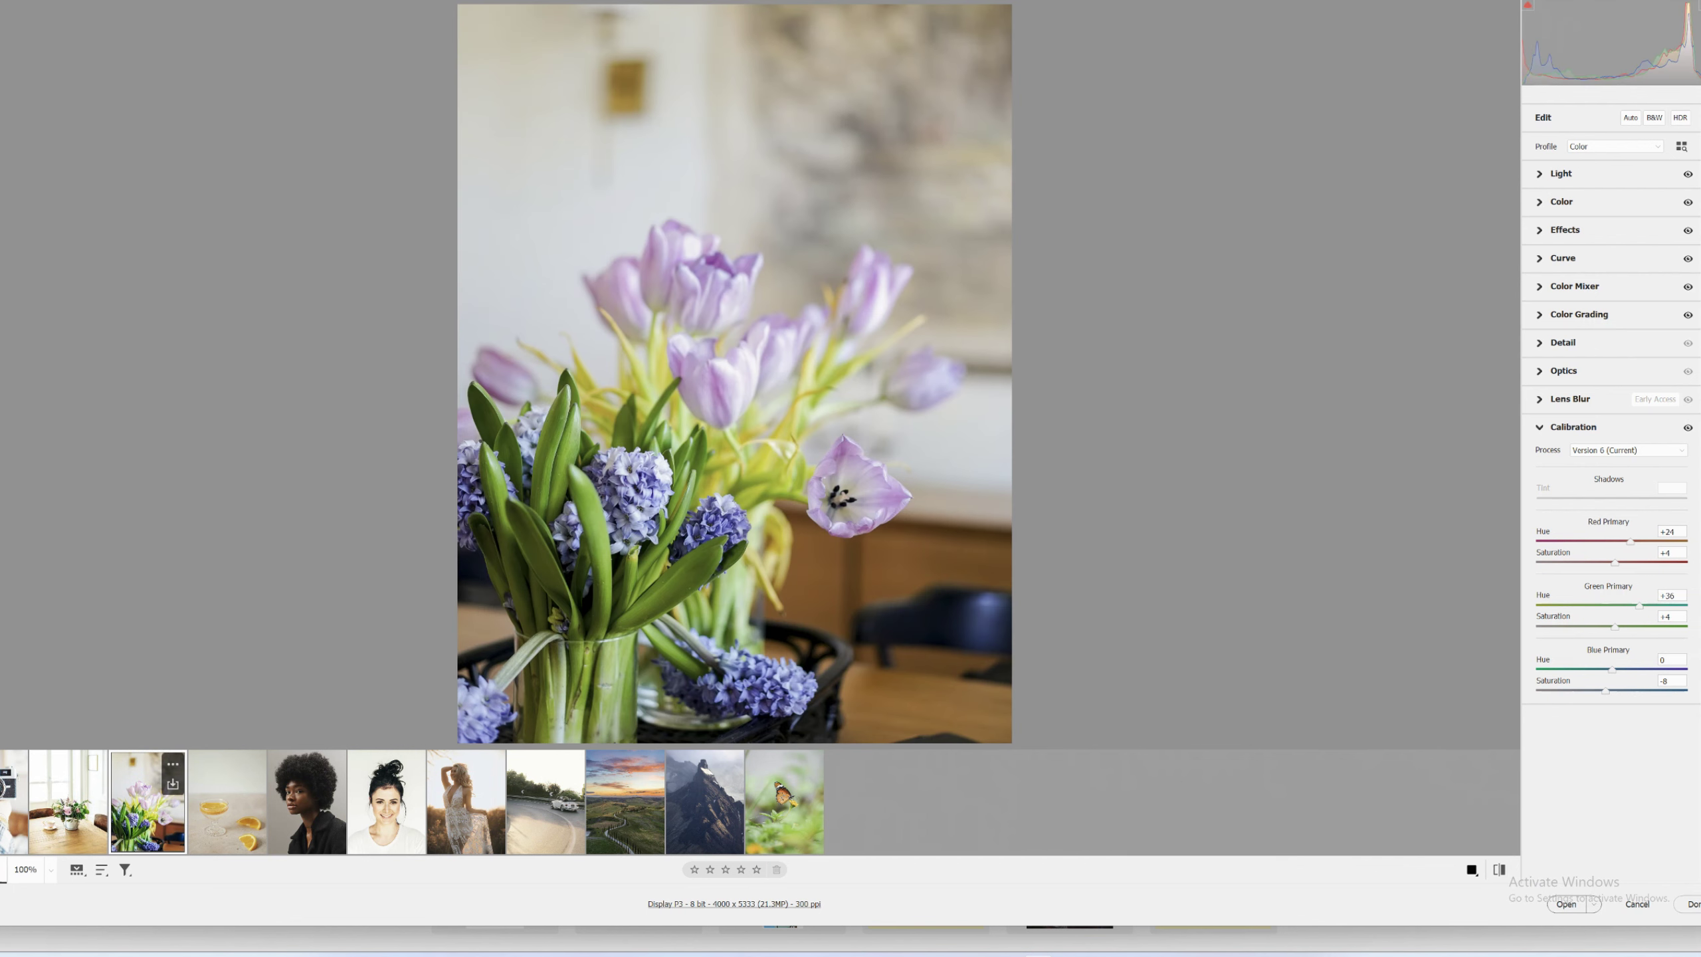
pyautogui.hotkey('ctrl', 'alt', 'v')
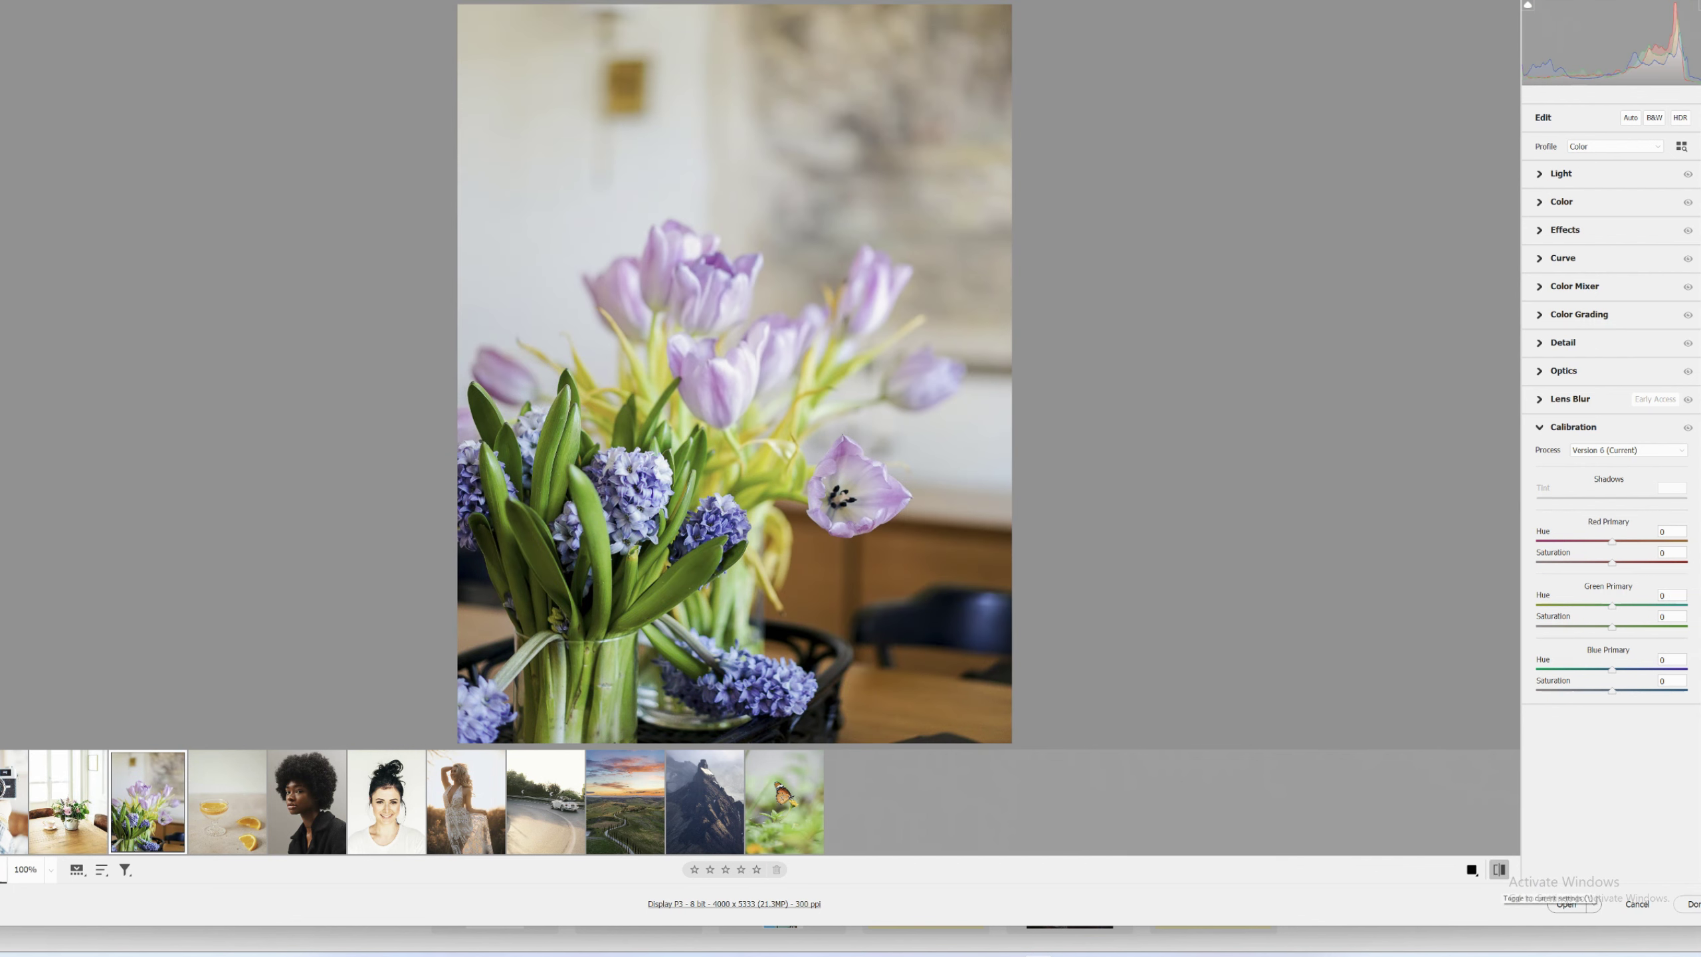
pyautogui.click(227, 801)
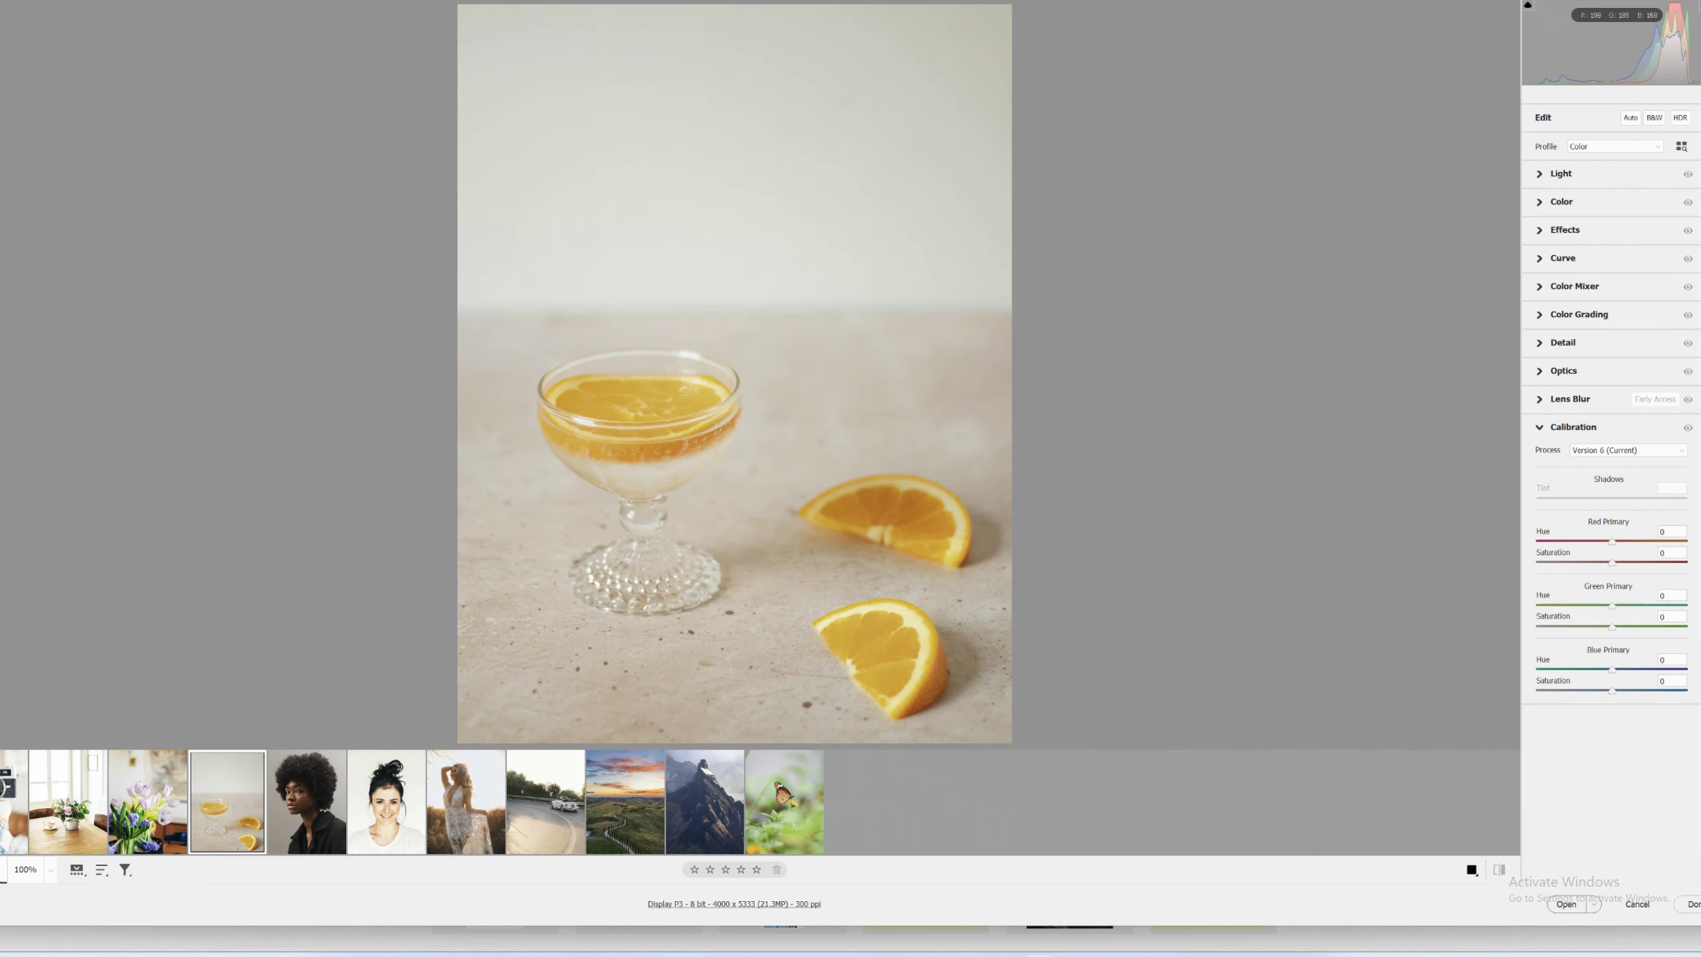
pyautogui.hotkey('ctrl', 'alt', 'v')
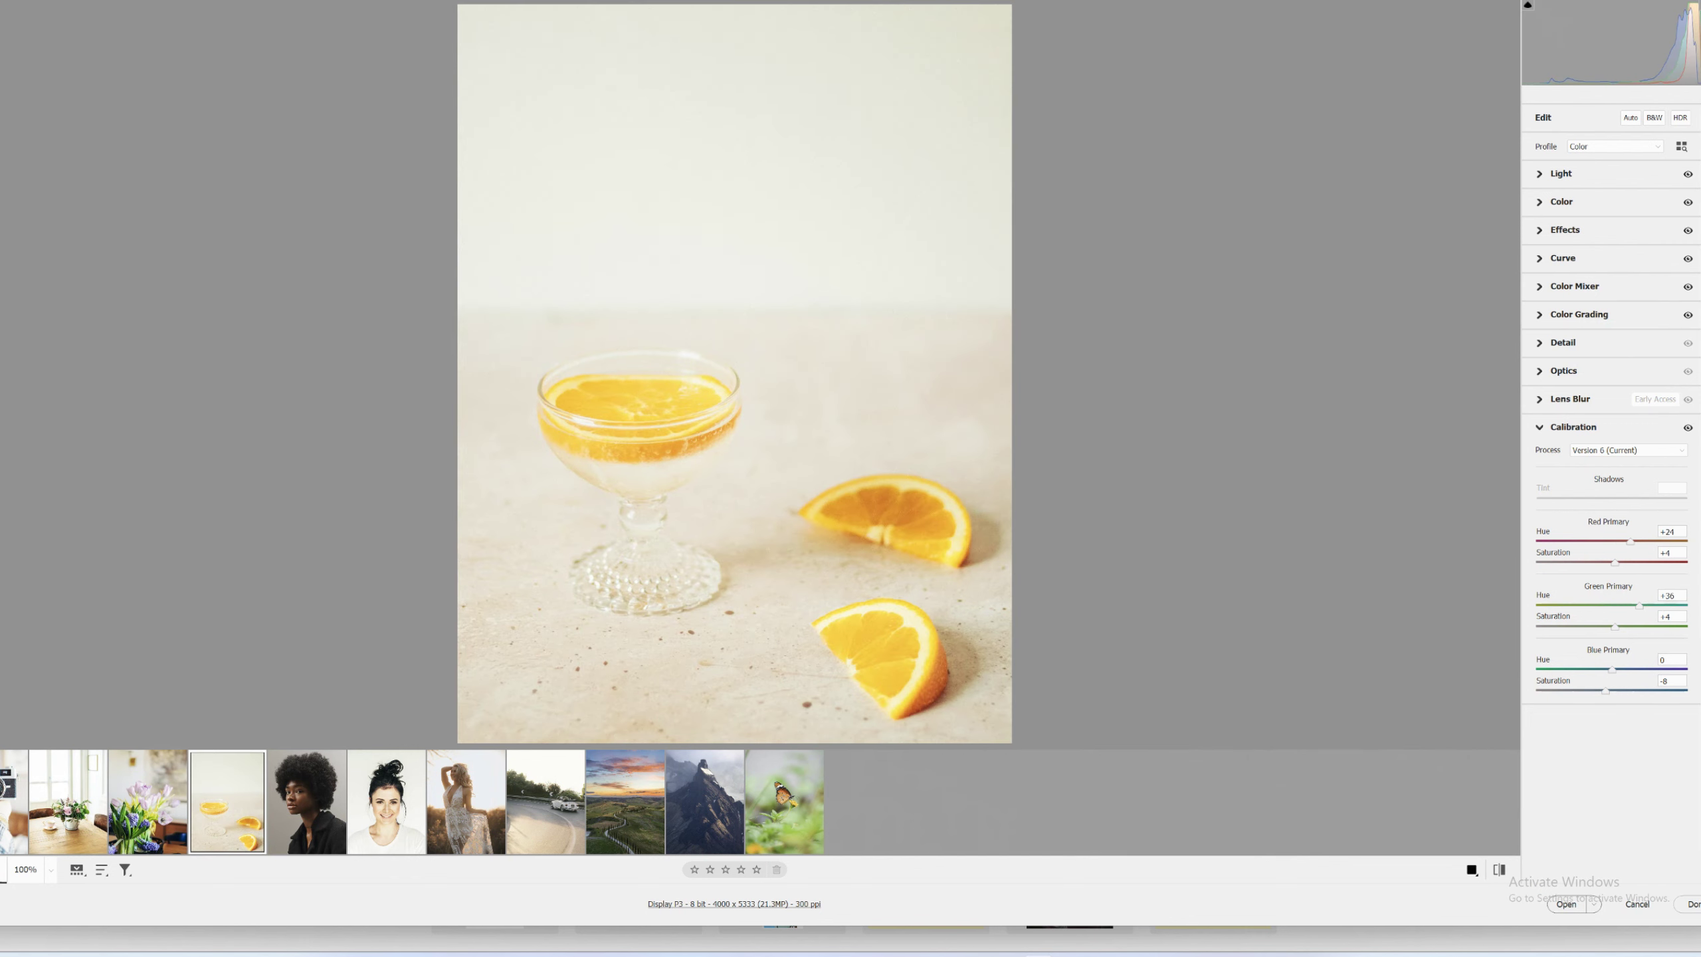
pyautogui.click(1499, 870)
pyautogui.moveTo(386, 801)
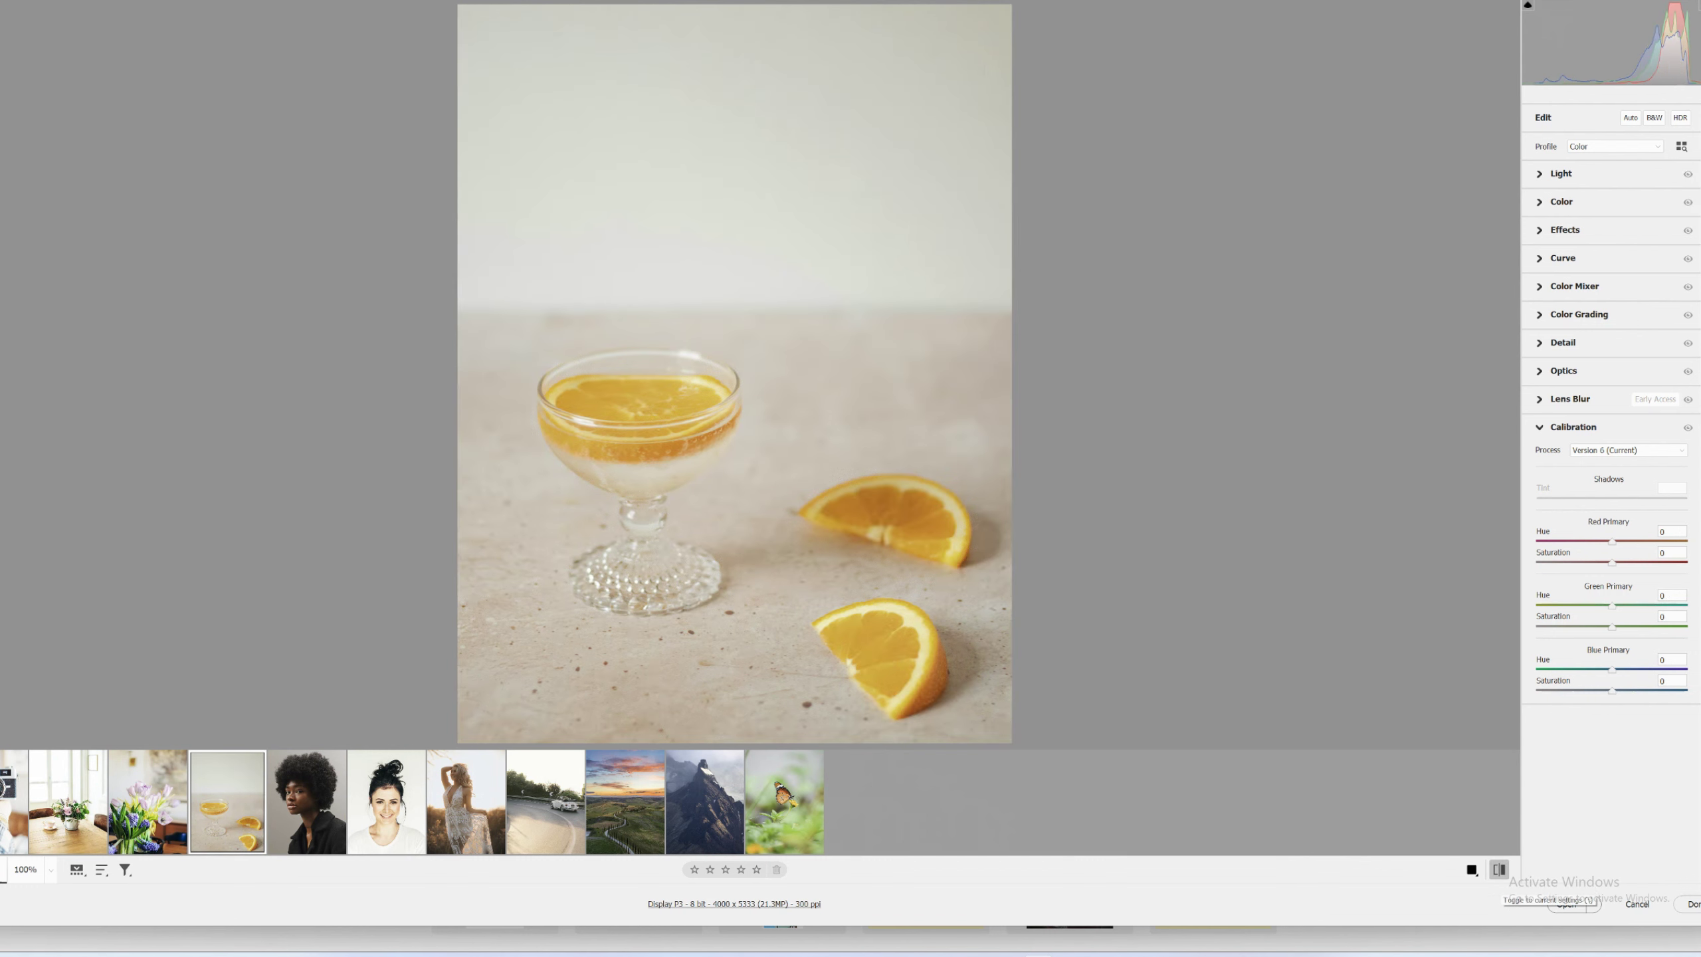
pyautogui.click(1499, 870)
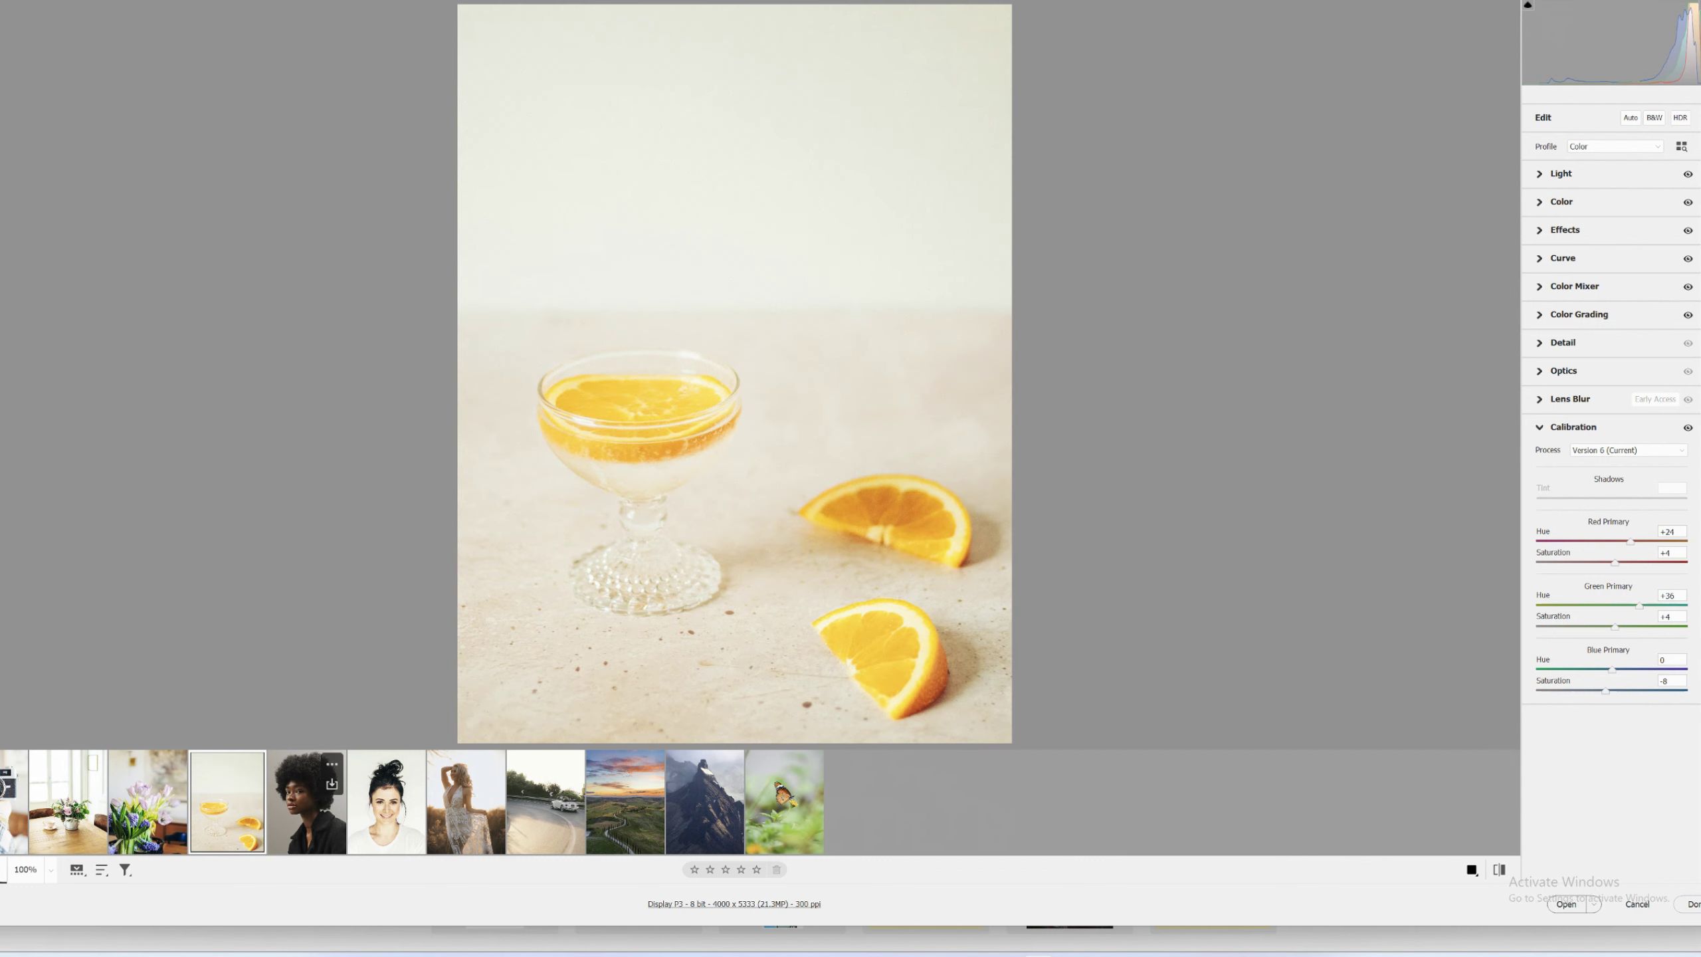
# Compare the portrait and lace dress photos against their unedited looks
pyautogui.click(307, 803)
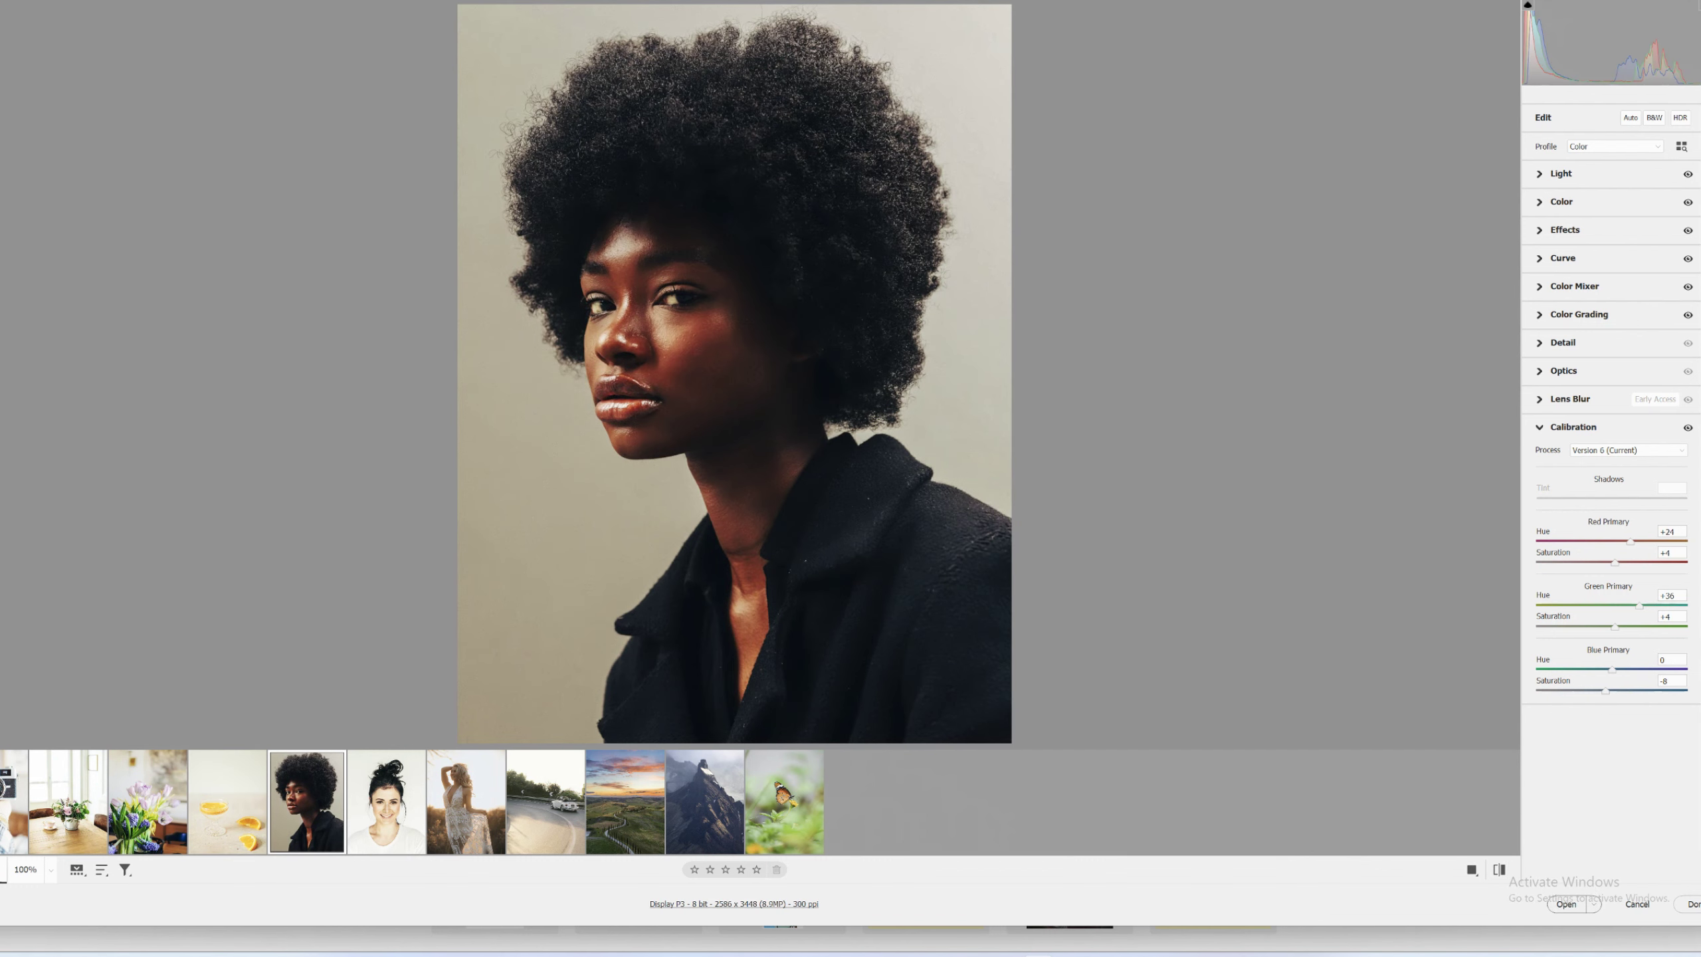
pyautogui.click(1499, 870)
pyautogui.click(1499, 870)
pyautogui.click(402, 784)
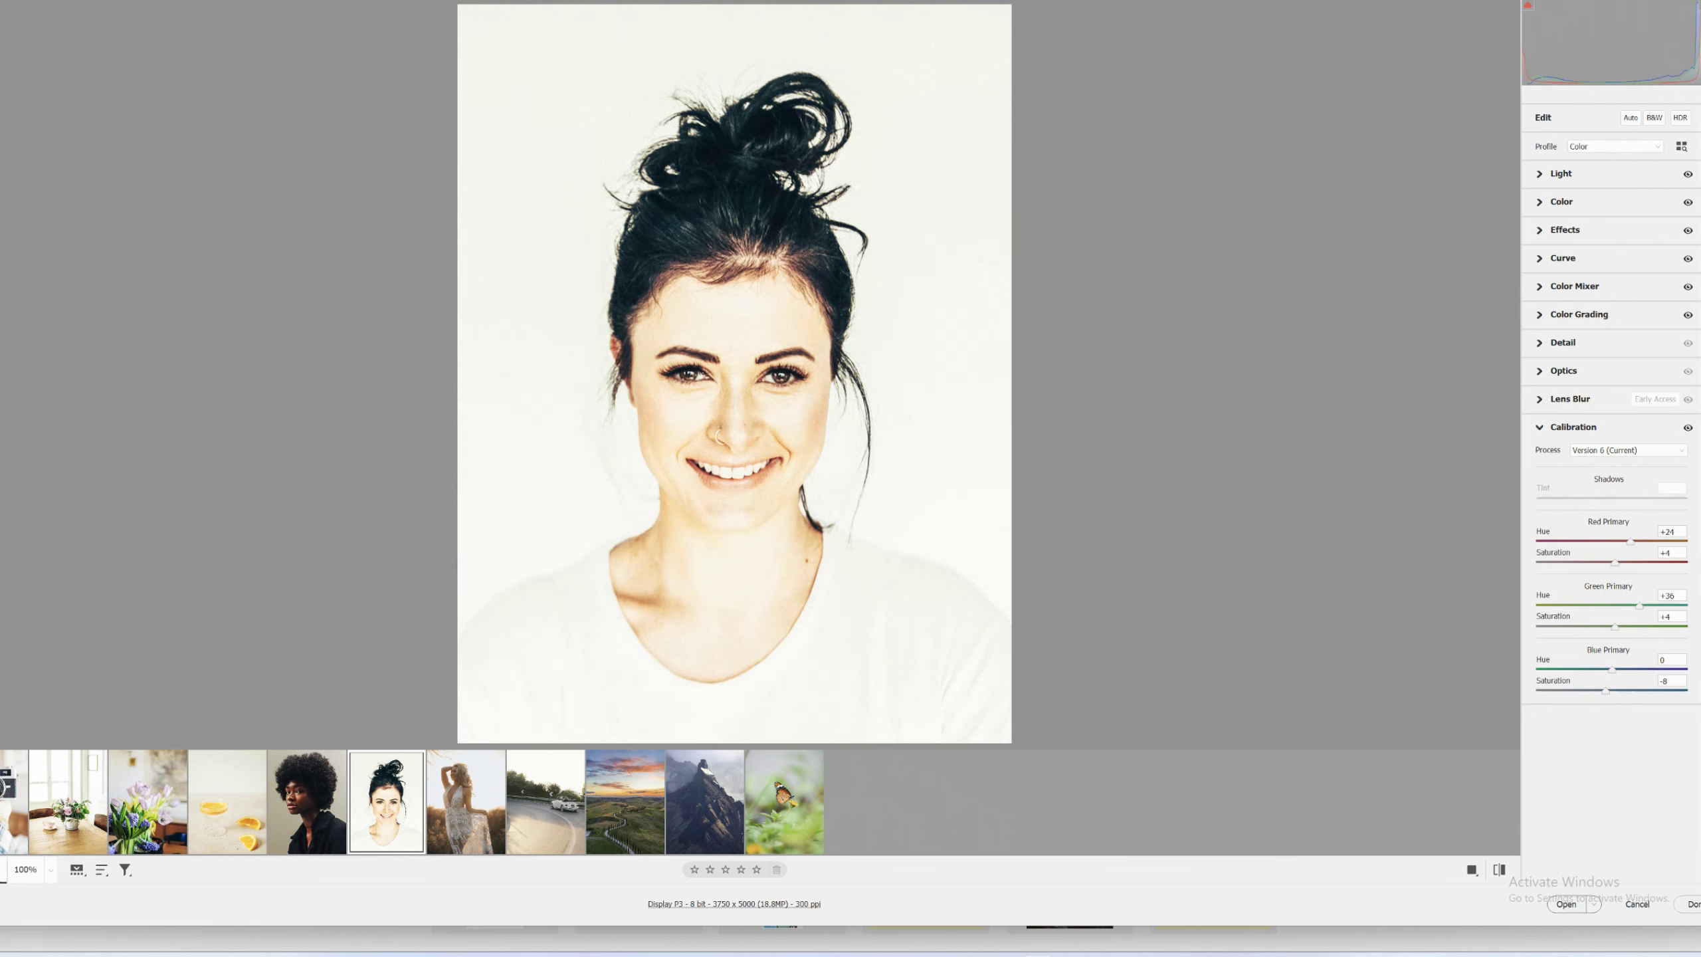
pyautogui.click(470, 811)
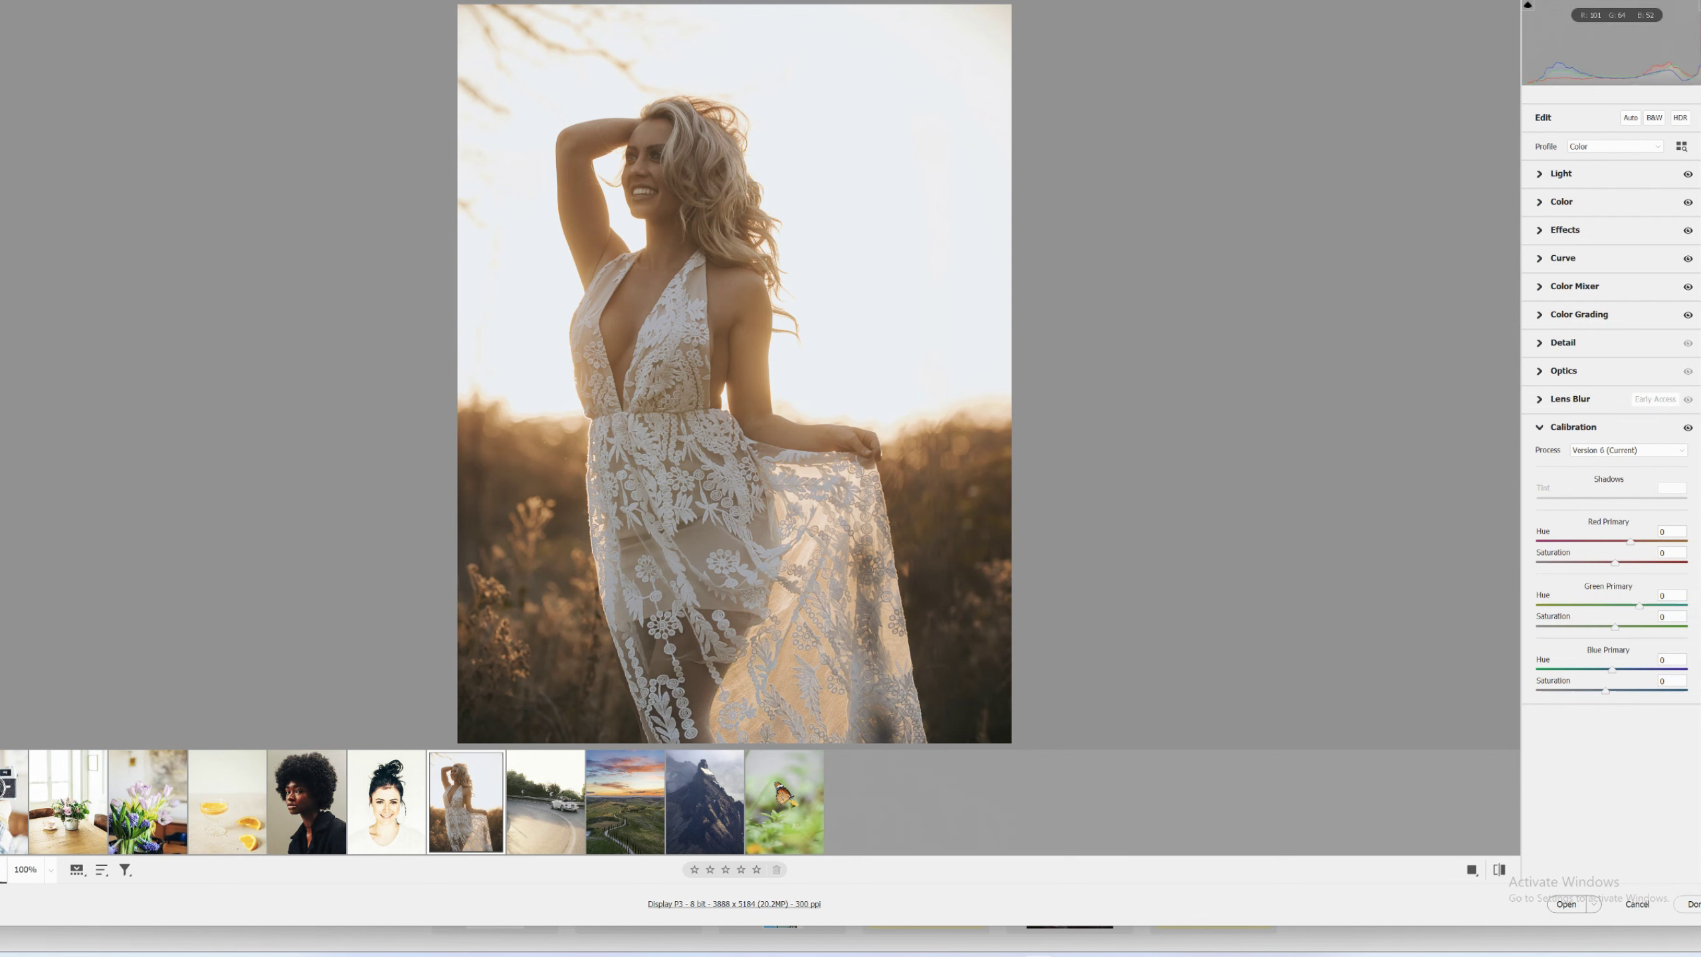
pyautogui.click(1499, 870)
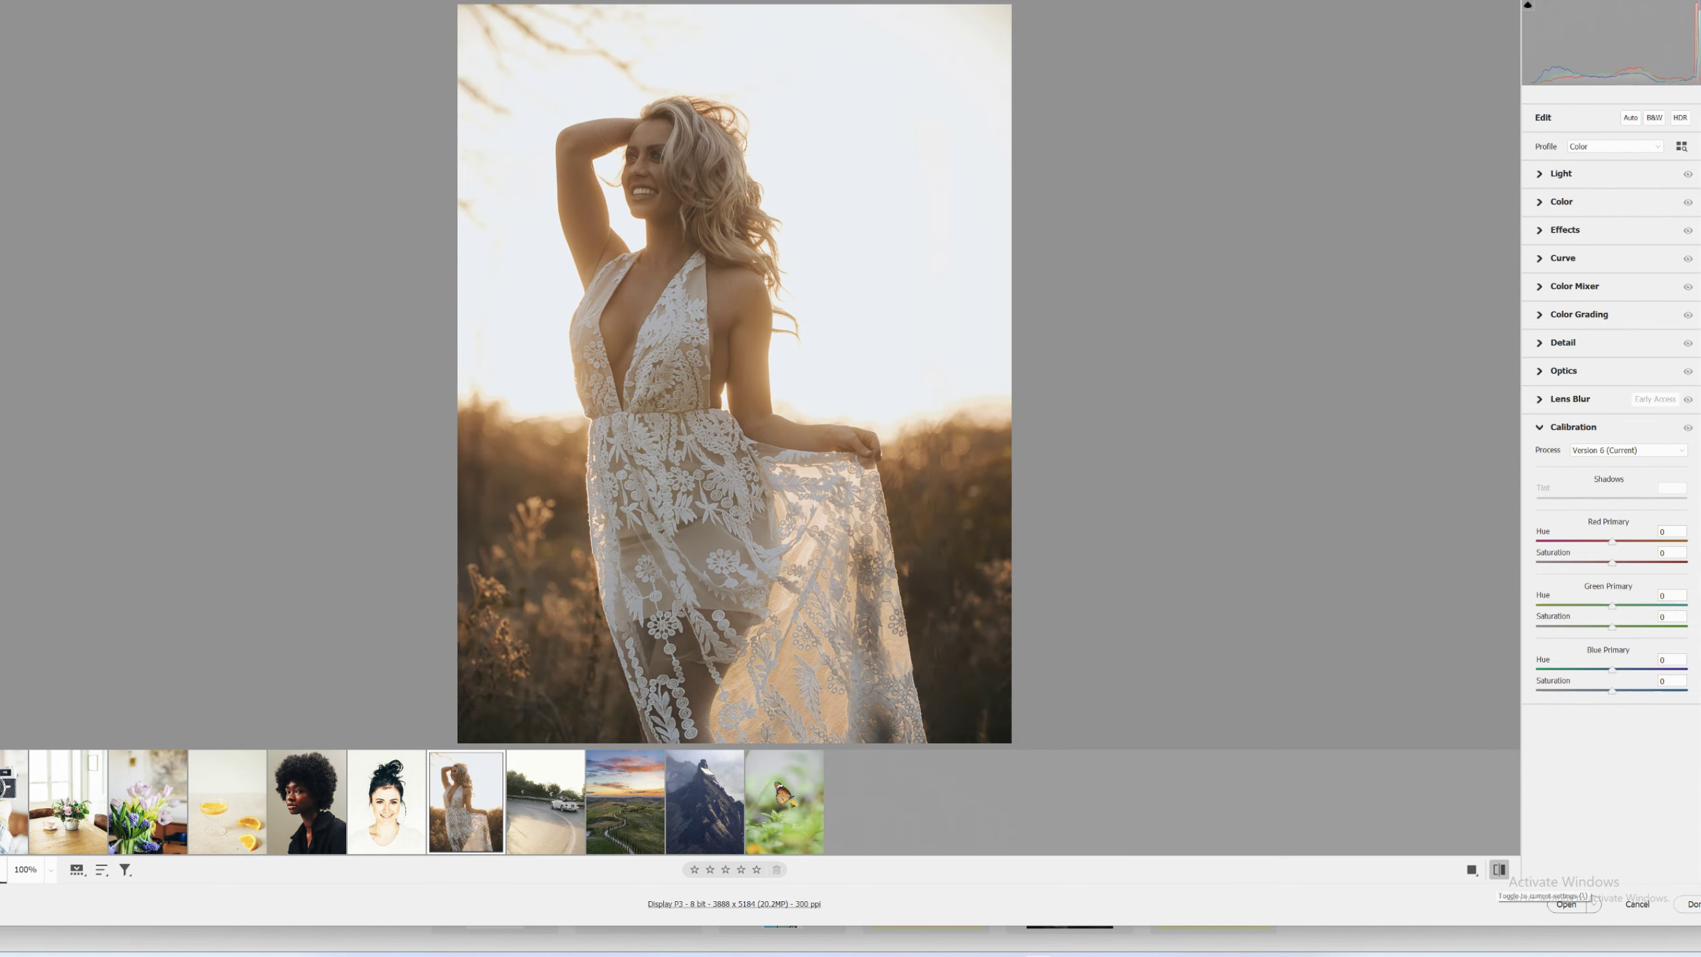
pyautogui.click(1499, 869)
# Compare the car, sunset landscape and mountain peak photos with their originals
pyautogui.click(545, 804)
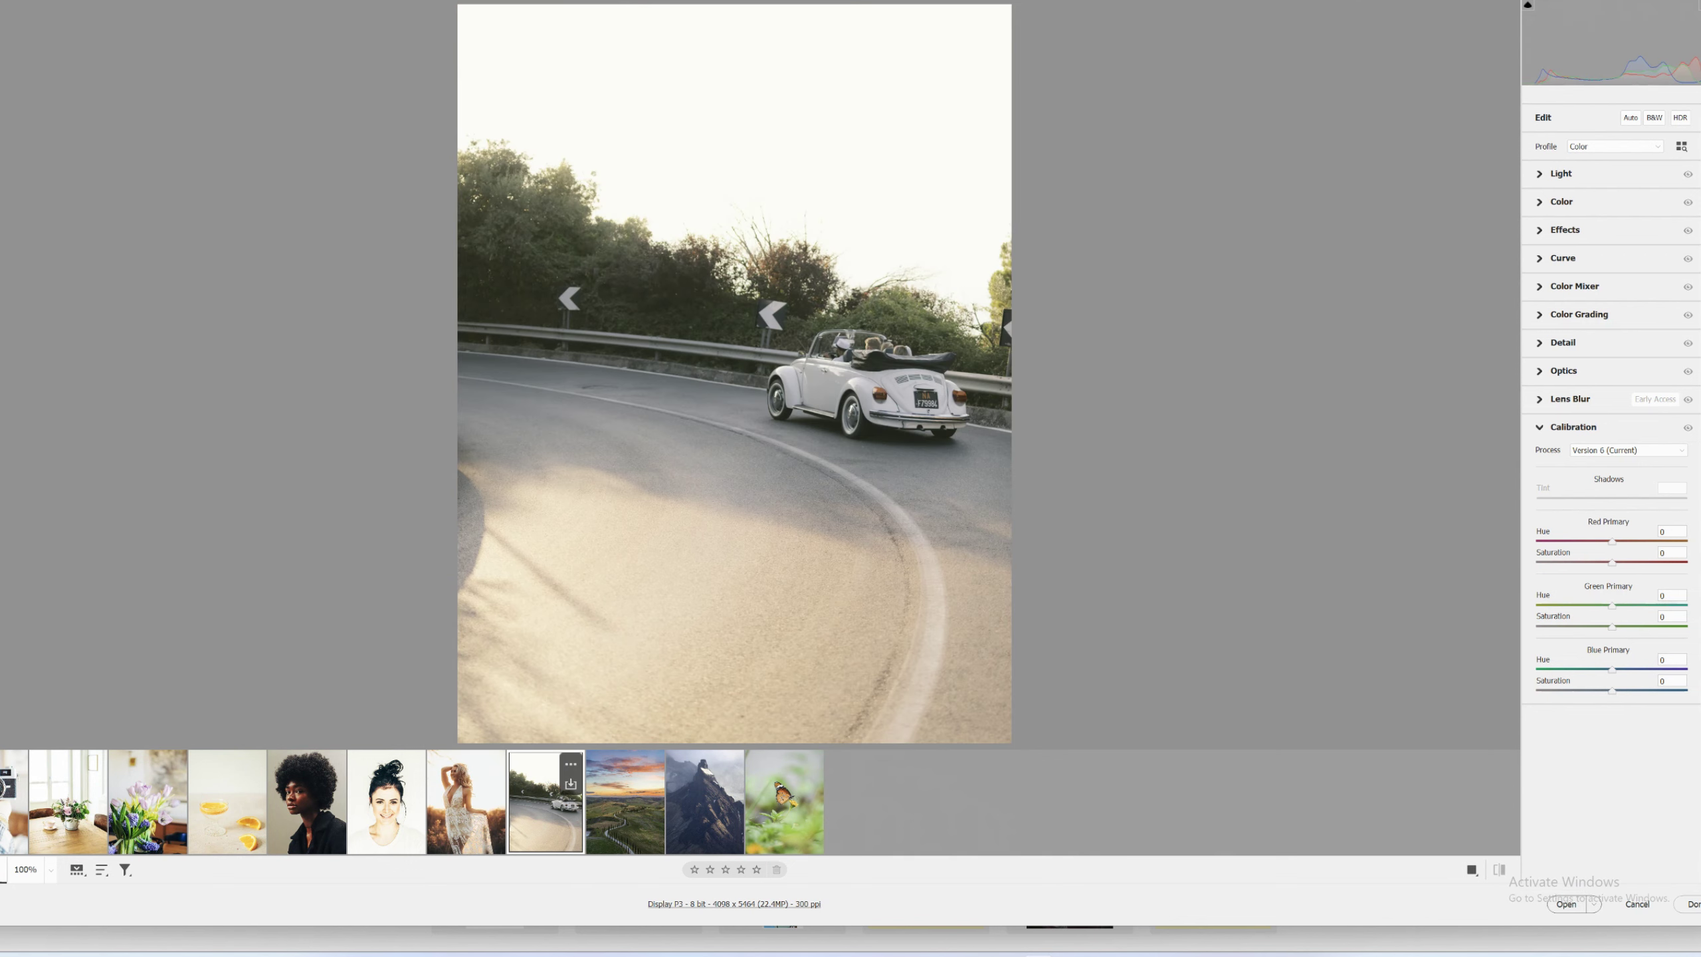
pyautogui.click(1499, 869)
pyautogui.moveTo(625, 802)
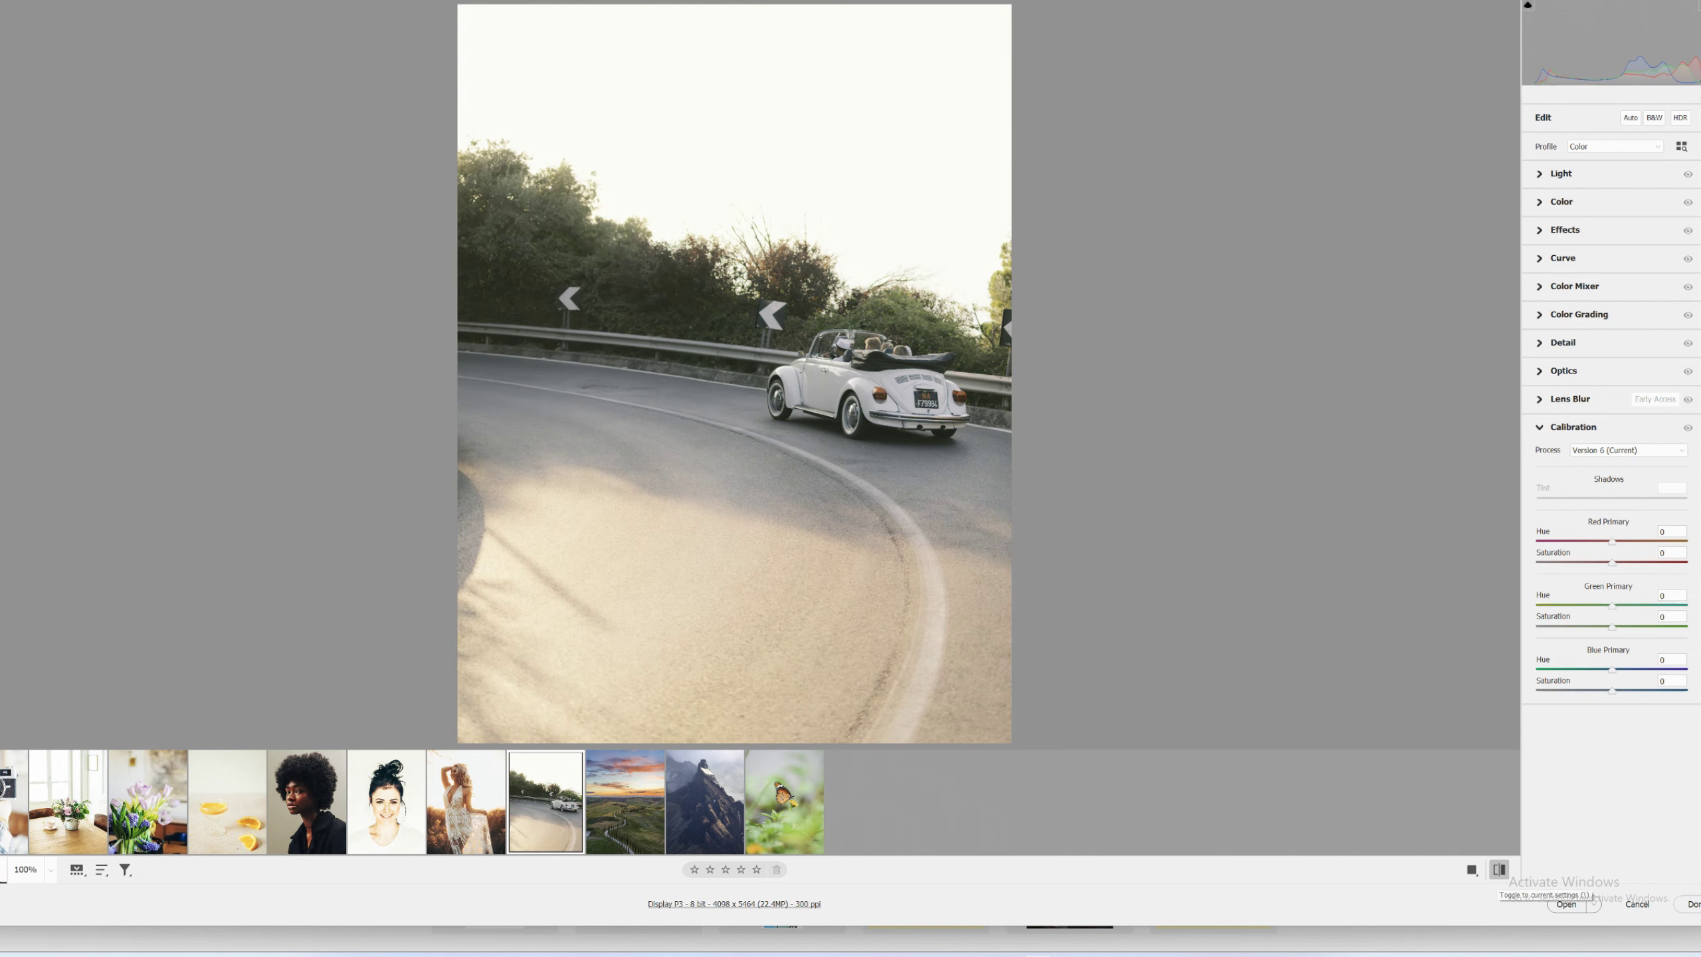
pyautogui.click(625, 804)
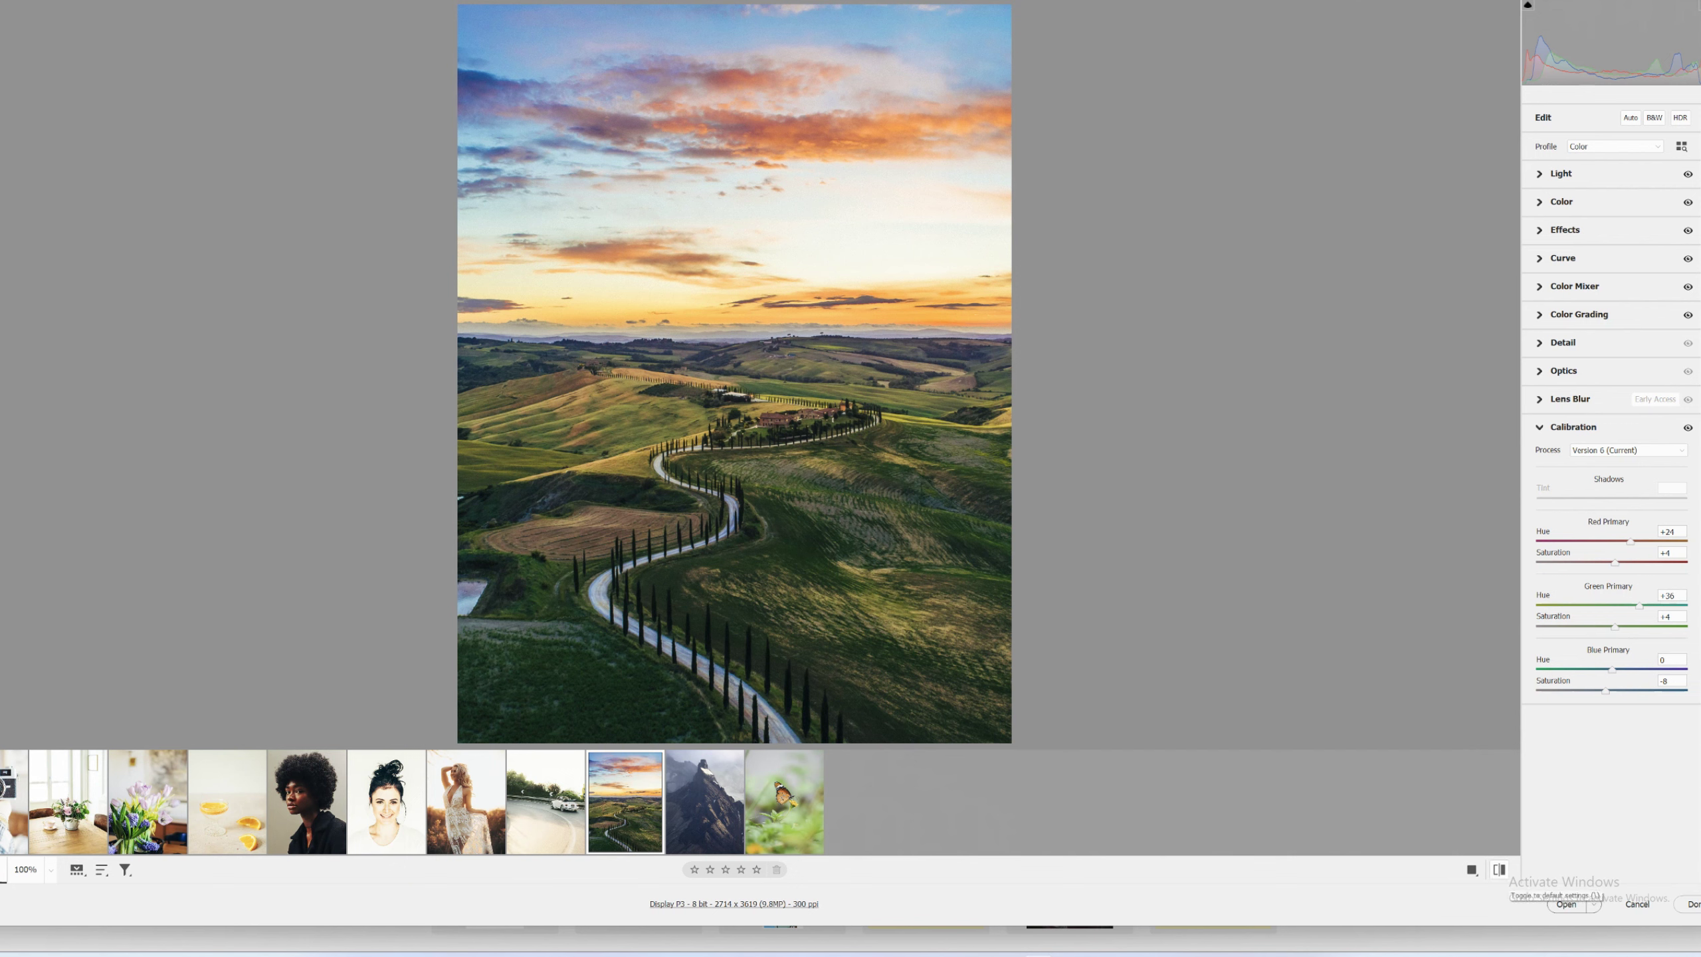
pyautogui.click(1499, 869)
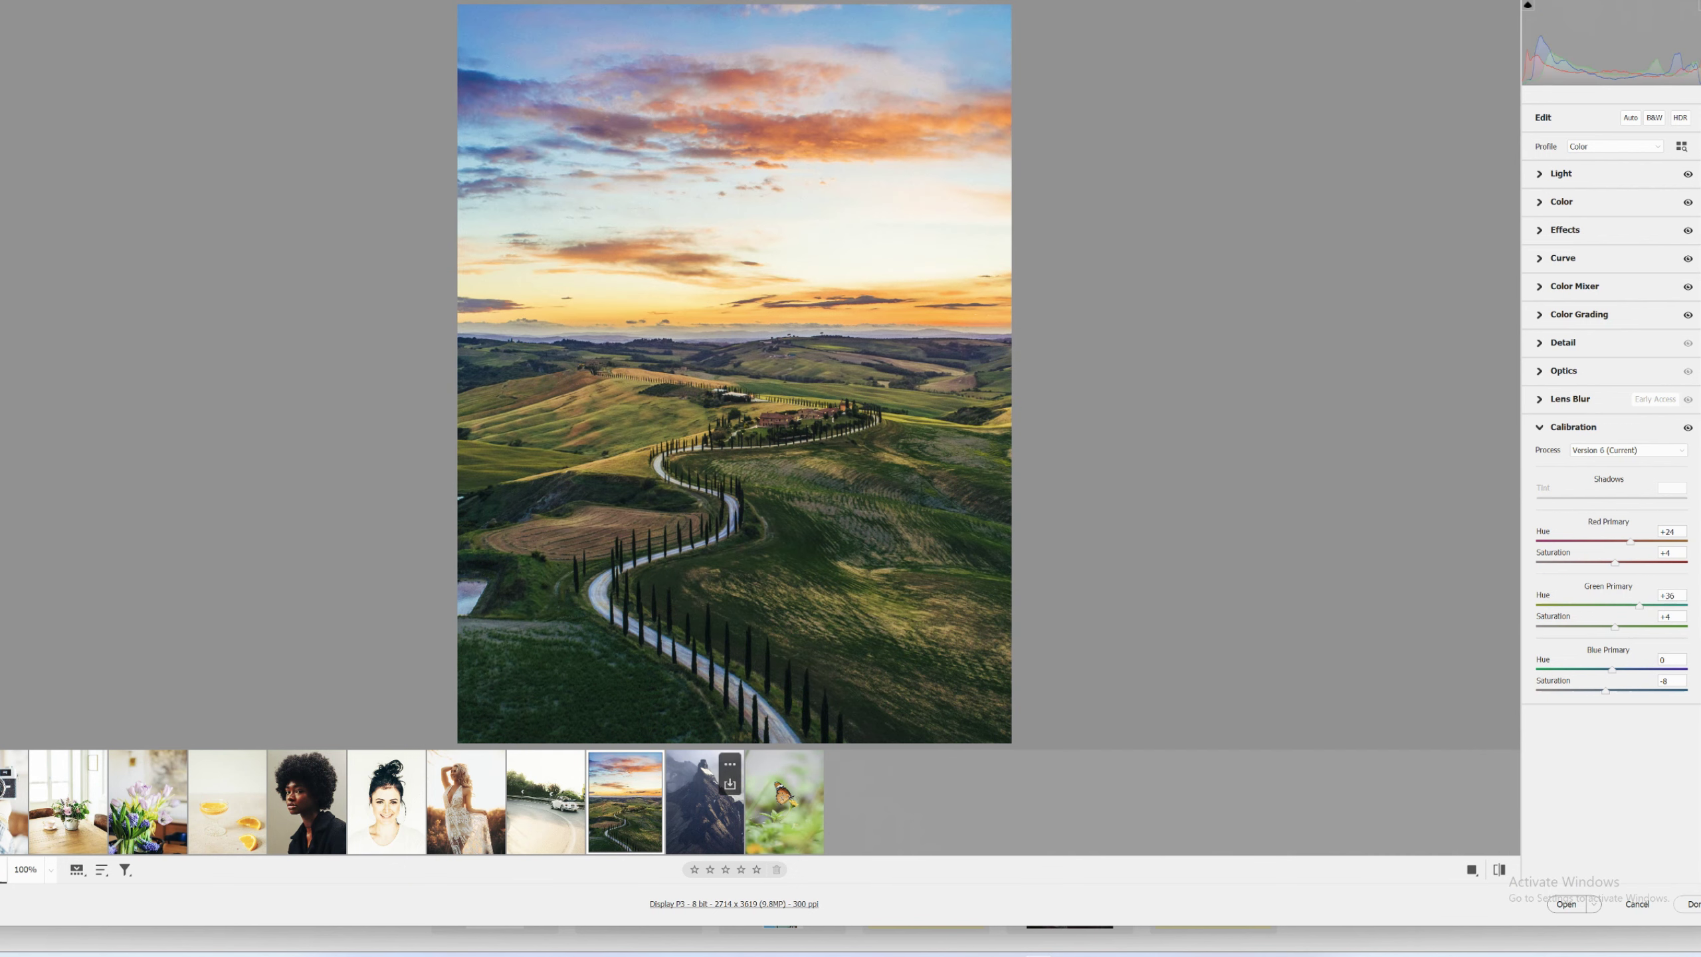
pyautogui.click(704, 804)
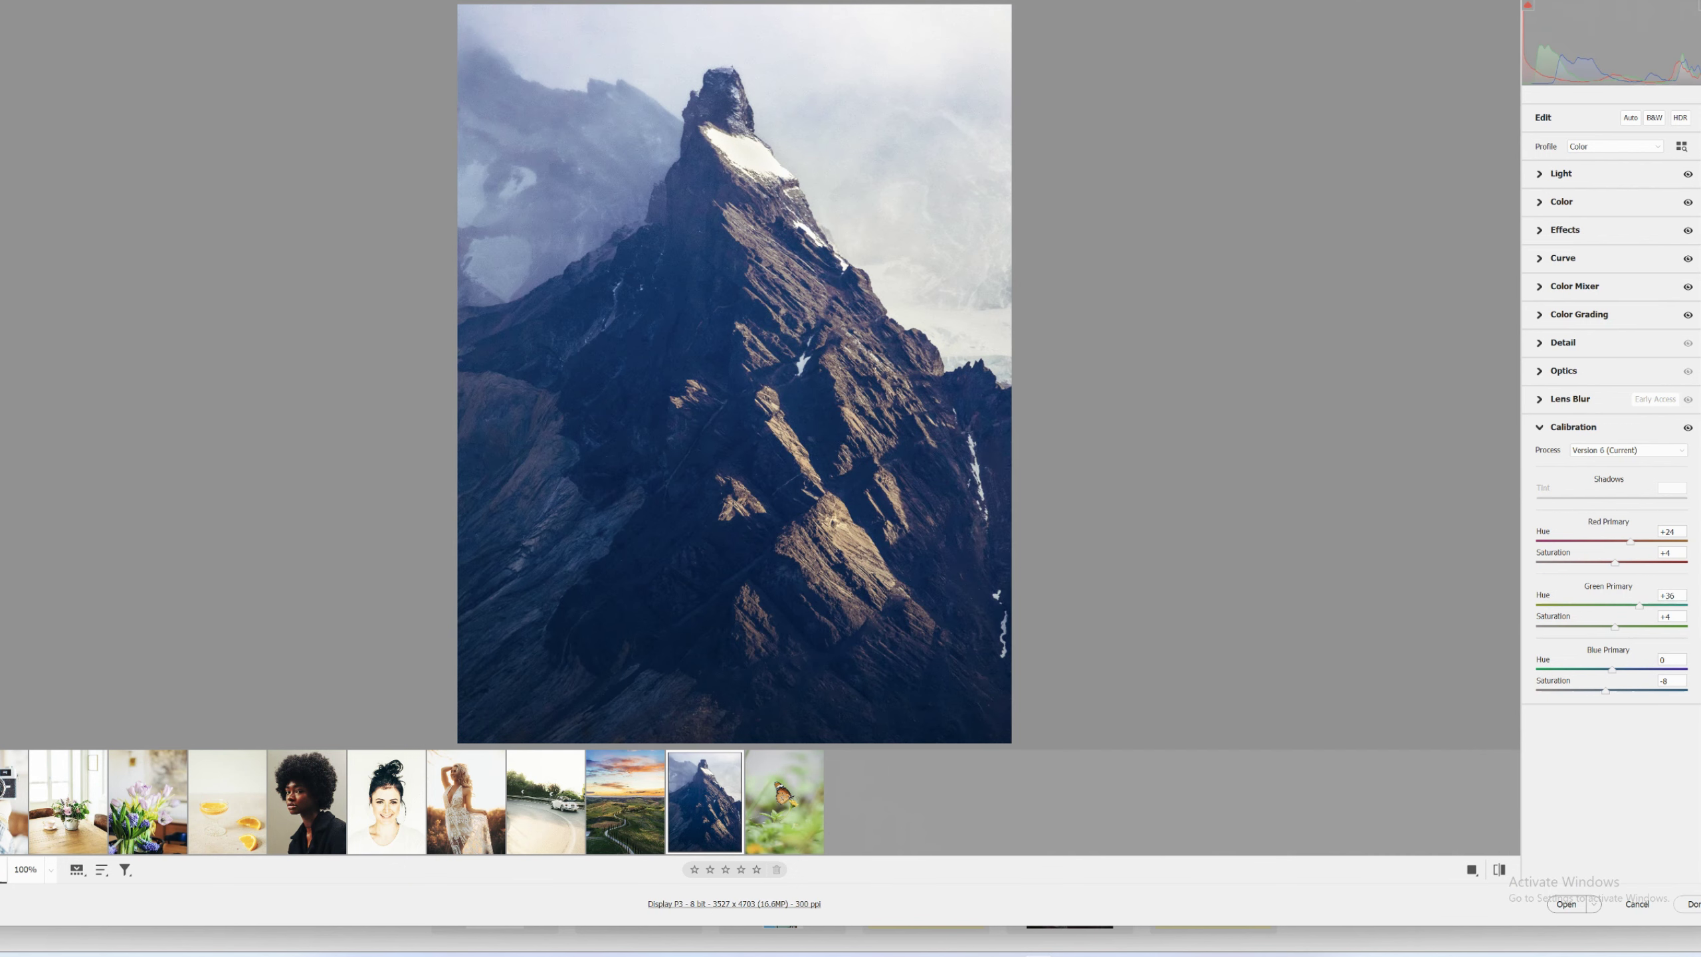
pyautogui.click(1499, 869)
pyautogui.click(1499, 869)
pyautogui.click(780, 804)
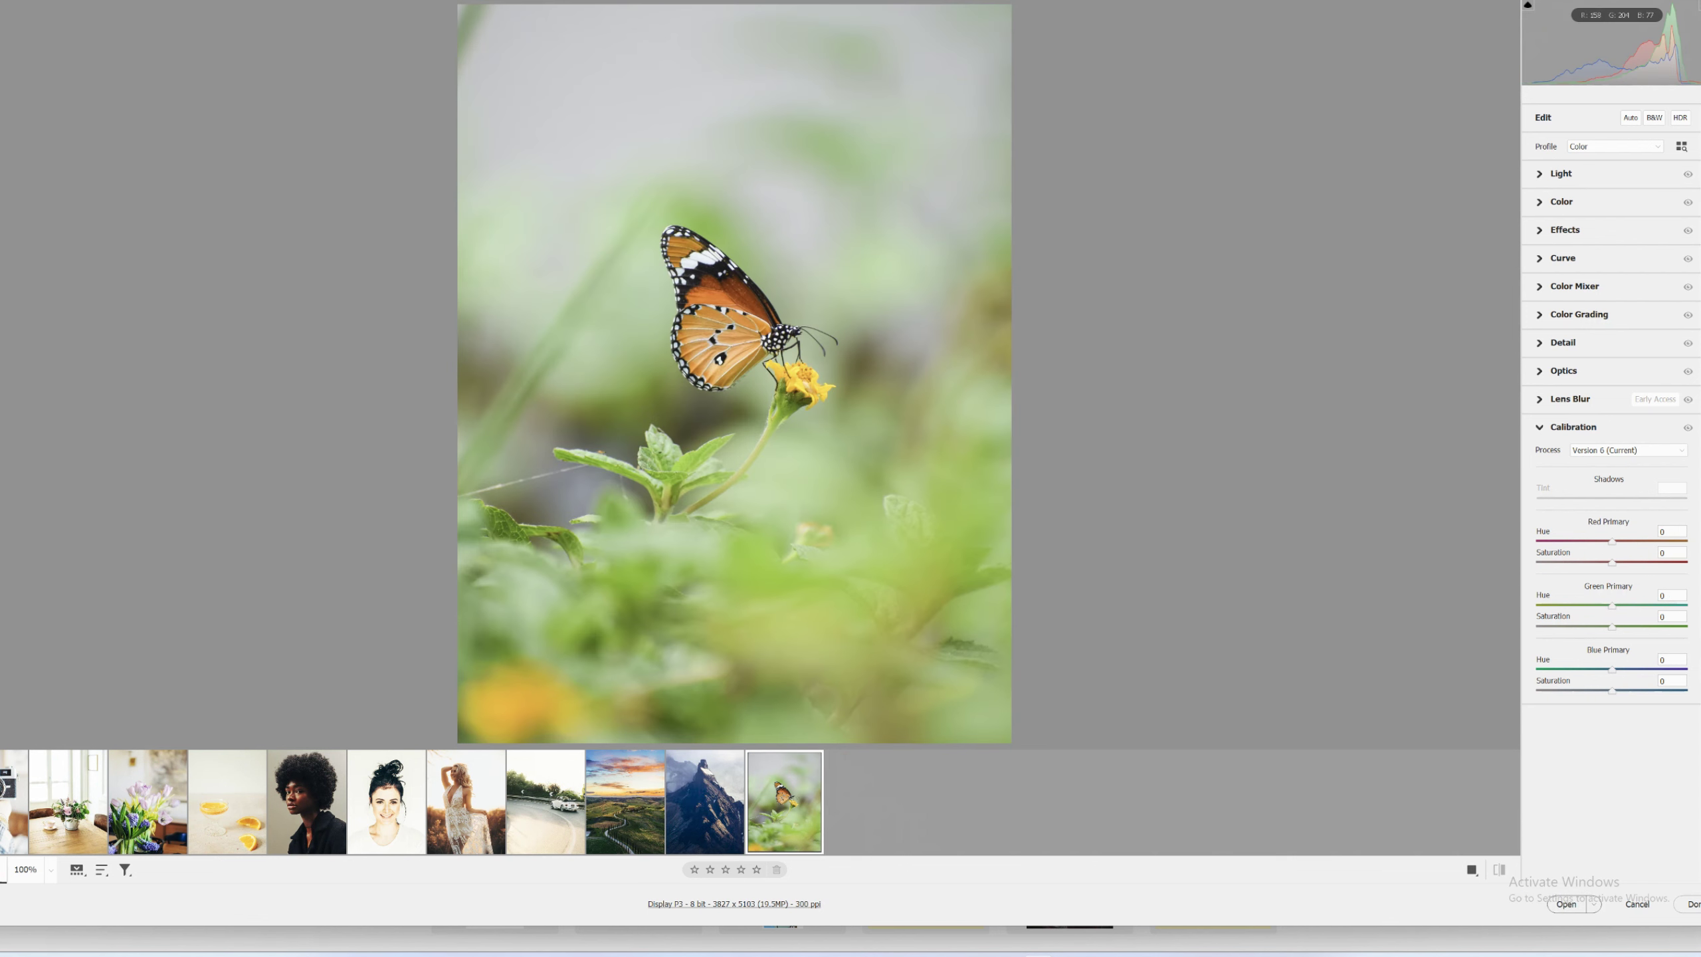